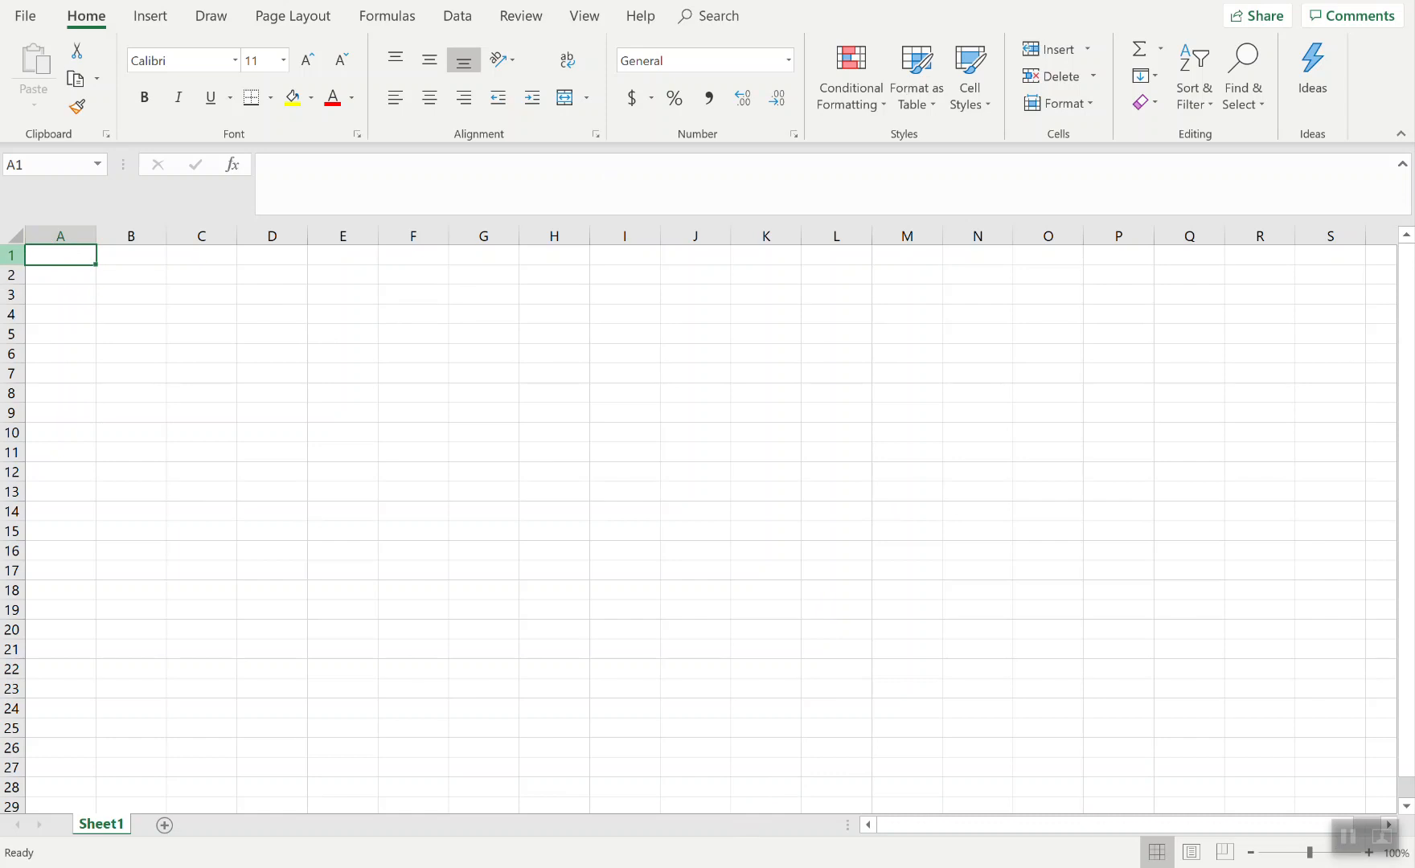
type("sgksng,sb")
key("BackSpace")
key("BackSpace")
key("BackSpace")
key("BackSpace")
key("BackSpace")
key("BackSpace")
key("BackSpace")
key("BackSpace")
key("BackSpace")
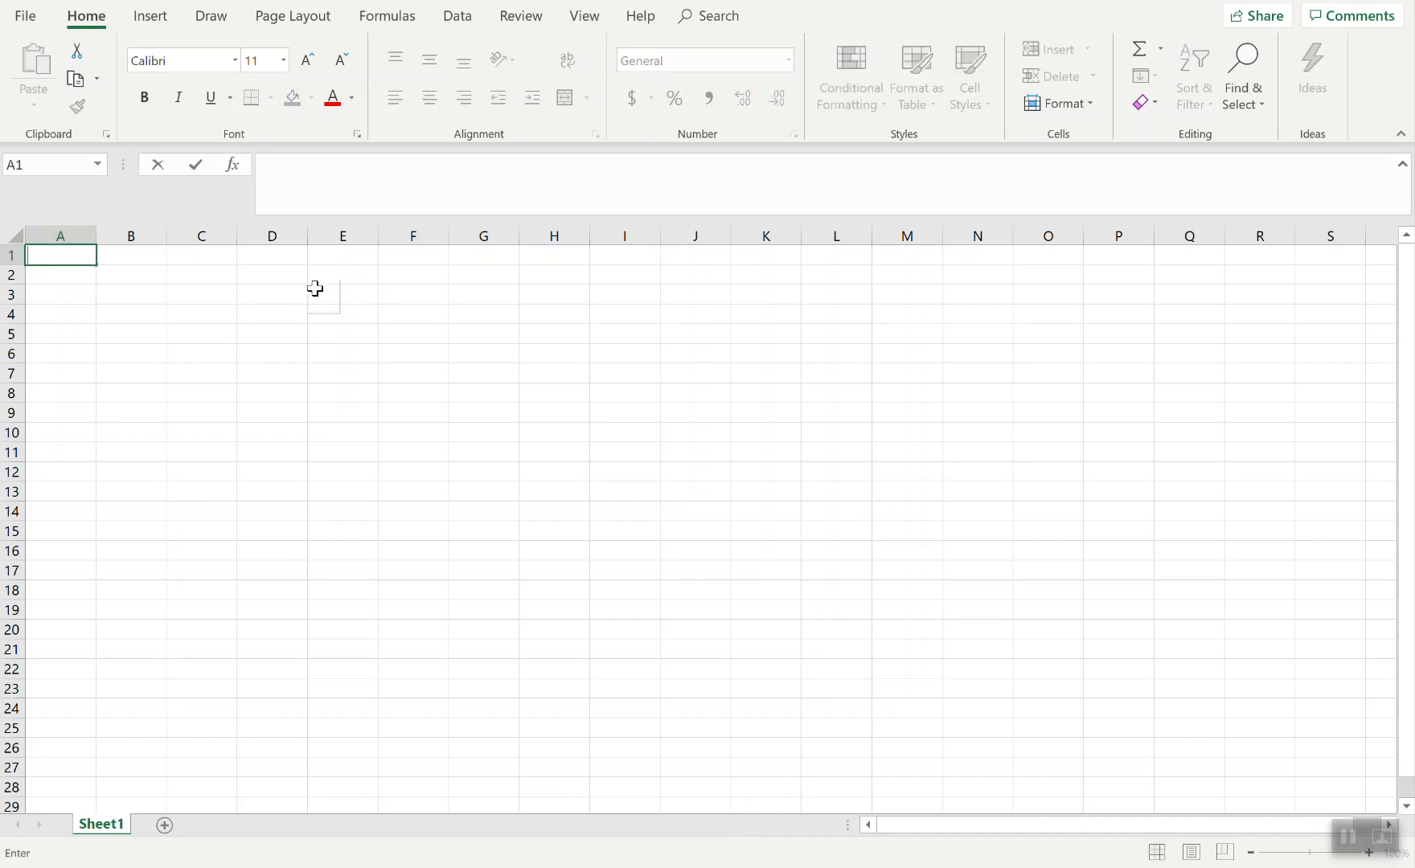
- Enter the heading "Trials" in F4 and number the trials 1, 2 and 3 in F5:F7
left_click(399, 312)
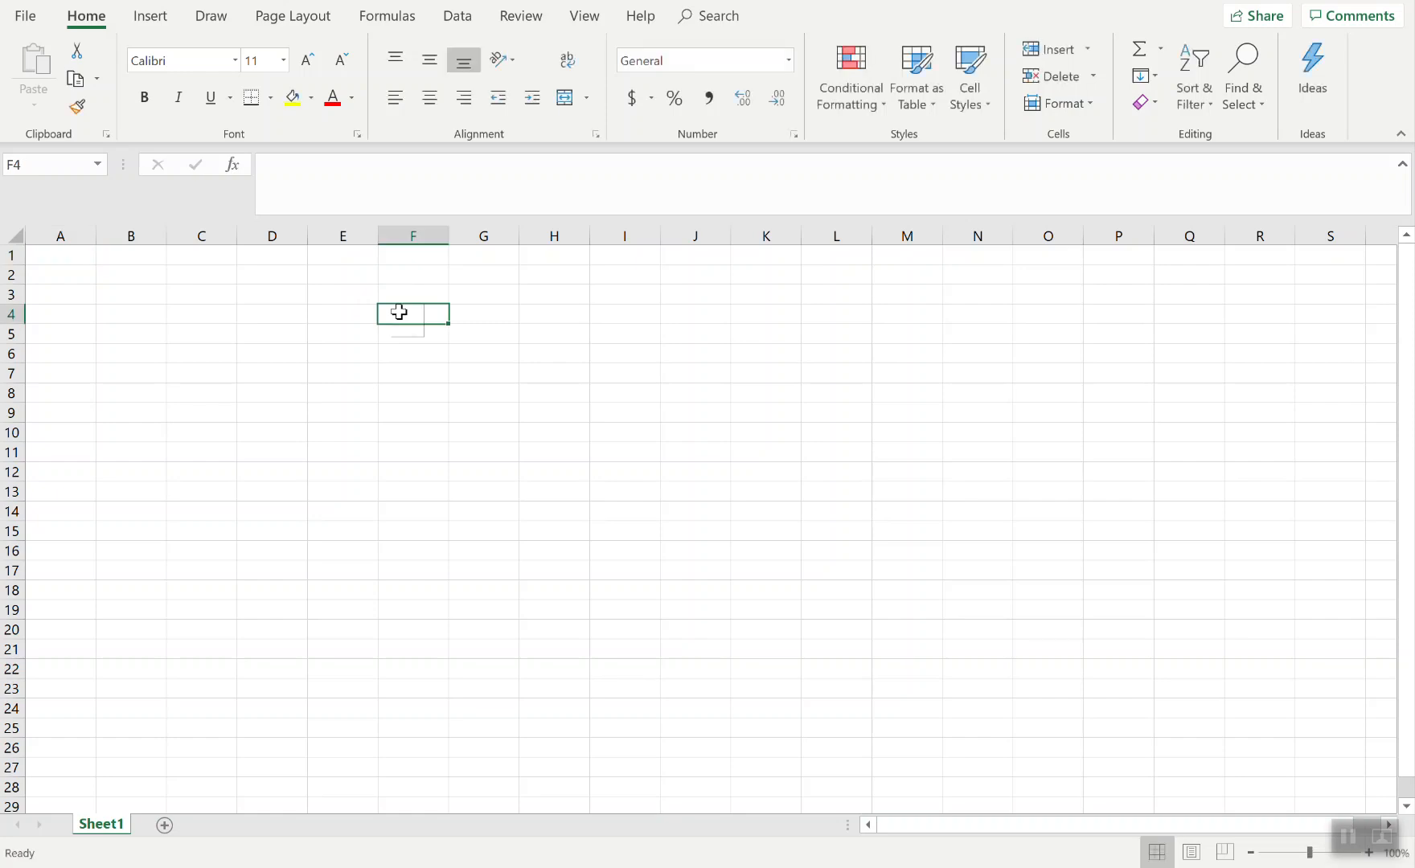
type("Trials")
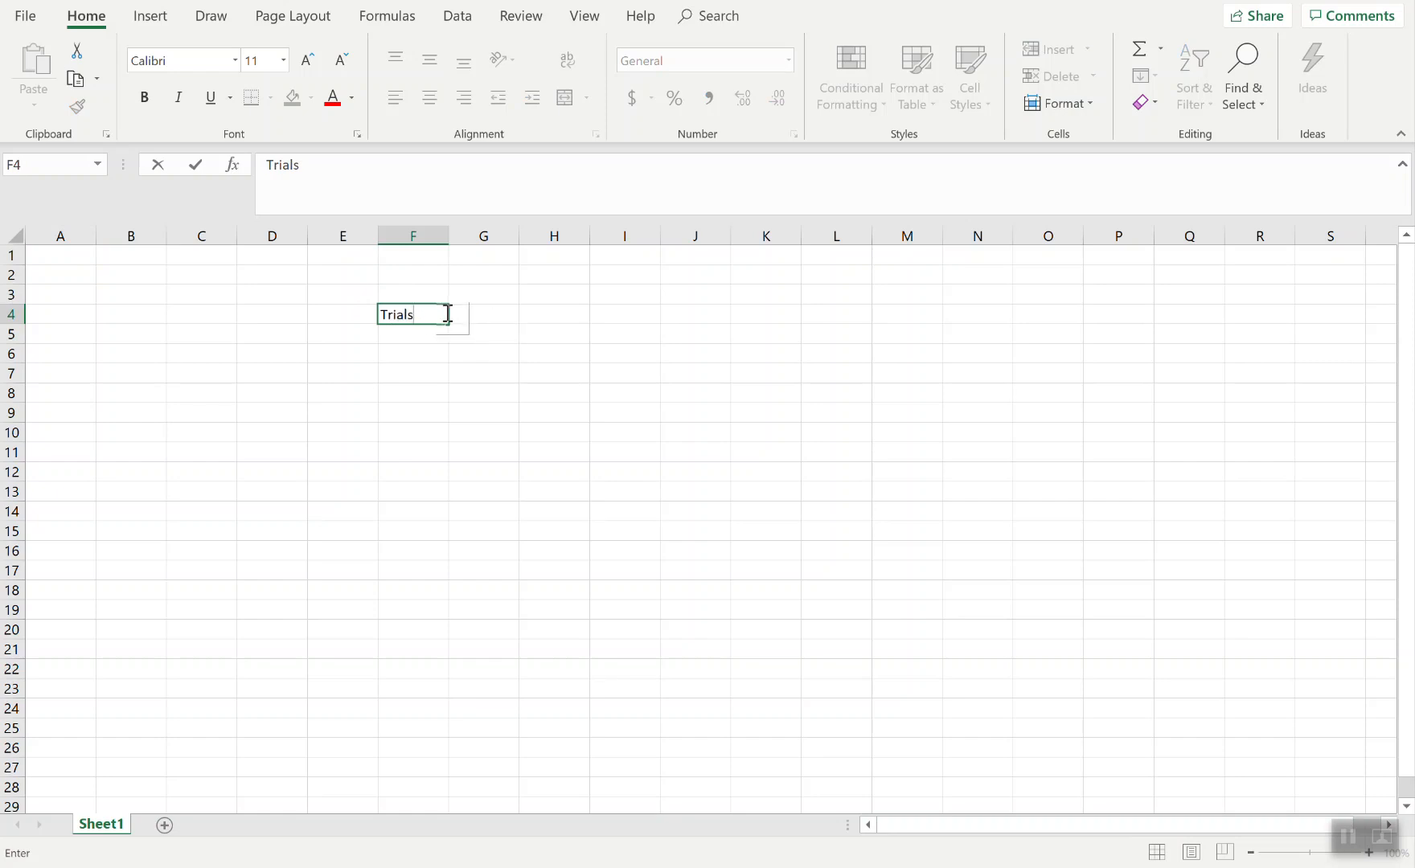
left_click(425, 339)
type("1")
key("Return")
type("2")
key("Return")
type("3")
key("Return")
- Enter the heading "Distance w/o mods" in G4 and fit column G's width to the text
key("Right")
key("Up")
key("Up")
key("Up")
key("Up")
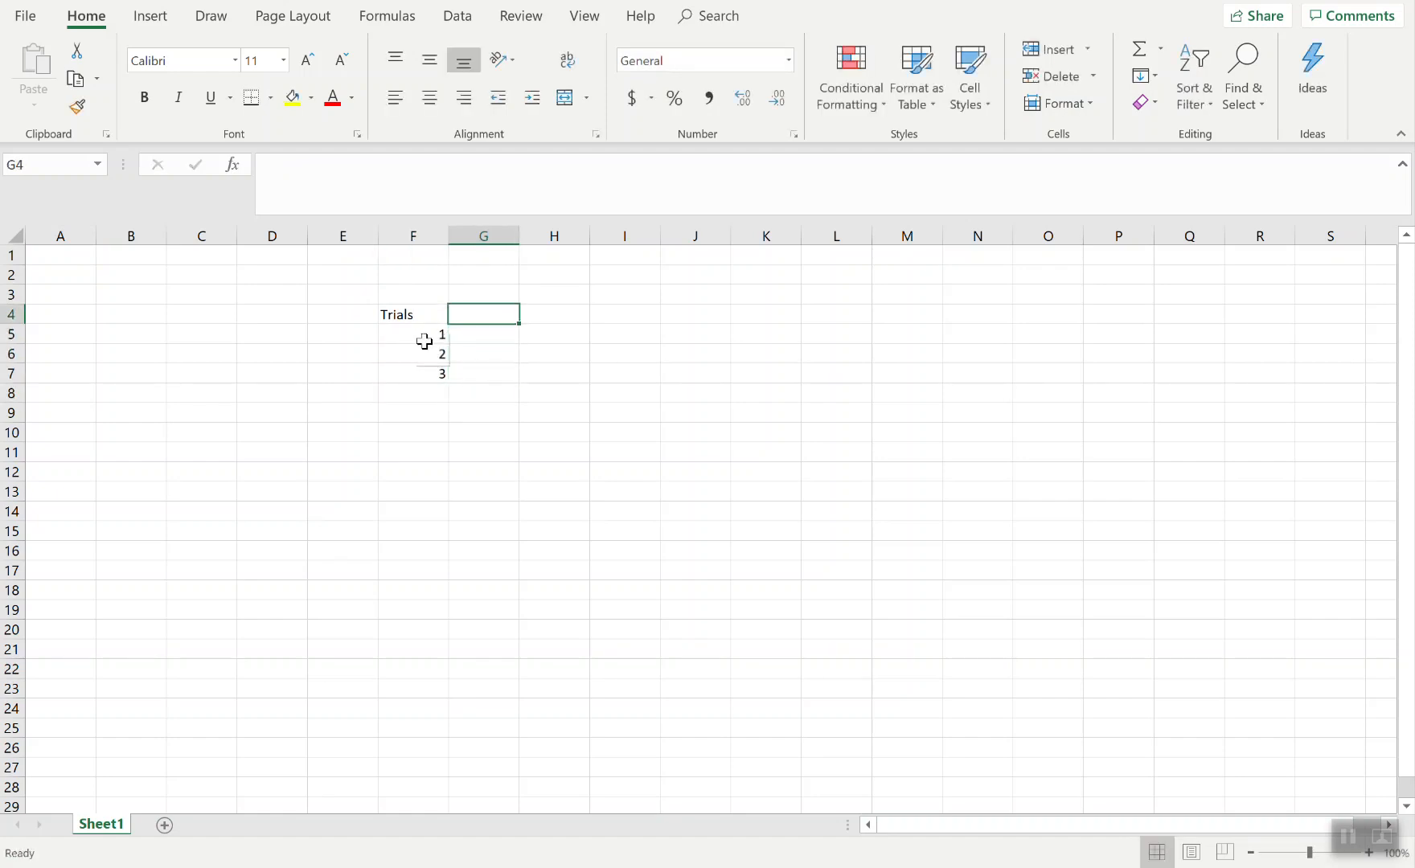
type("Dis")
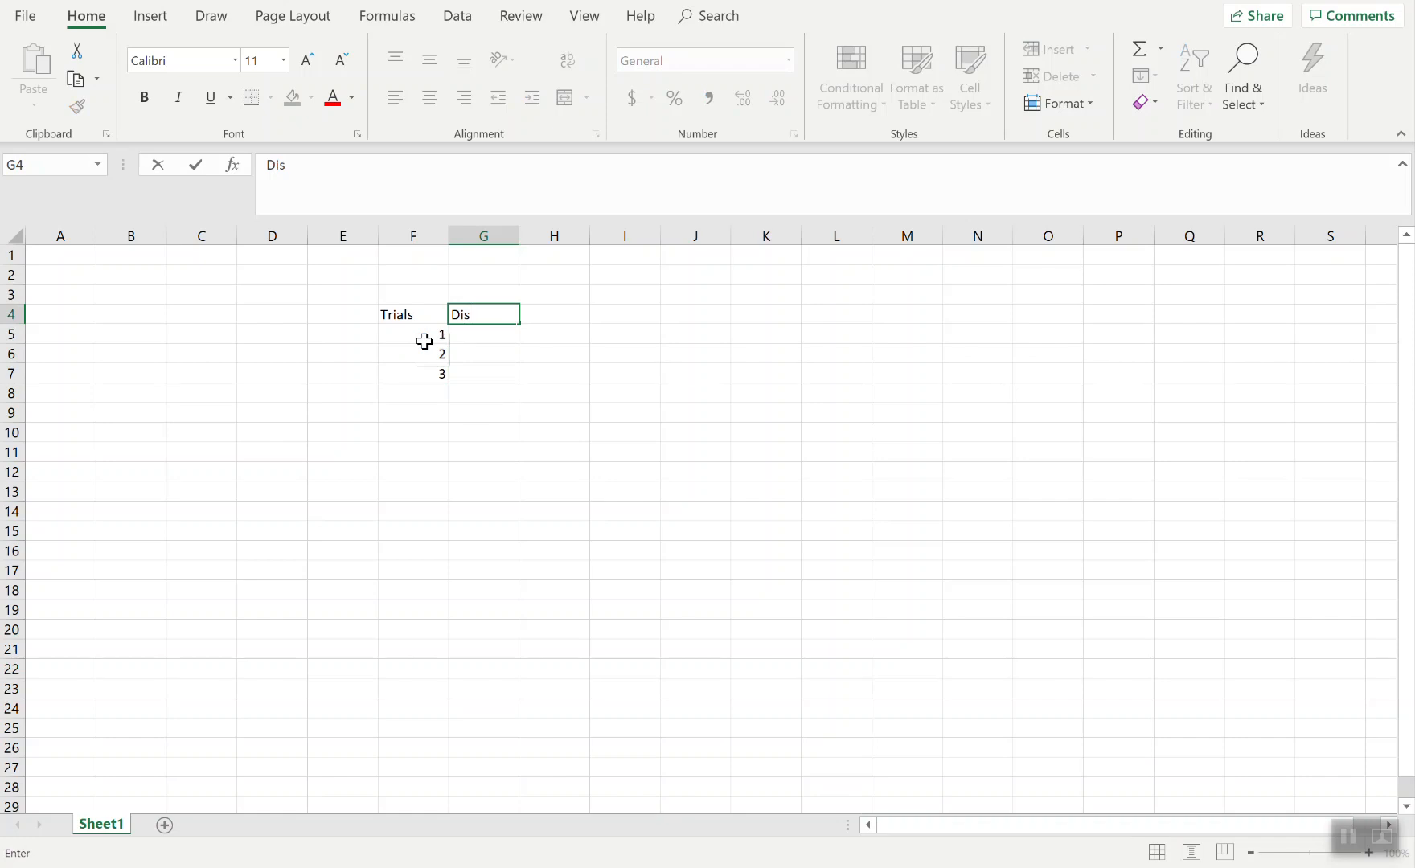
type("tance w/o mods")
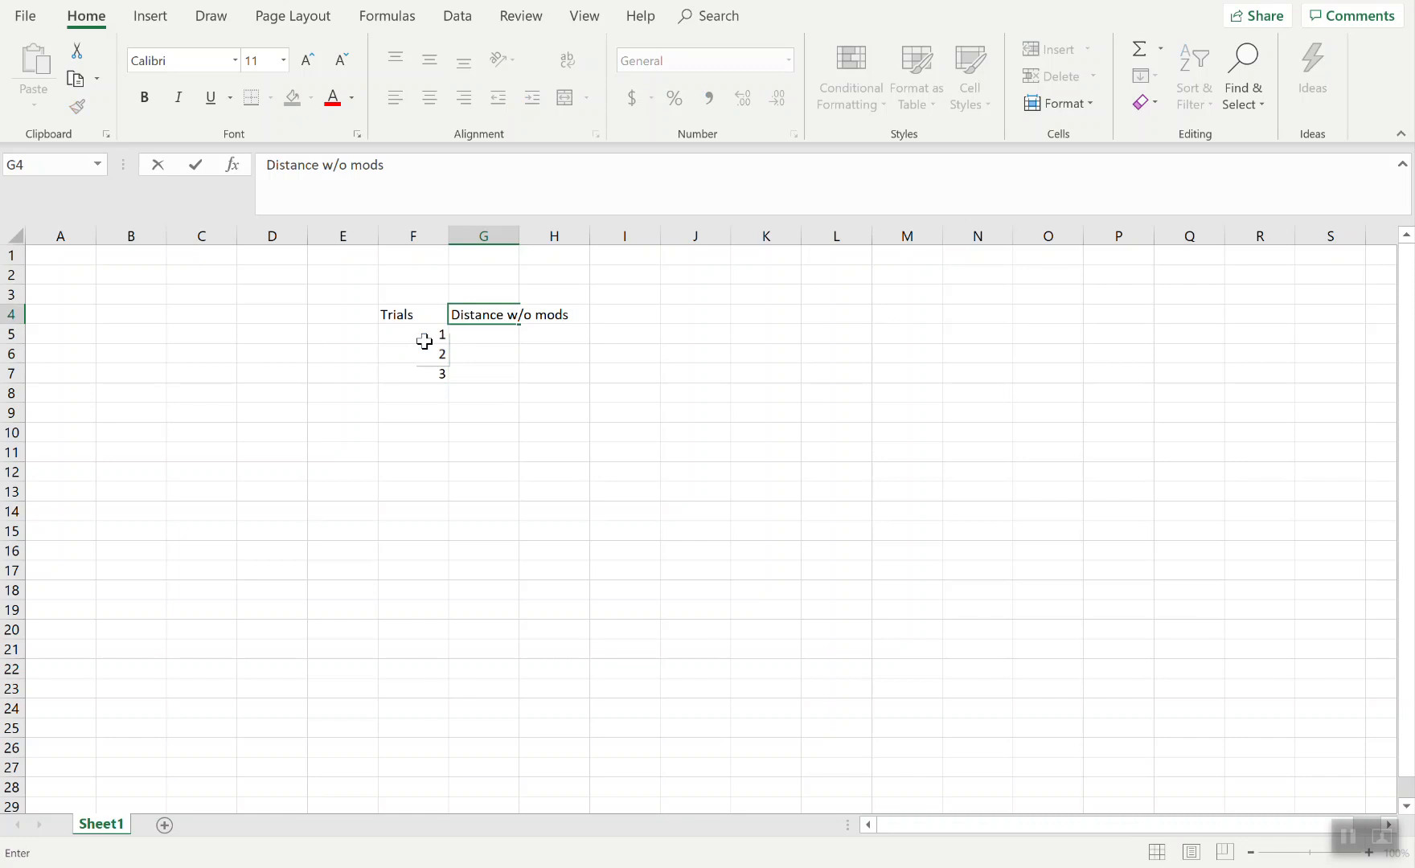
left_click(509, 338)
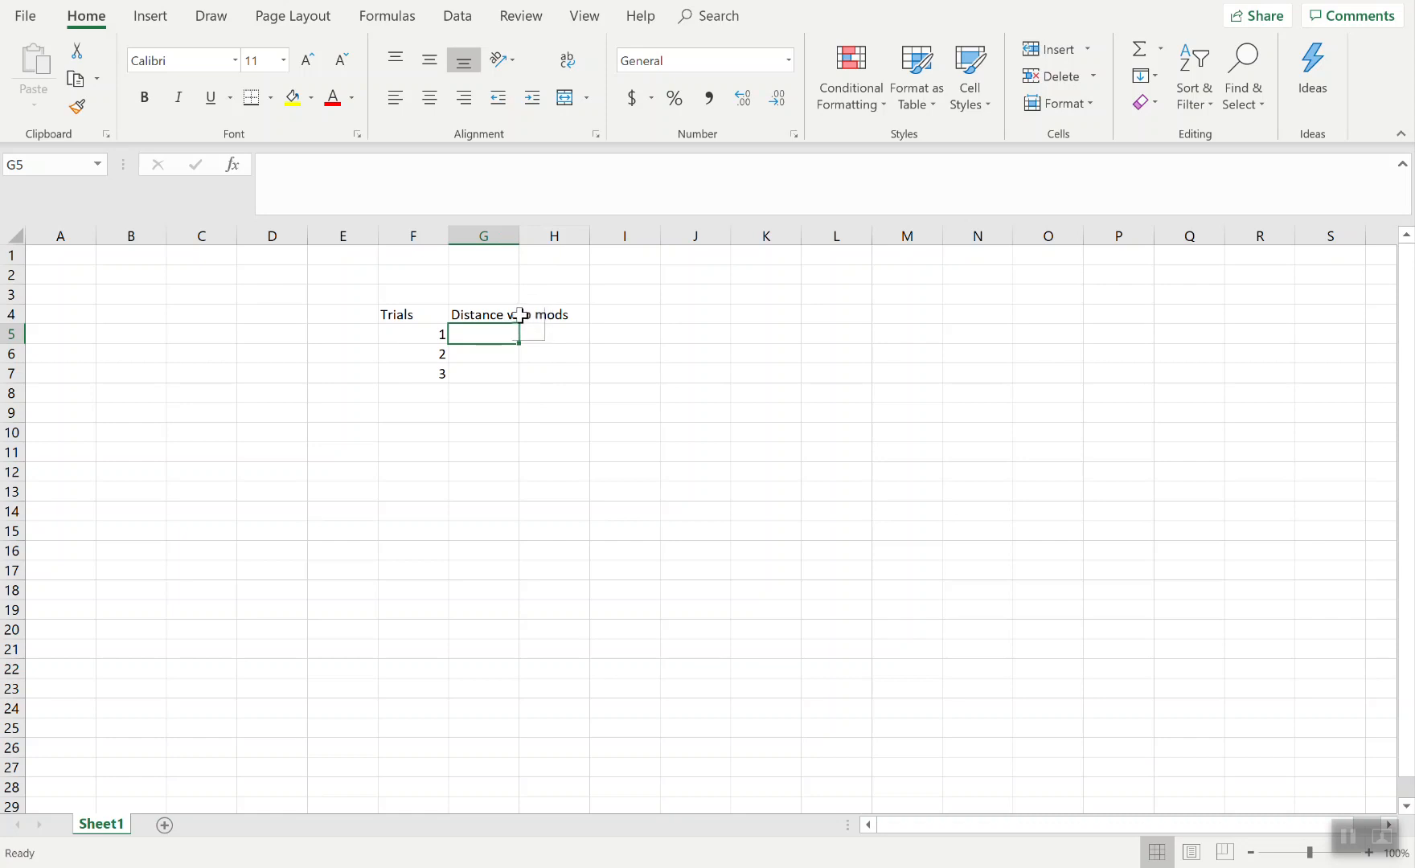
double_click(519, 235)
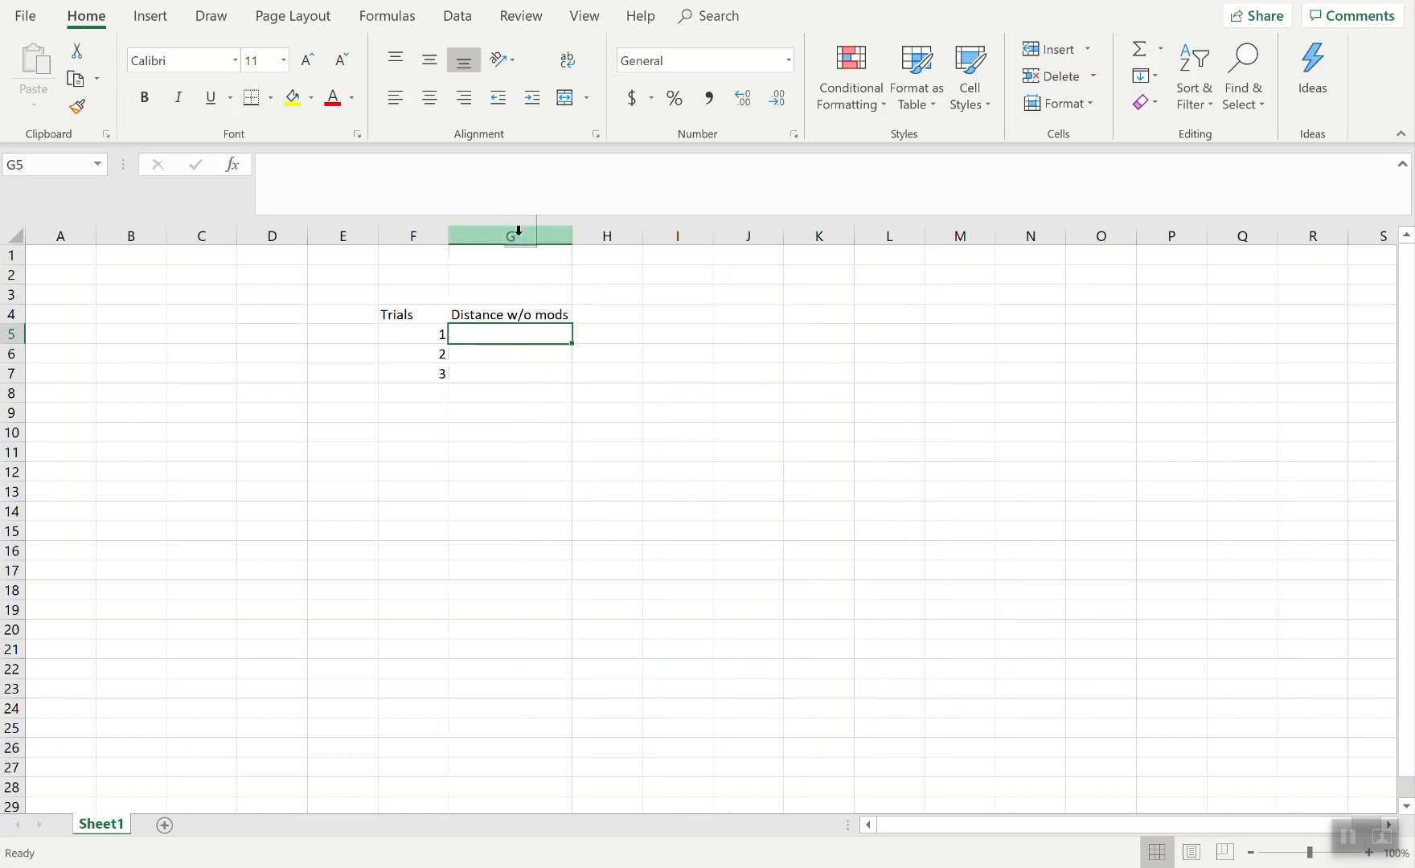
- Enter the heading "Distance with mods" in H4 and fit column H's width to the text
left_click(591, 312)
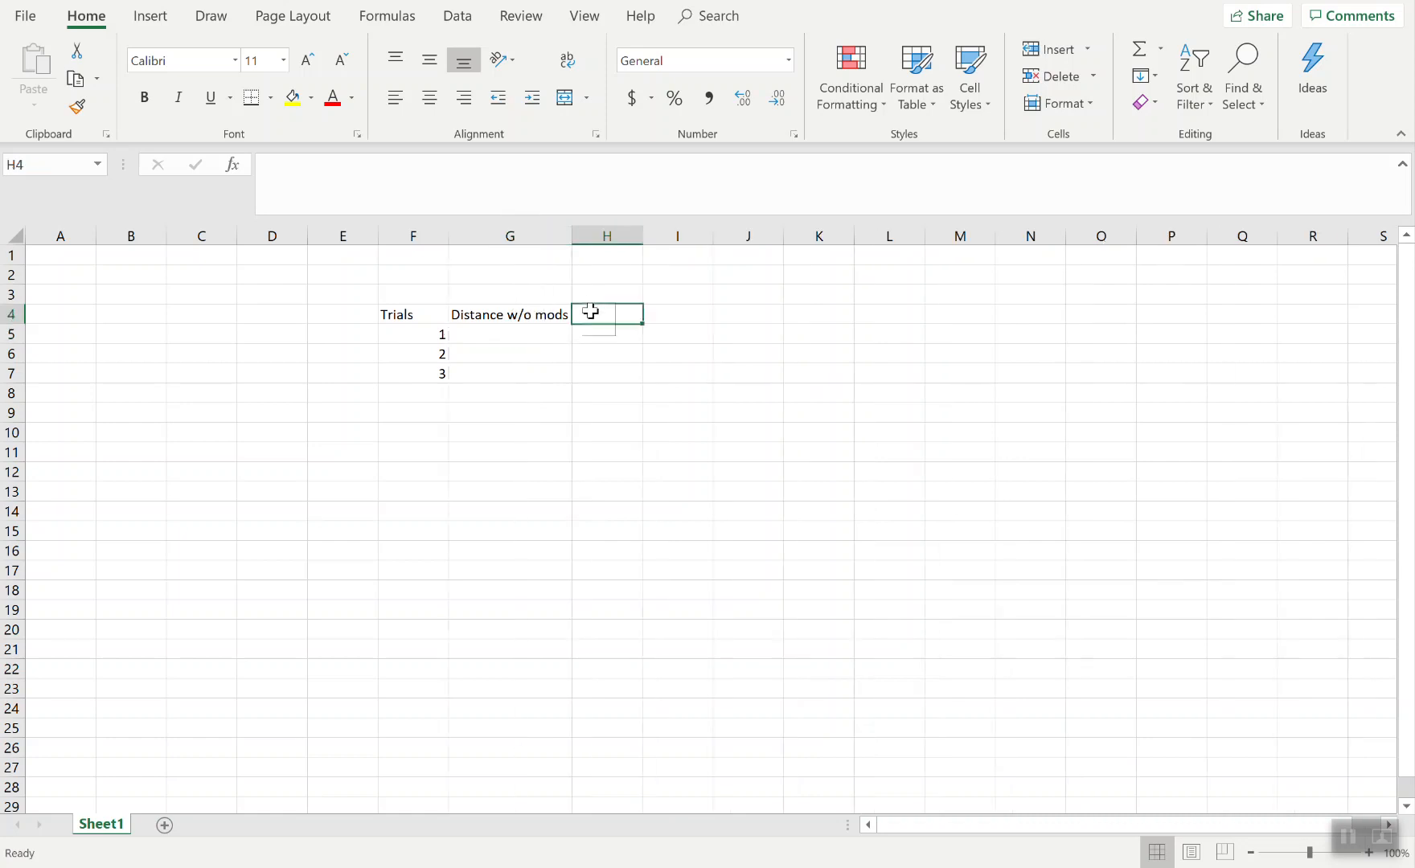
type("Dista")
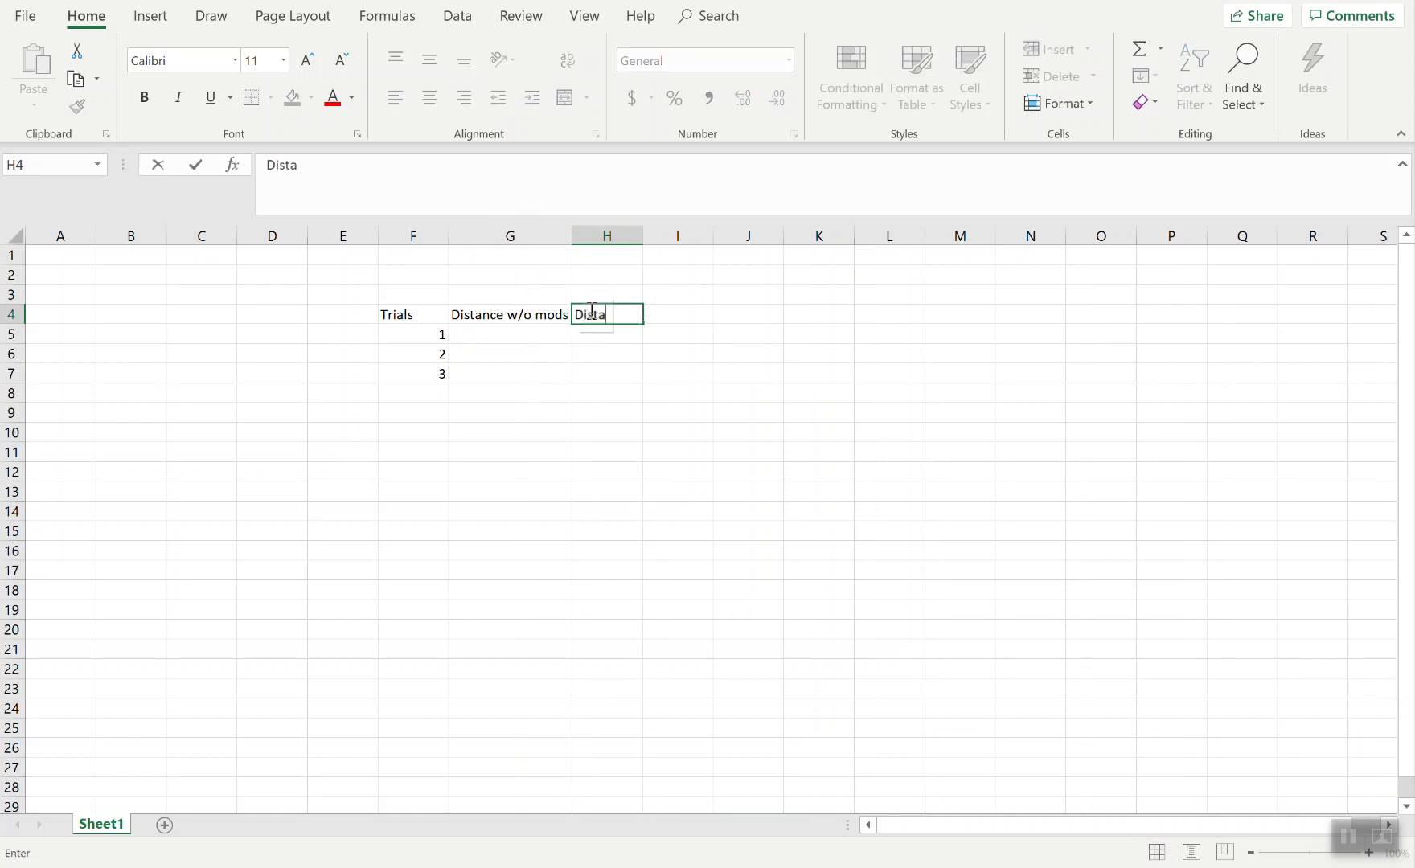
type("nce with mods")
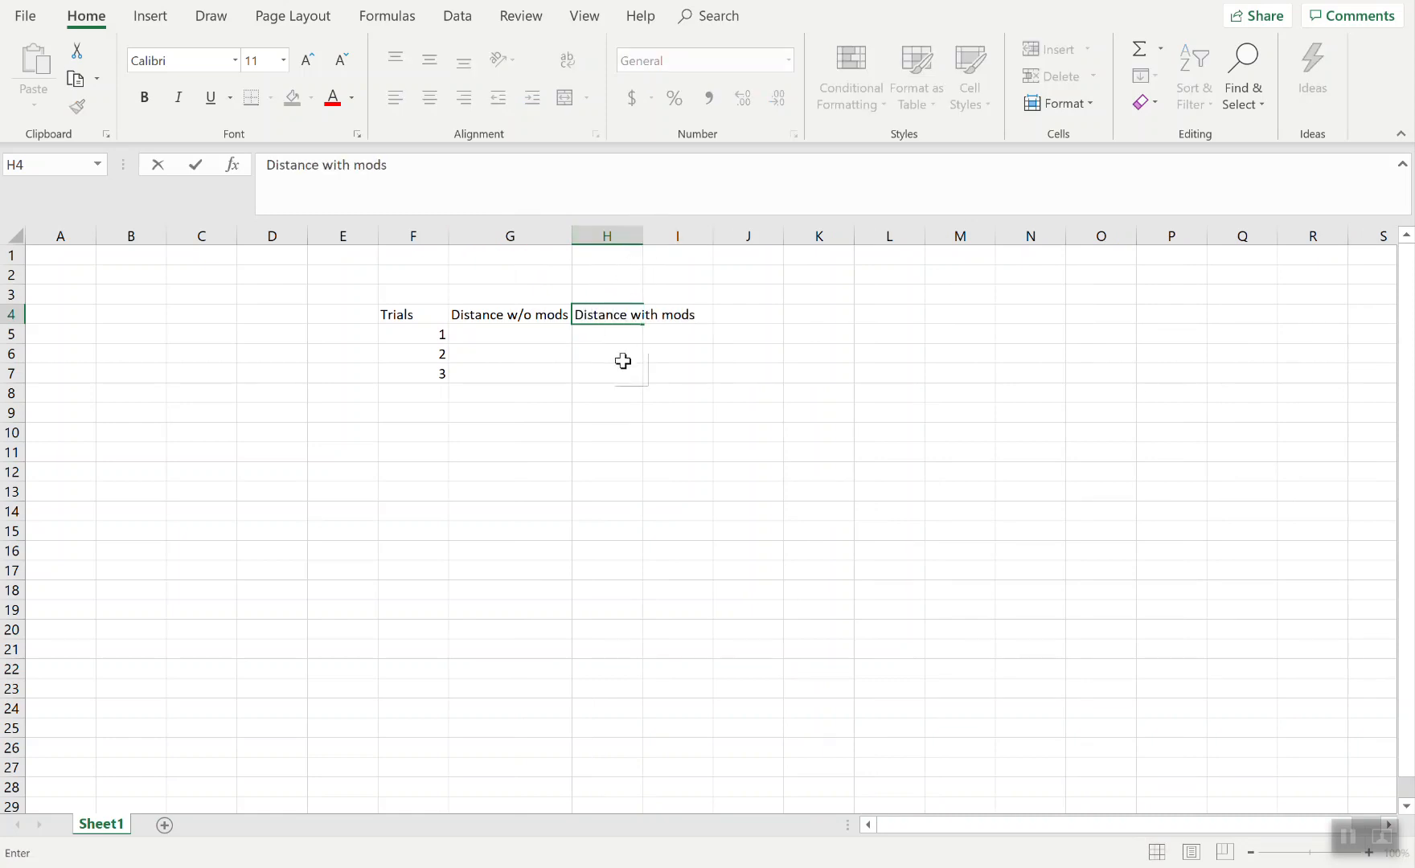
left_click(624, 352)
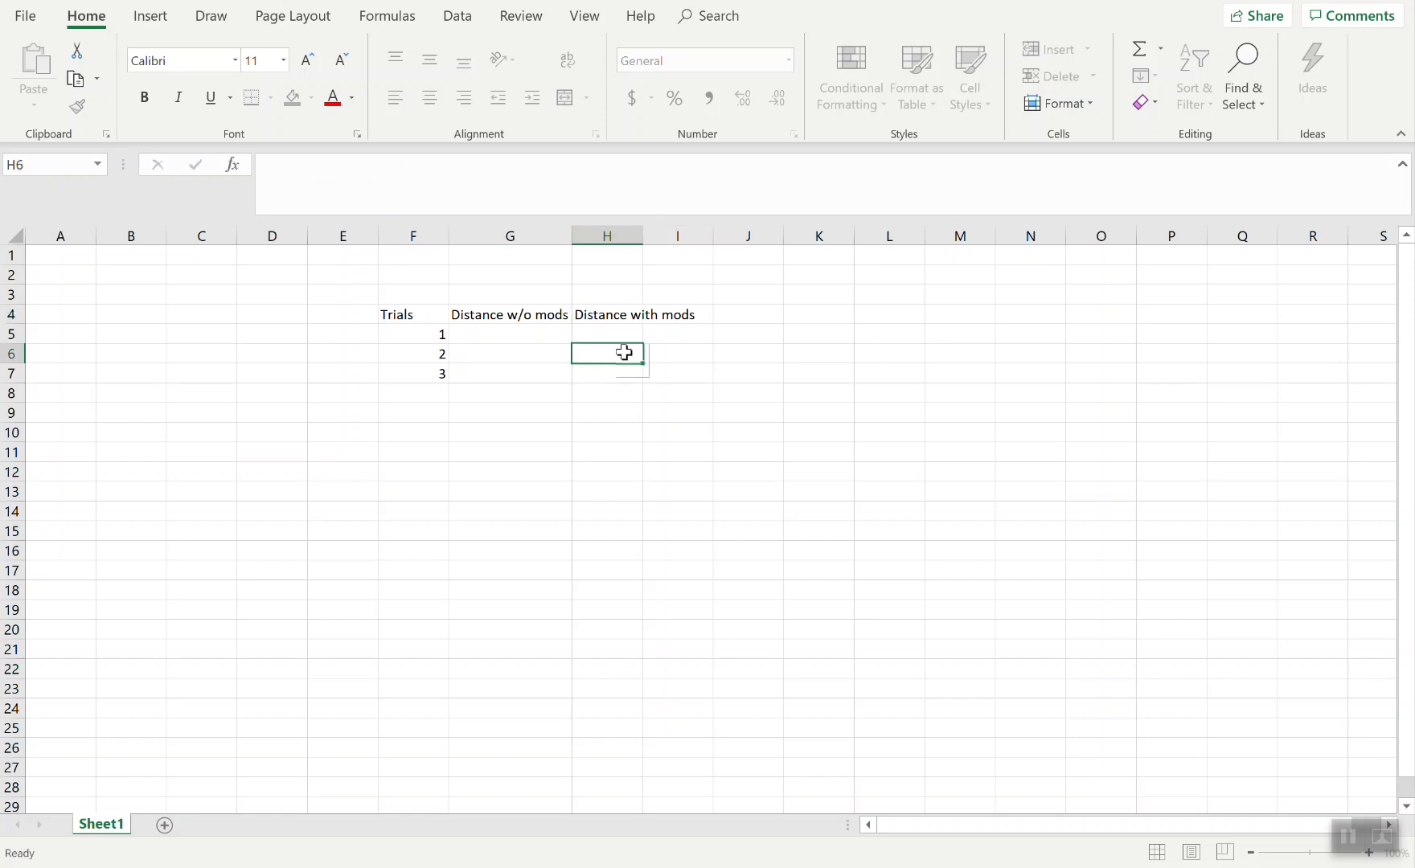
double_click(644, 232)
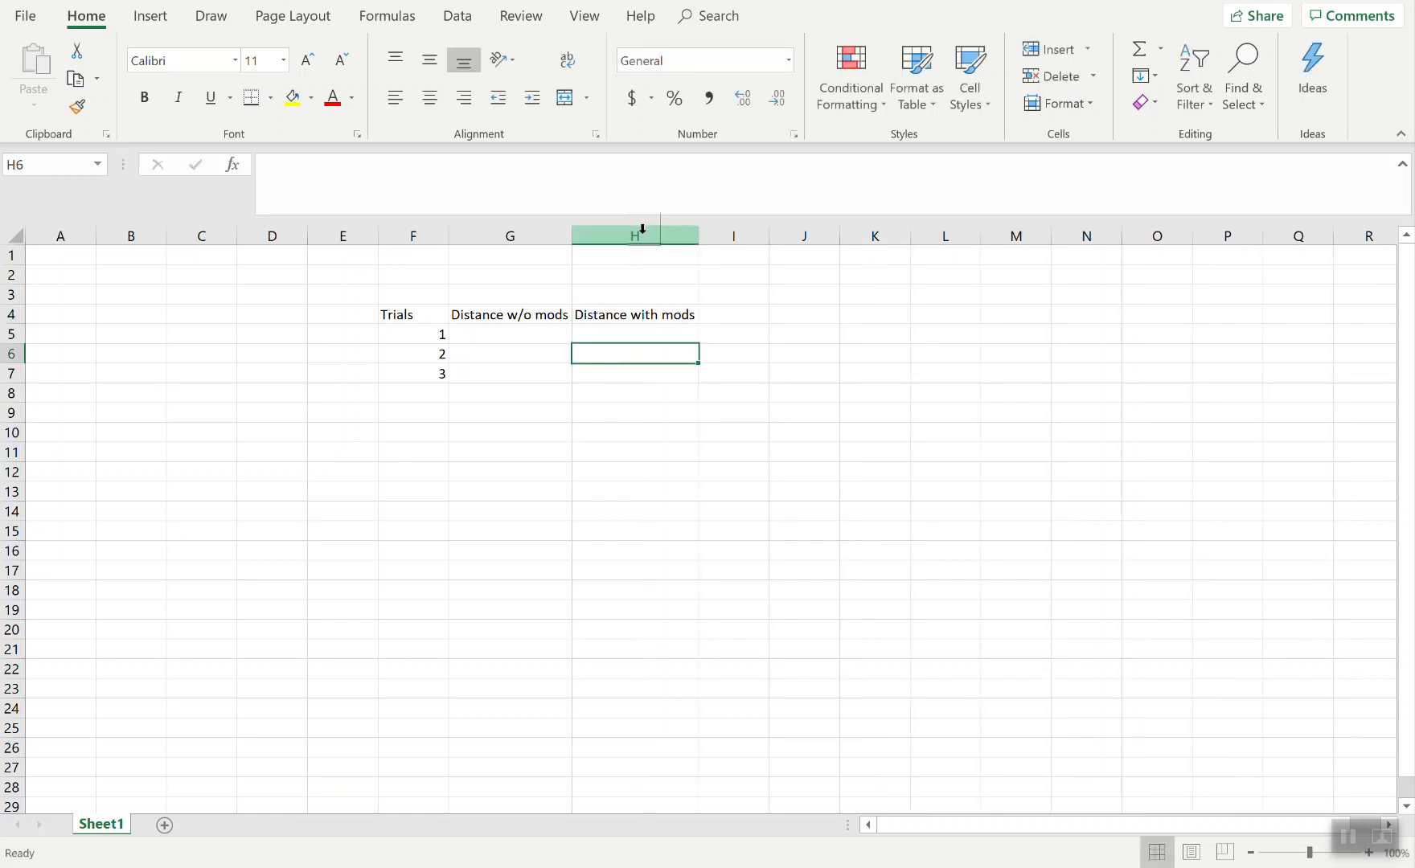
- Enter the distances without mods for trials 1 to 3 in G5:G7: 230, 200 and 250
left_click(408, 391)
left_click(495, 333)
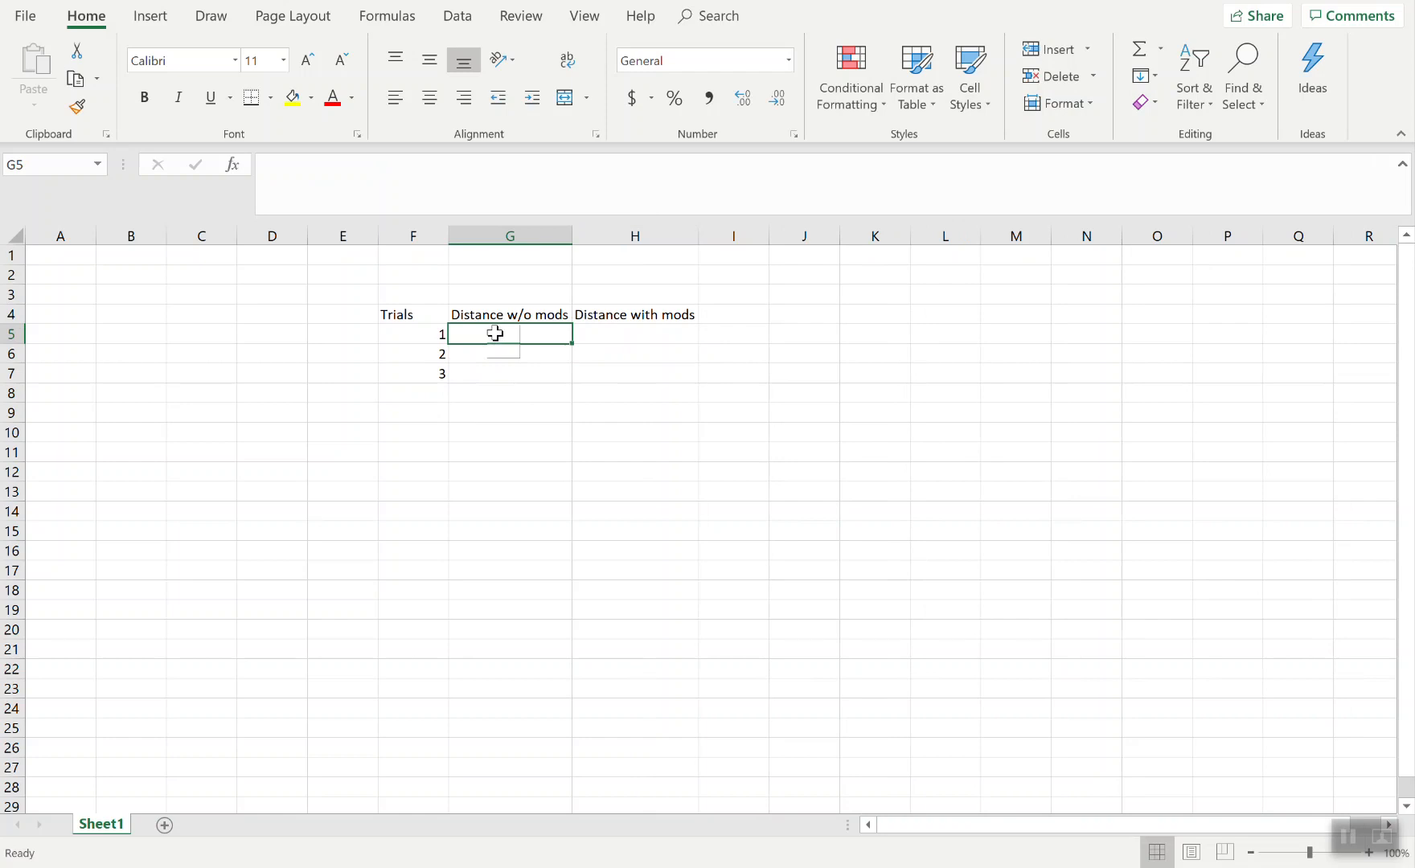
left_click(501, 319)
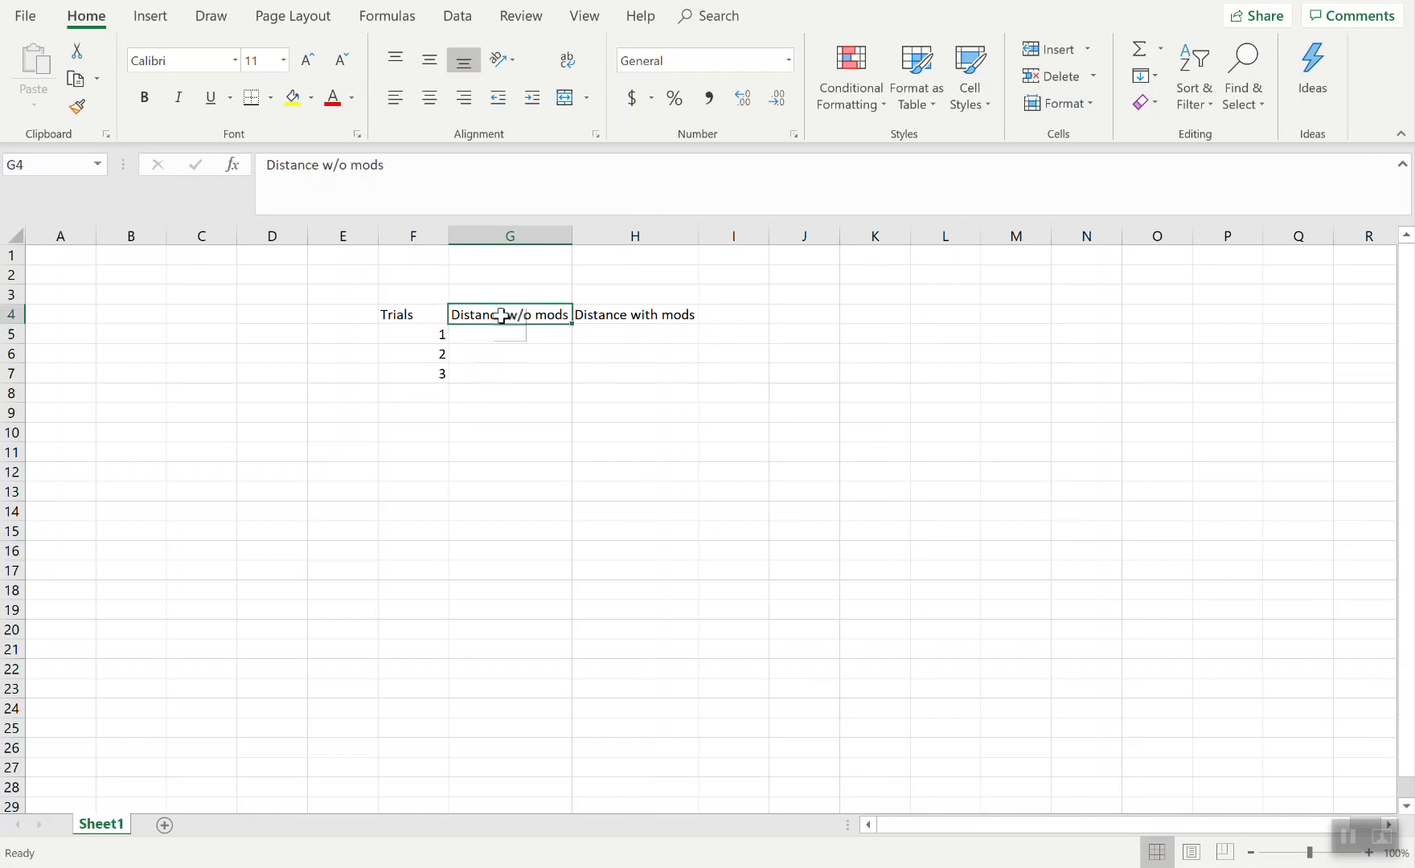
left_click(497, 332)
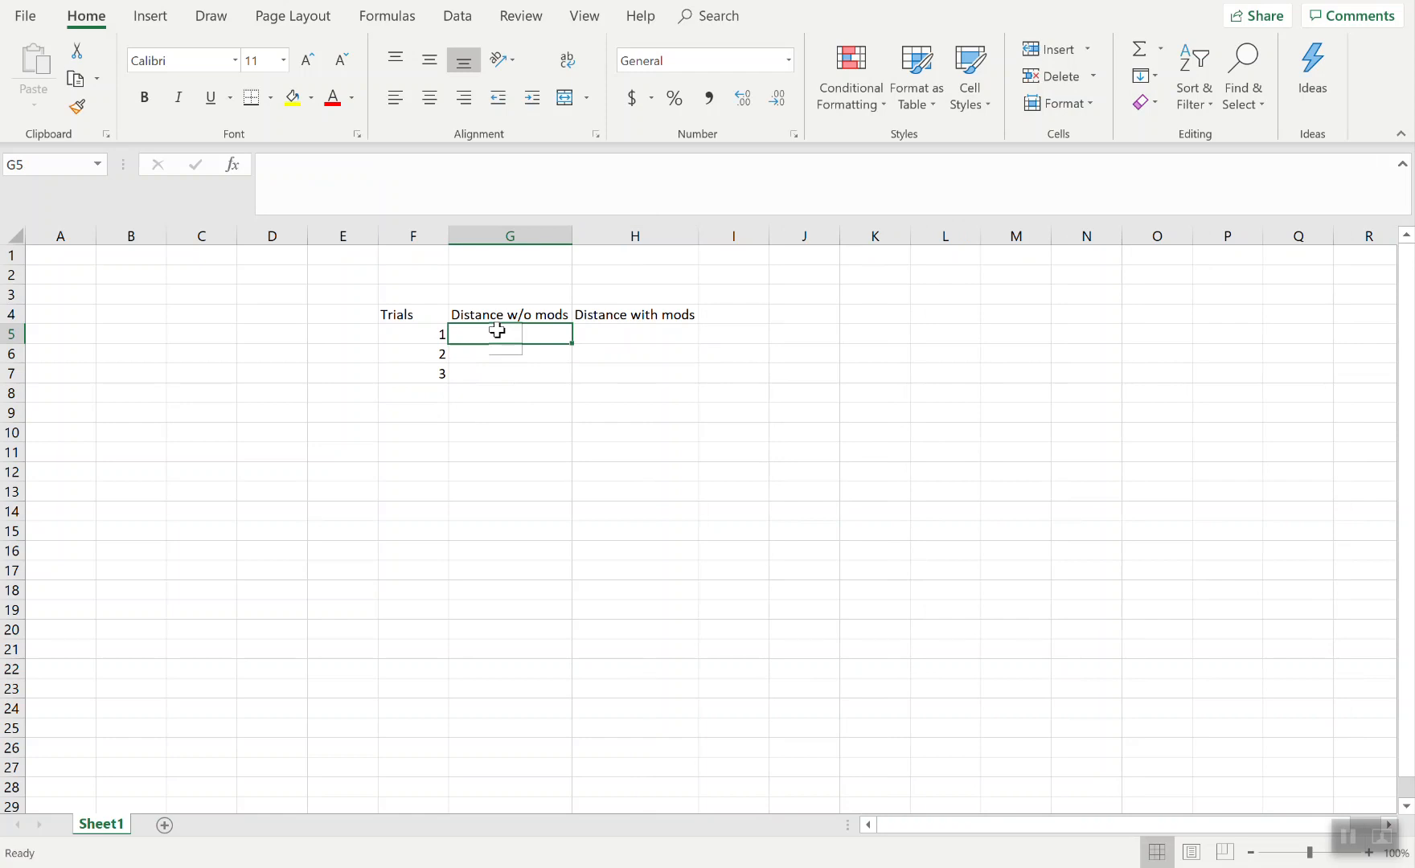
type("25")
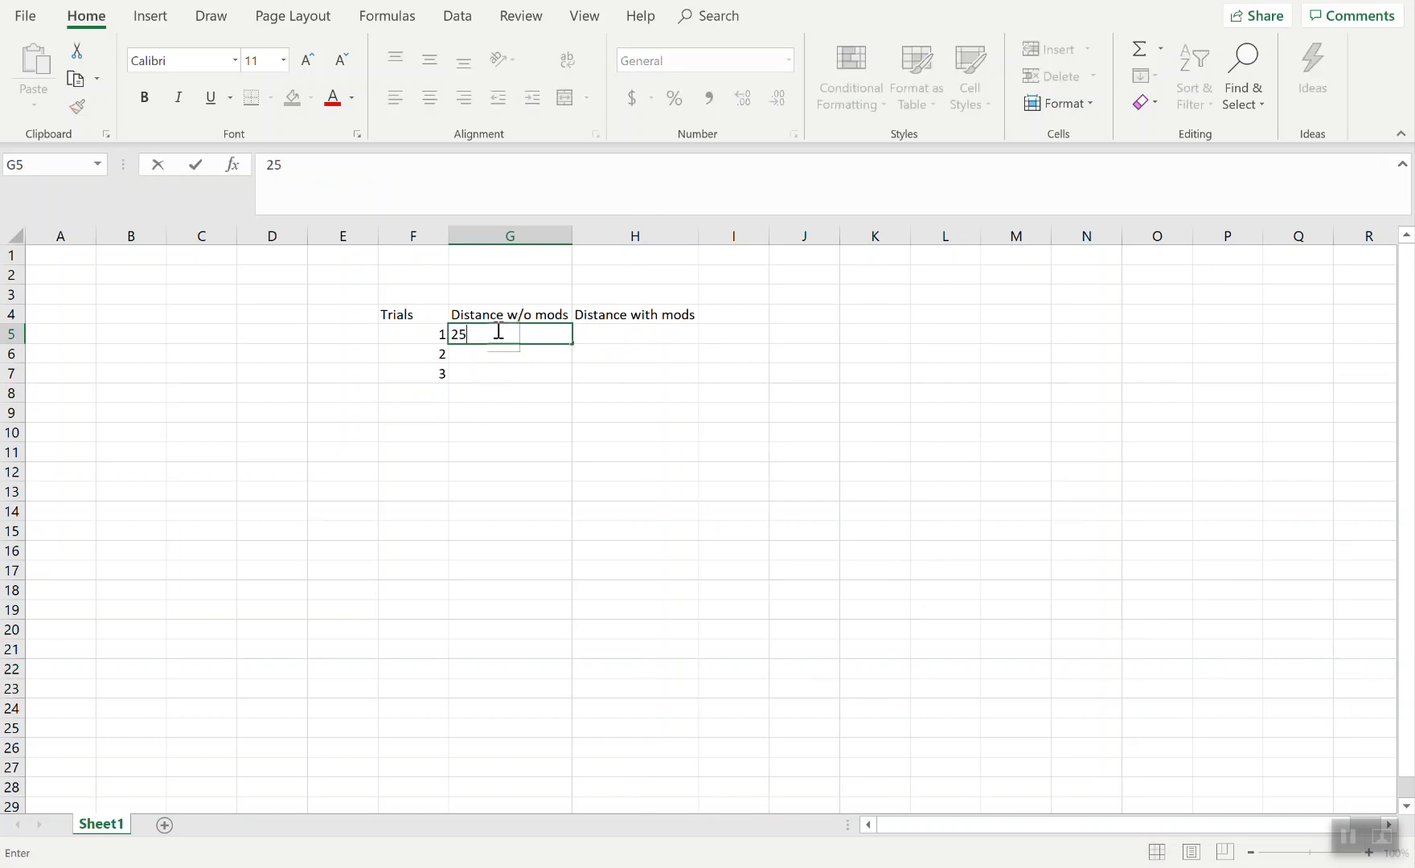
key("BackSpace")
key("BackSpace")
type("230")
key("Return")
type("200")
key("Return")
type("250")
key("Tab")
key("Tab")
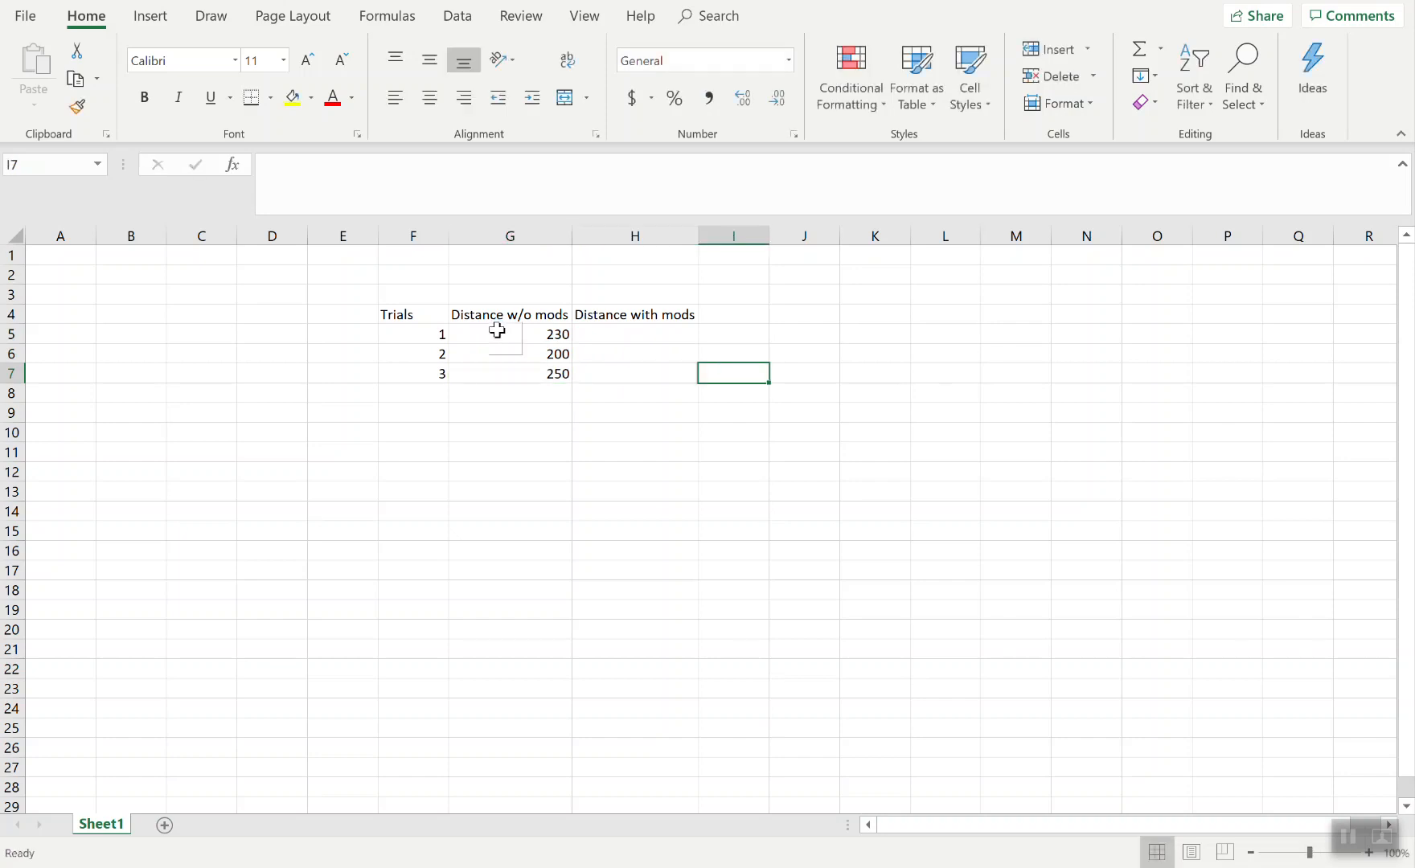
- Enter the distances with mods for trials 1 to 3 in H5:H7: 460, 500 and 430
key("Left")
key("Up")
key("Up")
key("F2")
type("460")
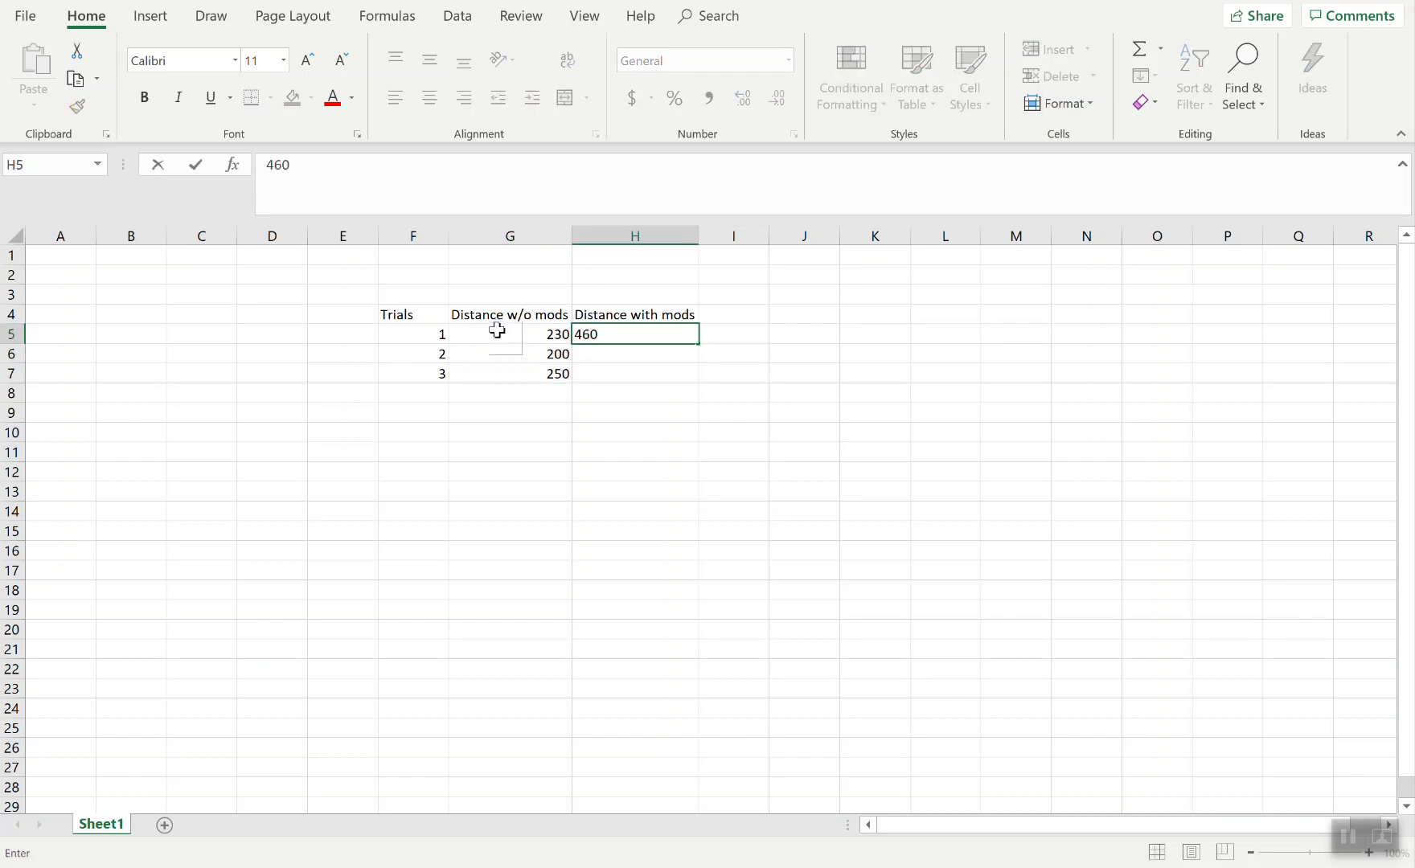
key("Return")
type("500")
key("Return")
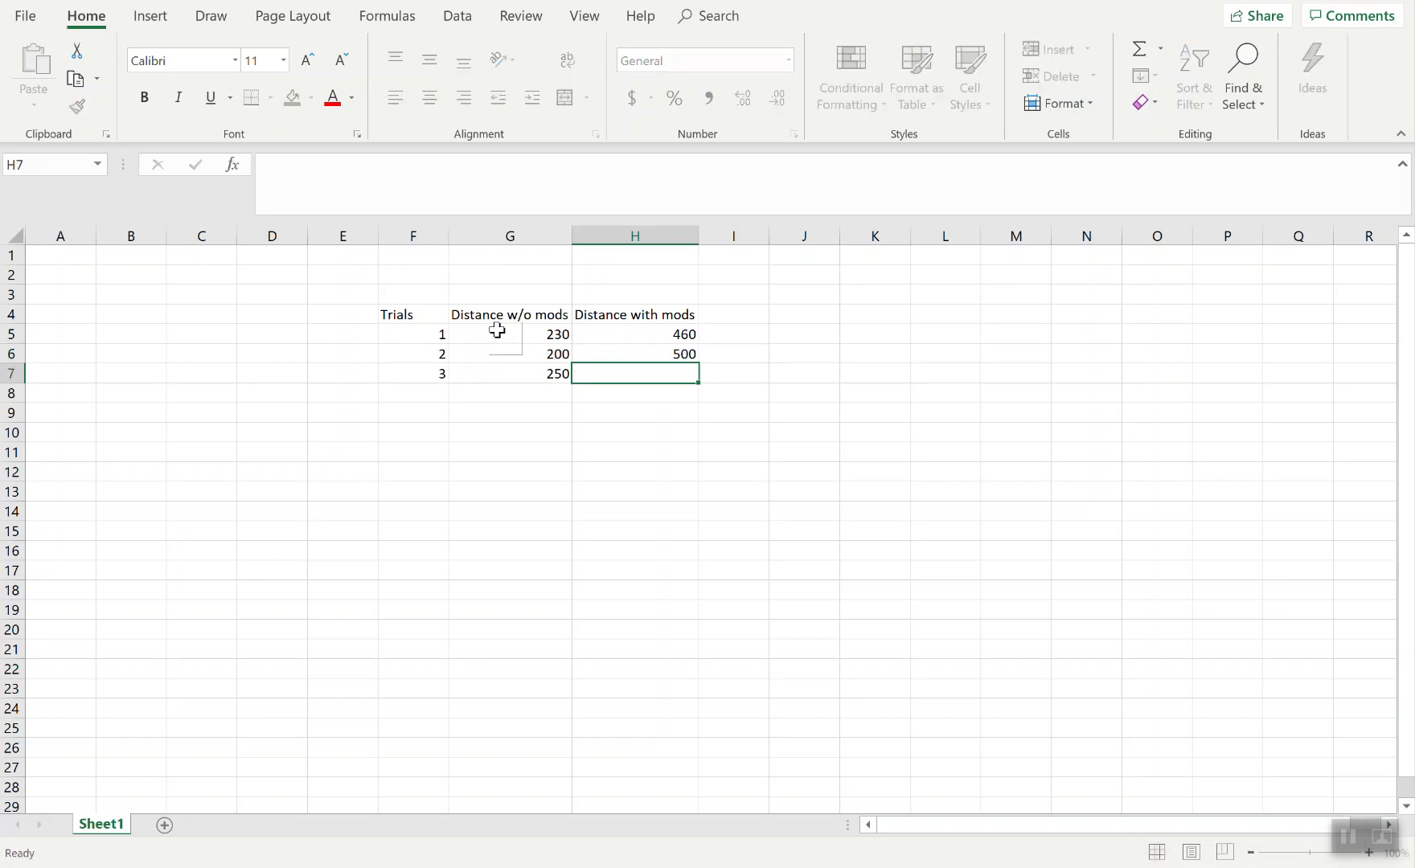
type("430")
key("Return")
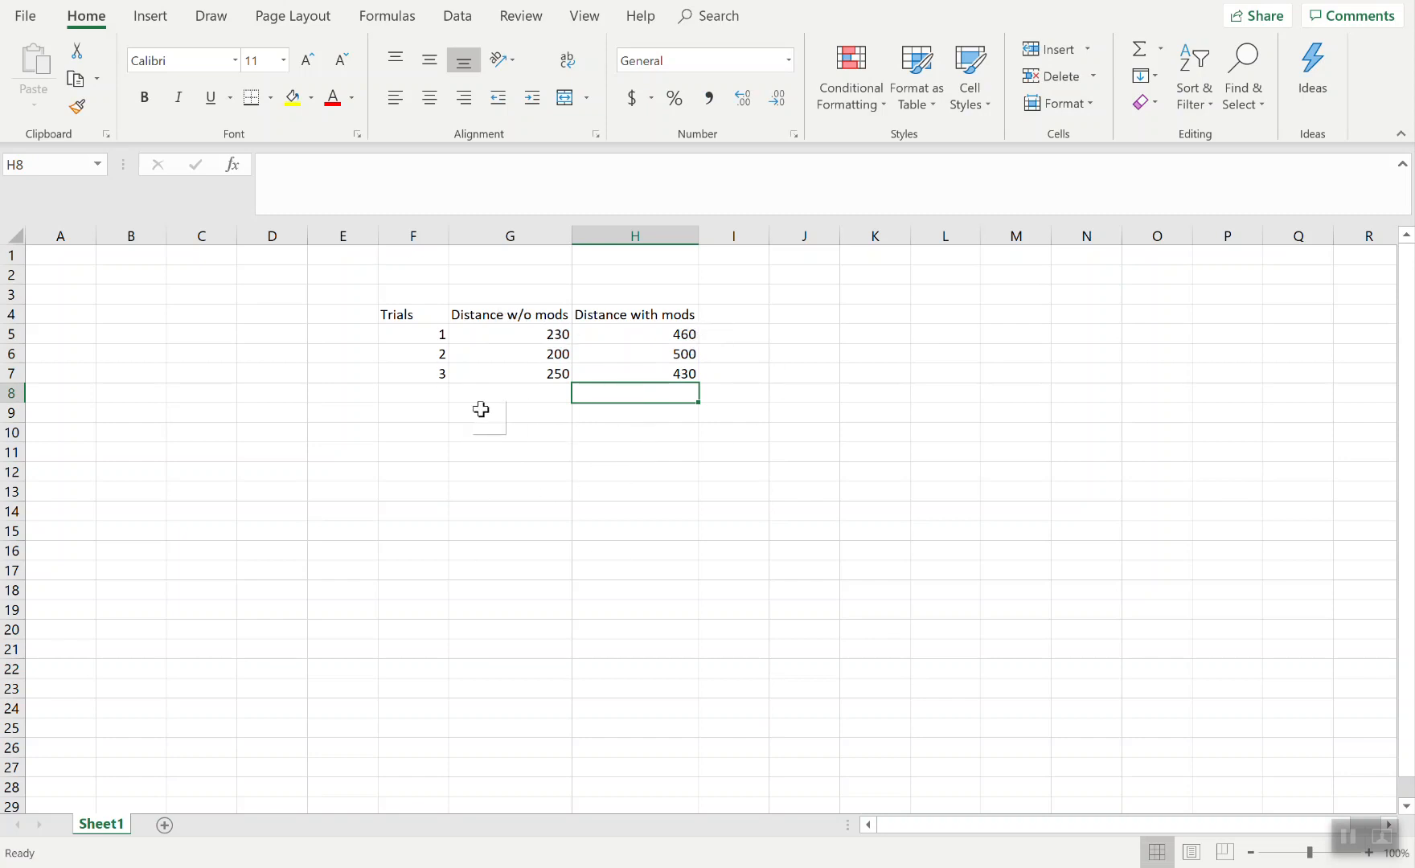
- Label the row below the trials "Average" in F8
left_click(445, 397)
type("A")
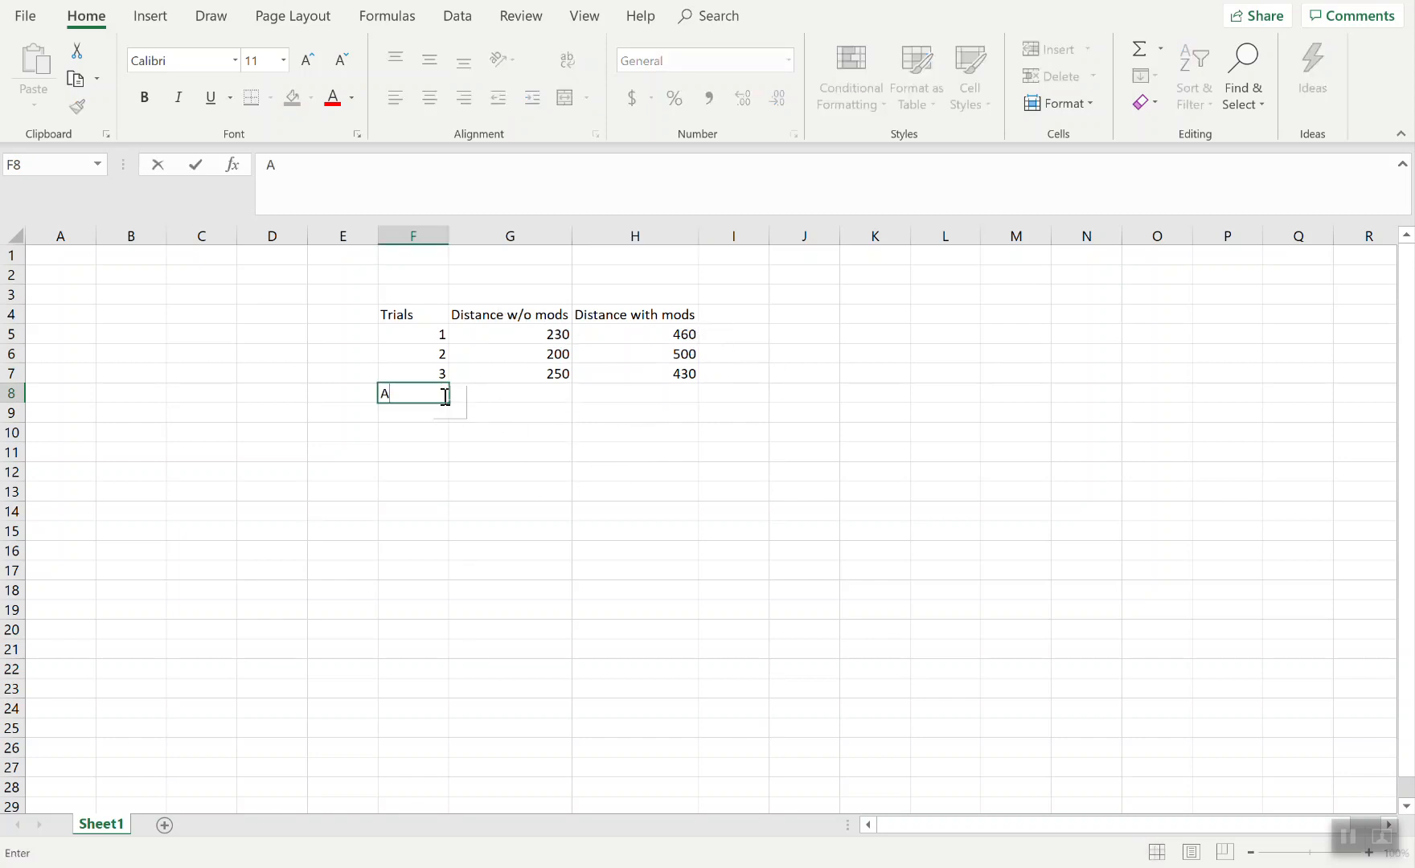
type("verage")
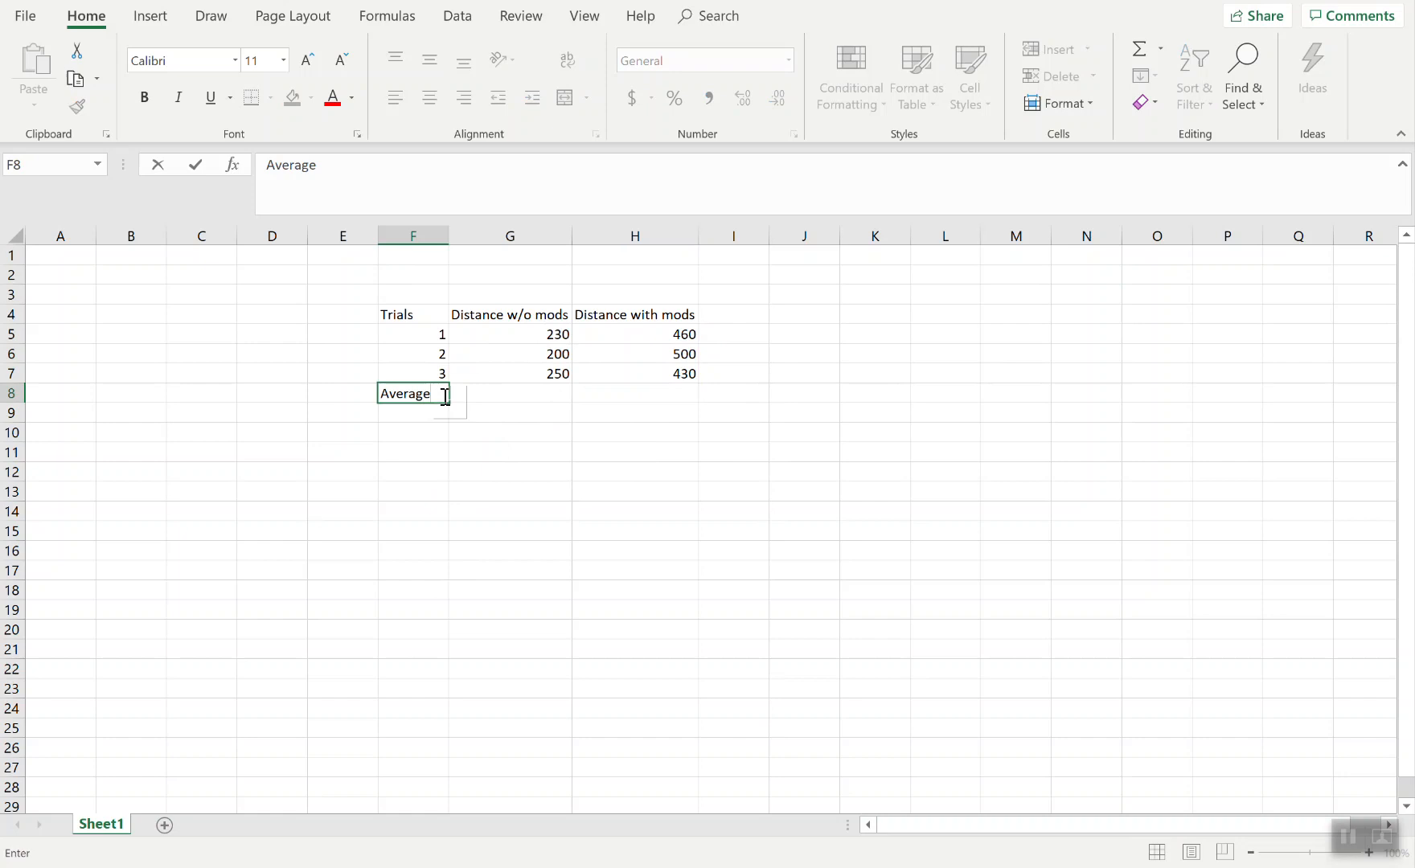
left_click(488, 394)
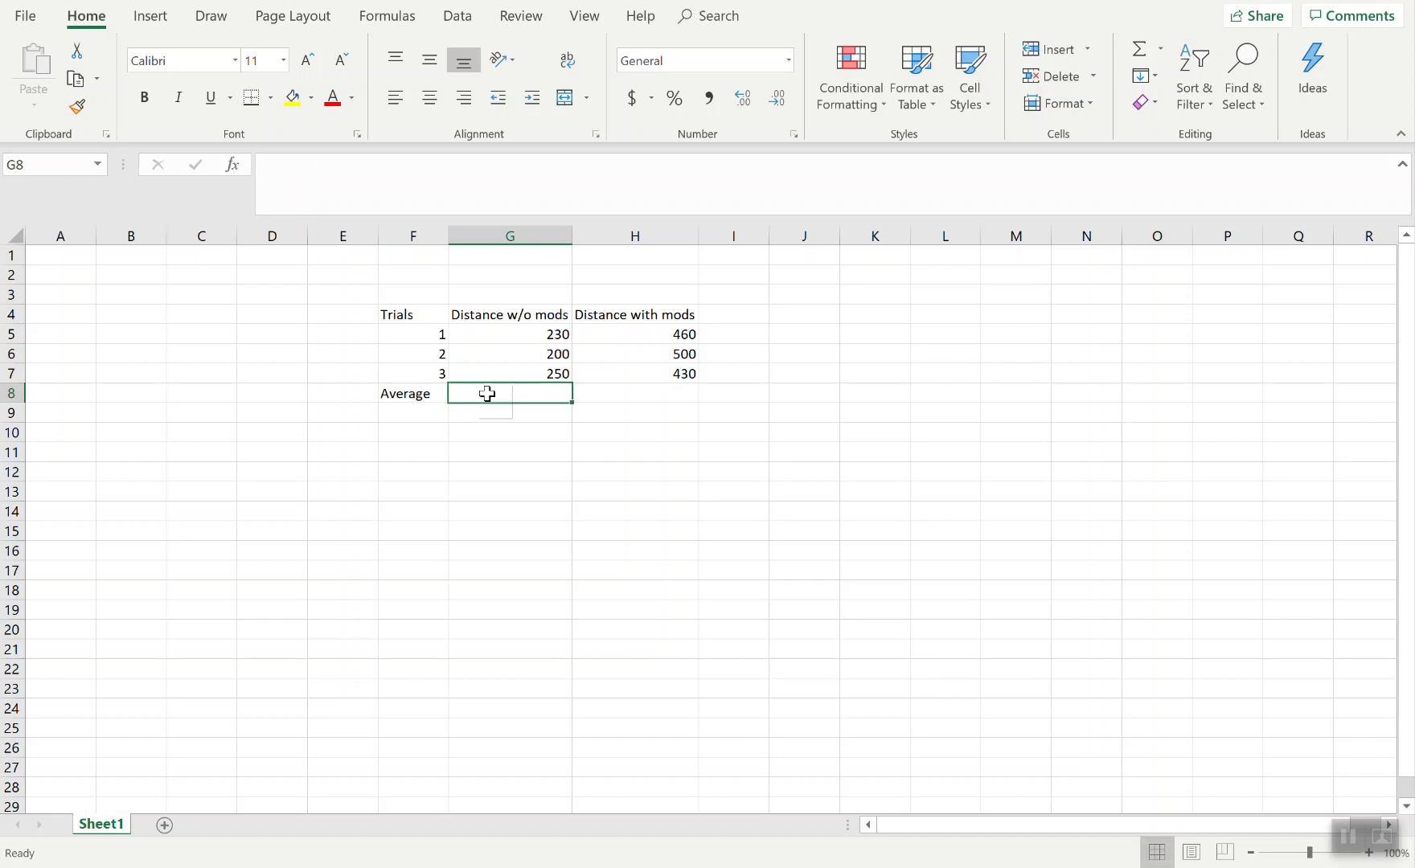
- Calculate the average distance without mods in G8 with the formula =average(G5:G7)
left_click(528, 431)
left_click(557, 392)
left_click_drag(557, 334, 555, 378)
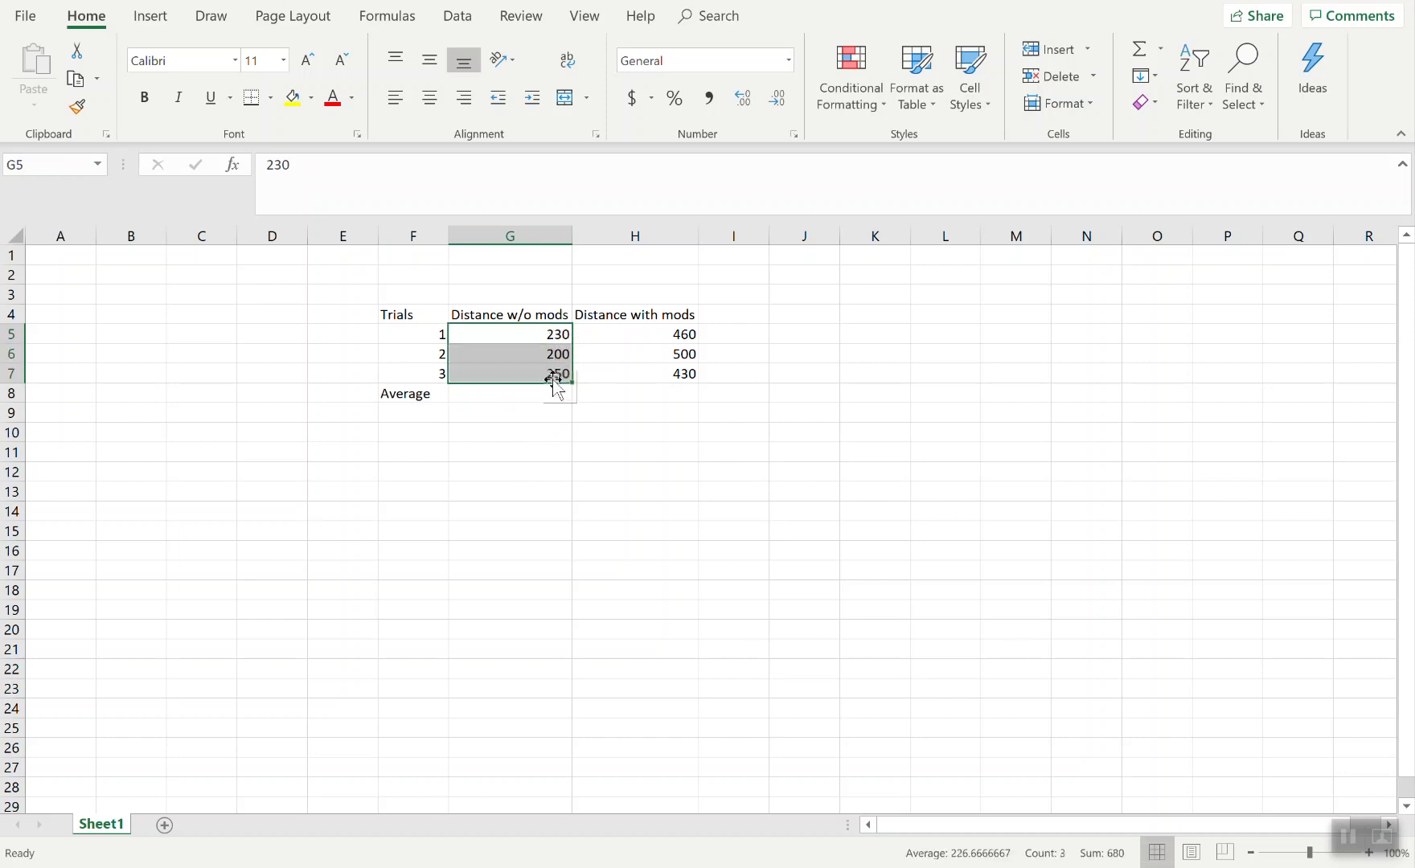
left_click(548, 393)
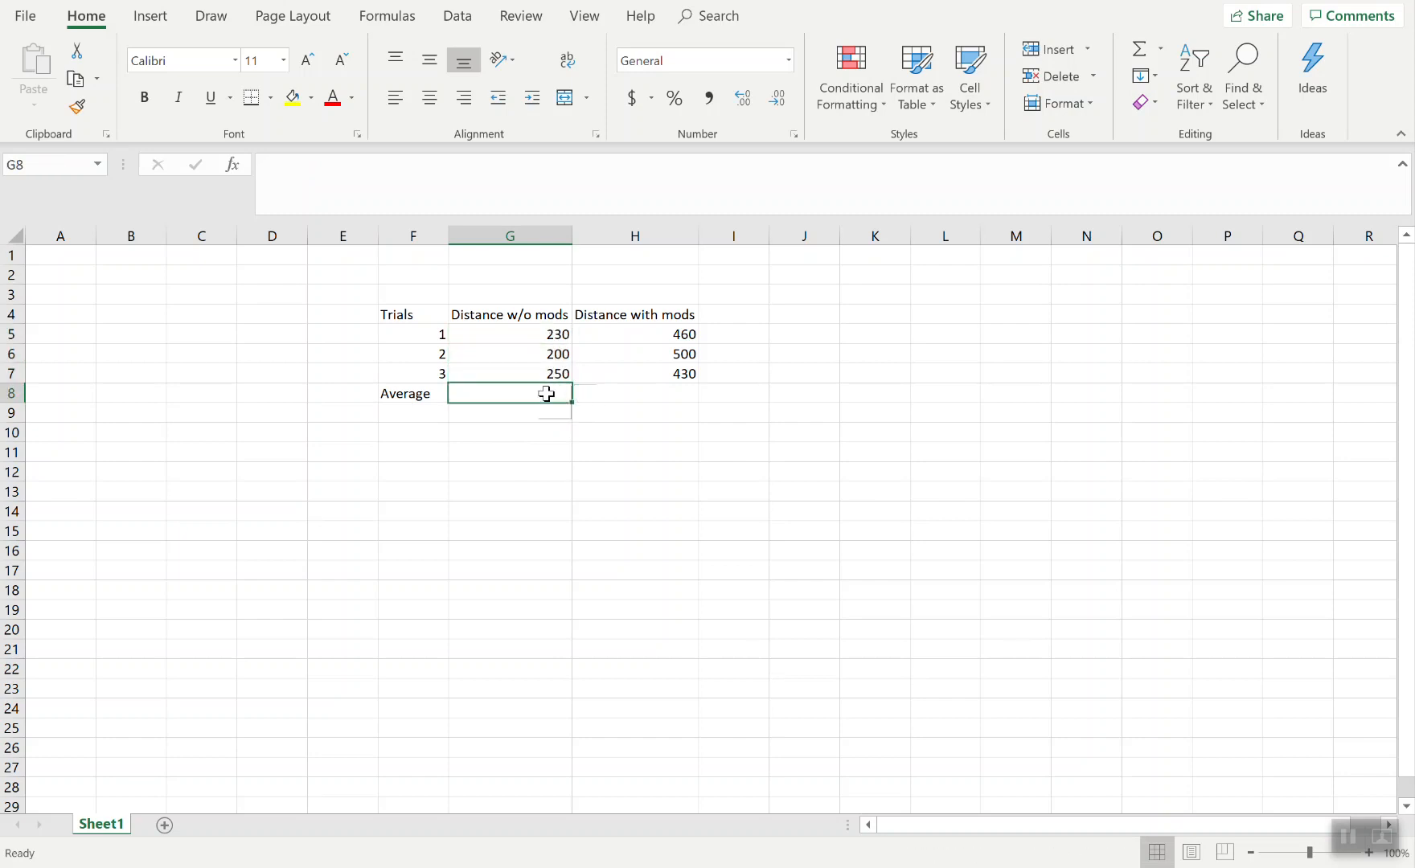
type("=average")
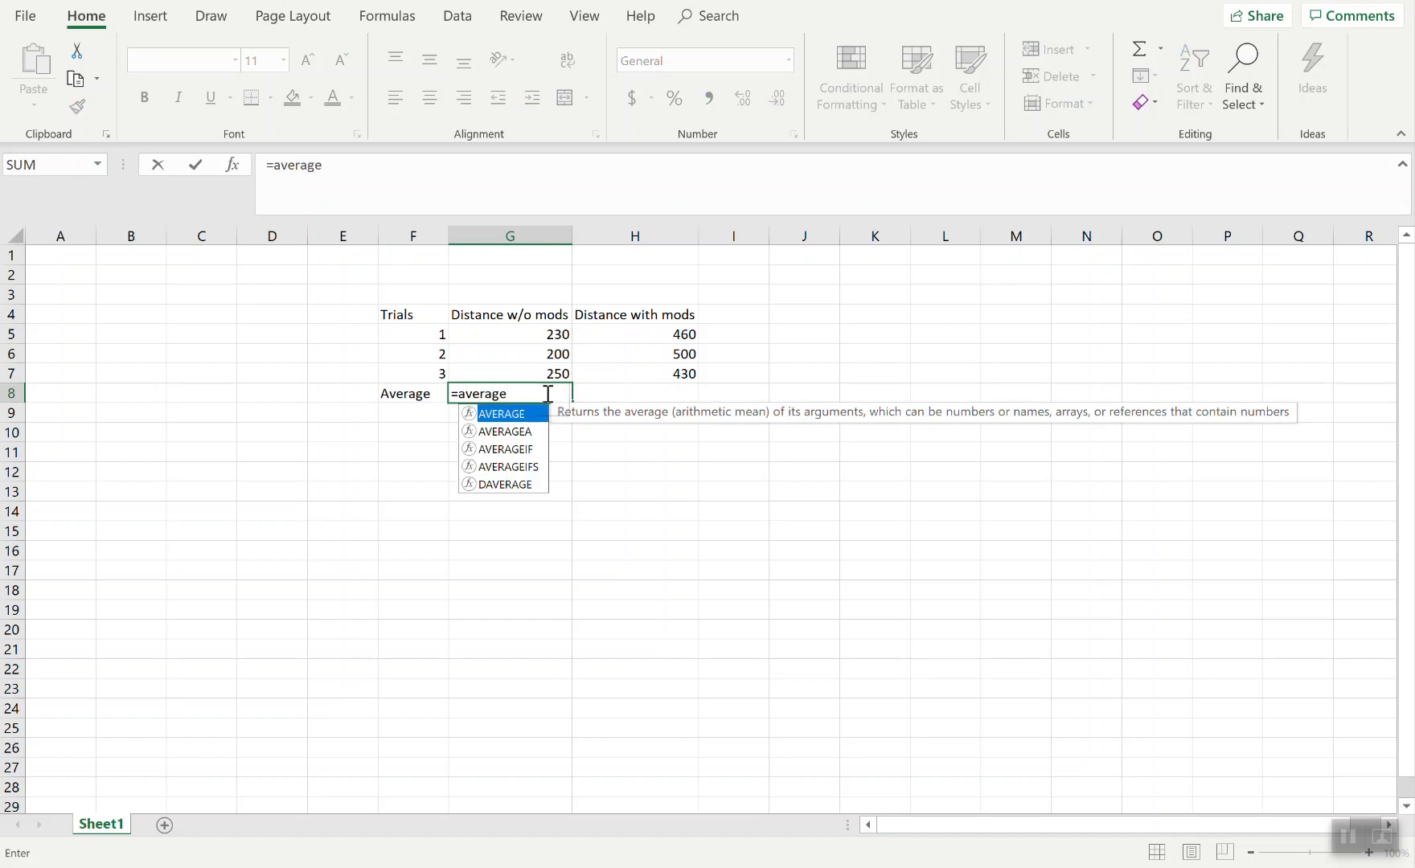
type("(")
left_click_drag(547, 336, 548, 370)
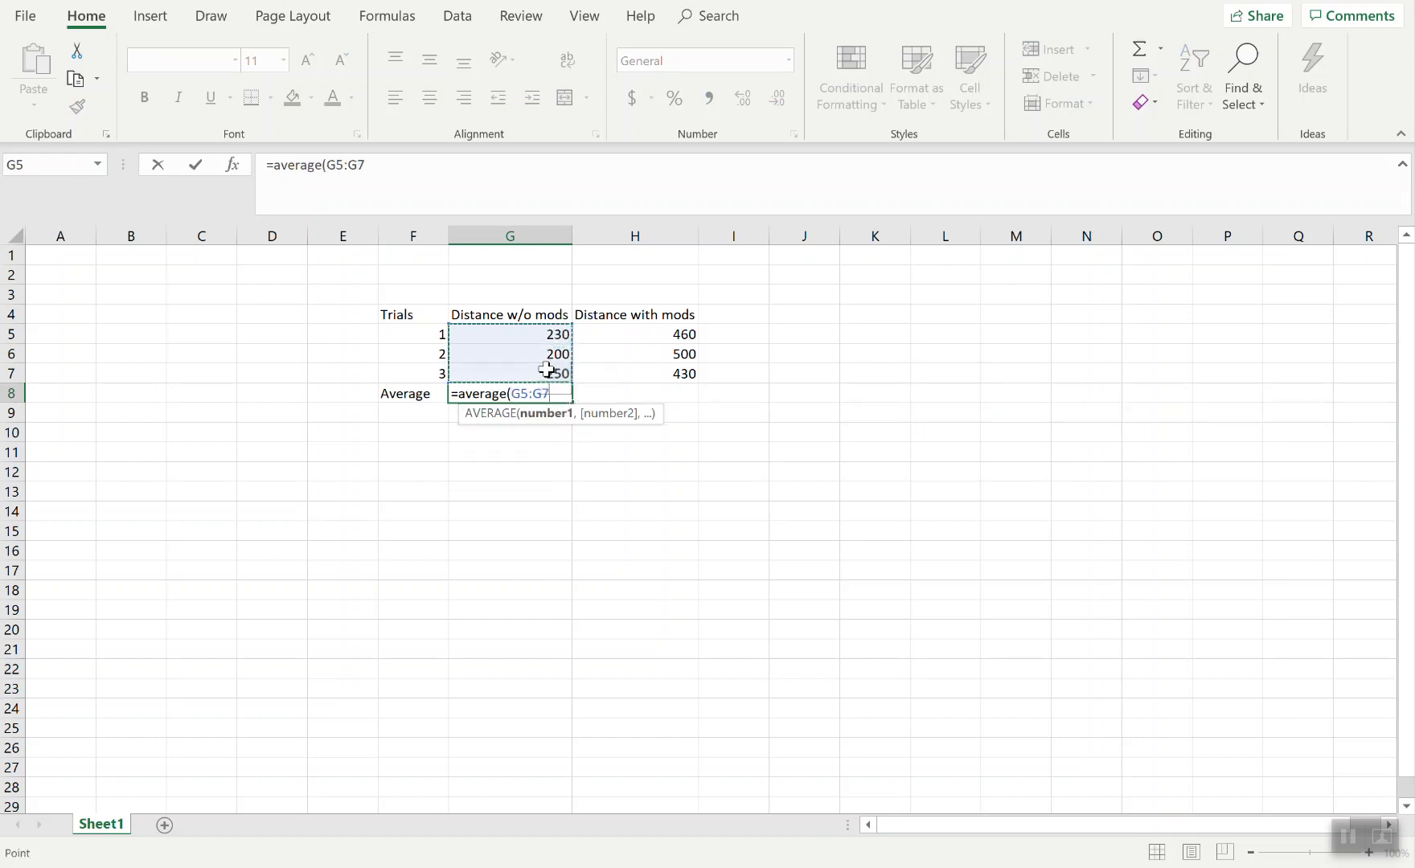
type(")")
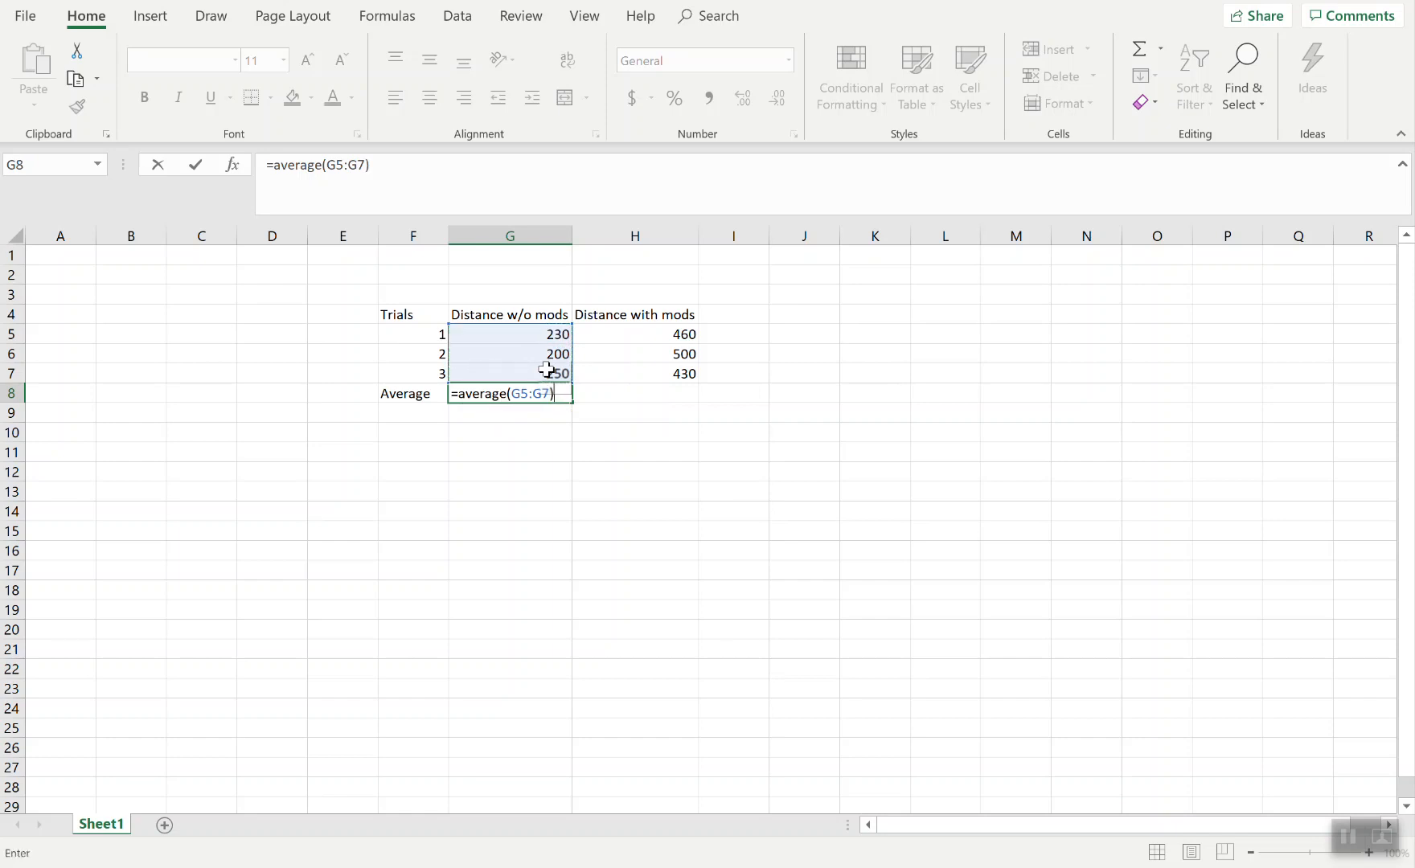
key("Return")
- Fill the average formula from G8 across to H8 for the distances with mods
left_click(556, 391)
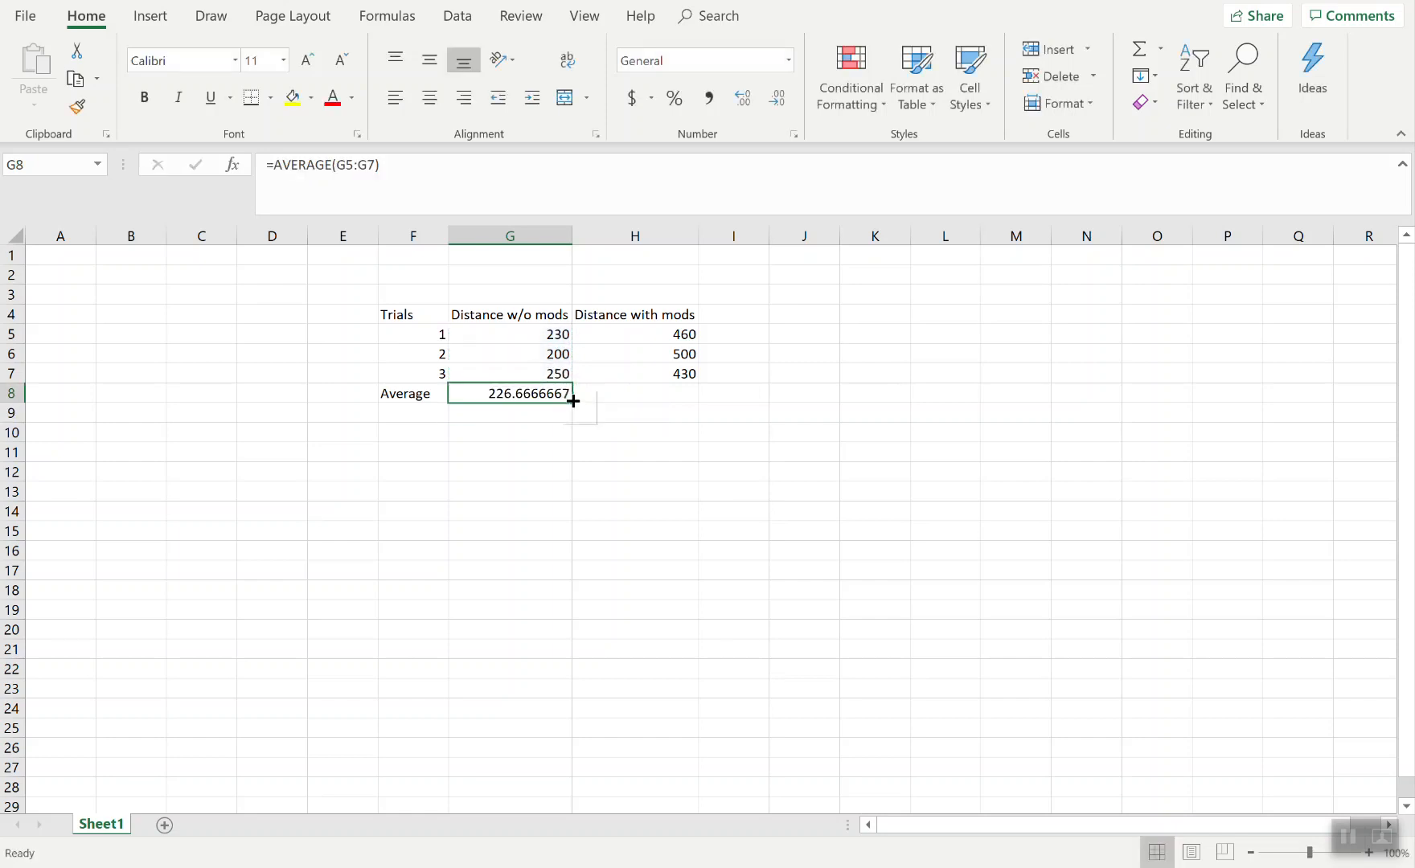
left_click_drag(655, 333, 658, 375)
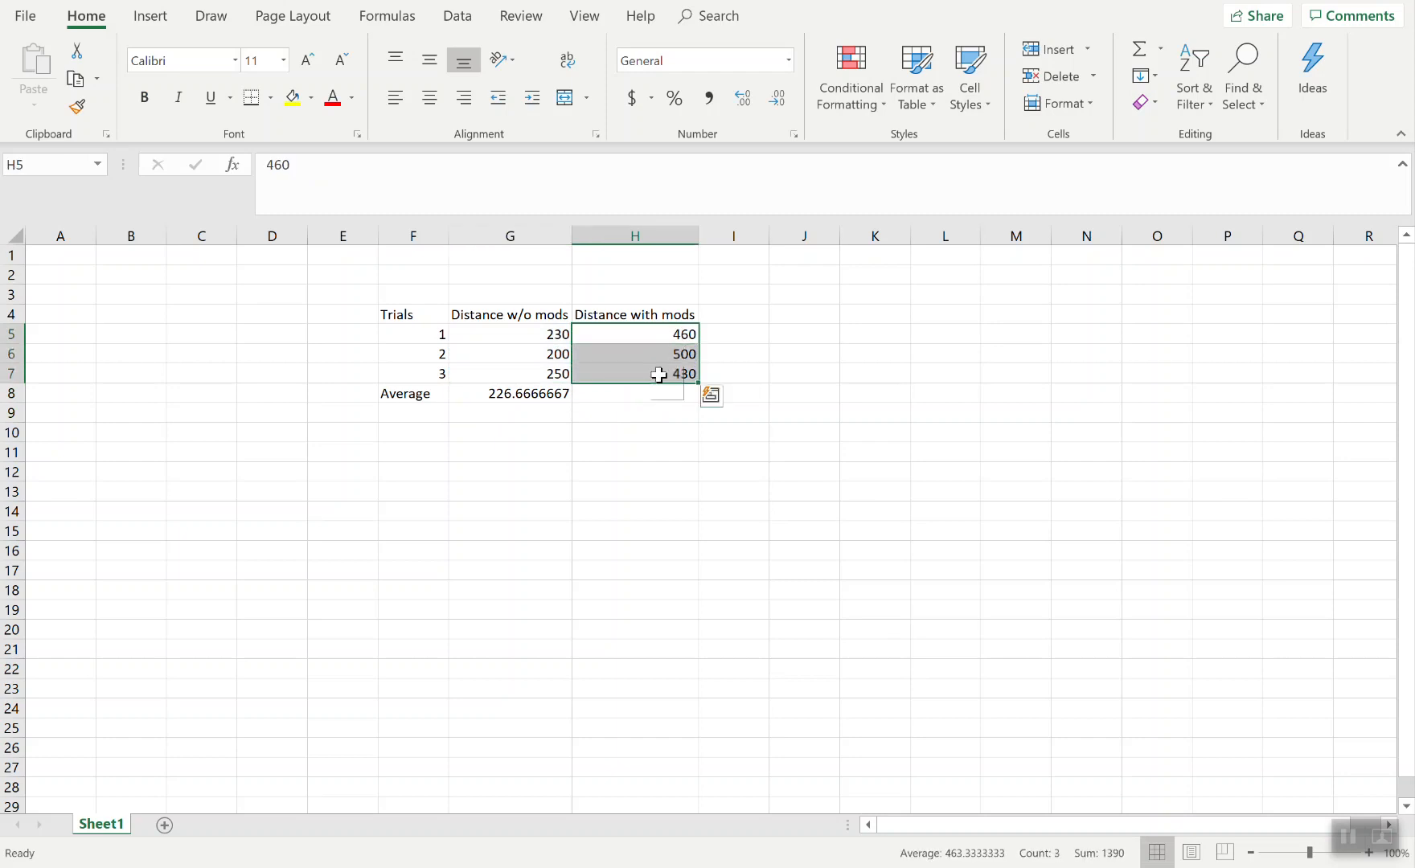
left_click(645, 394)
left_click(556, 390)
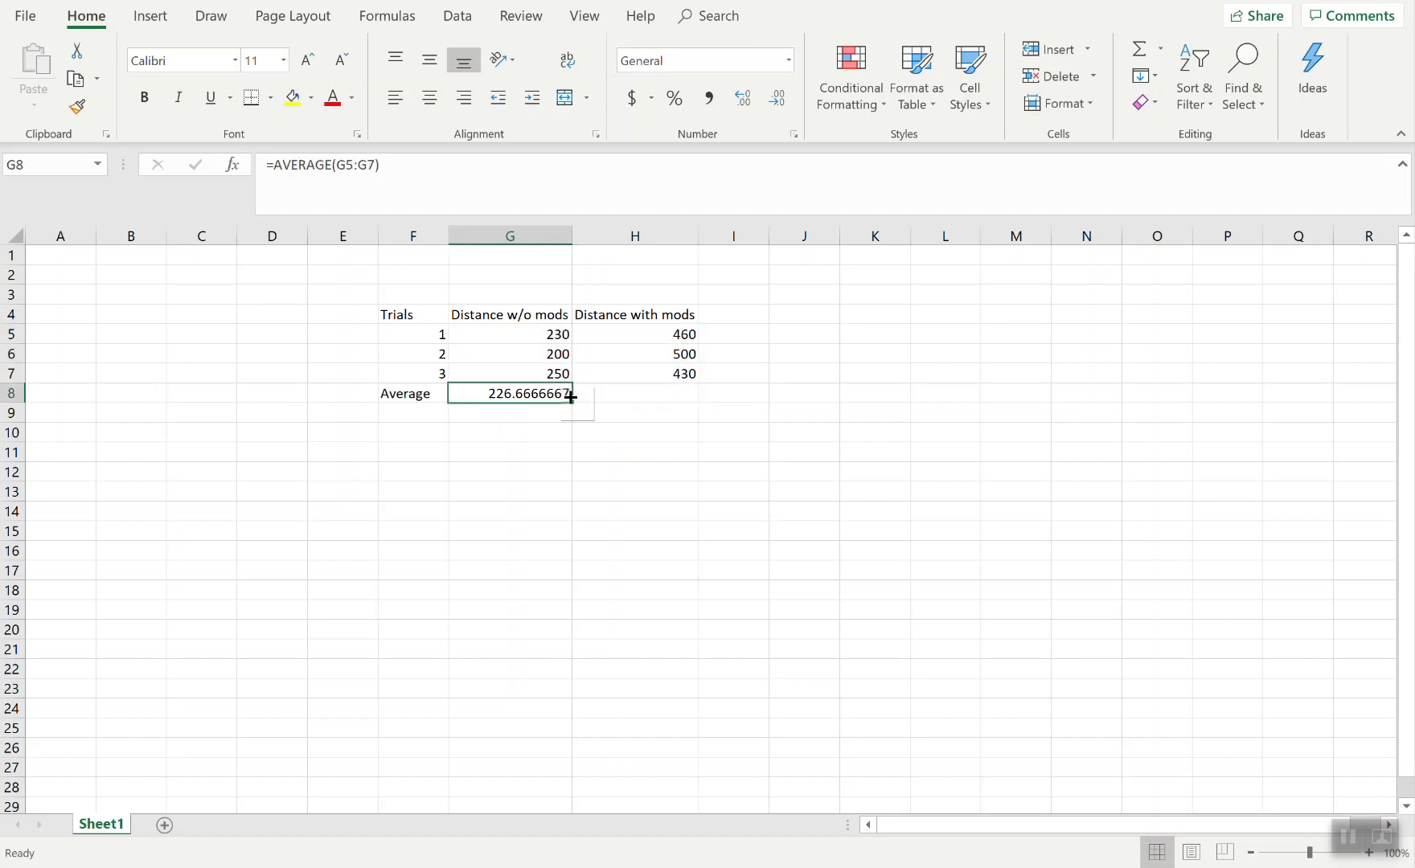
left_click_drag(571, 404, 698, 402)
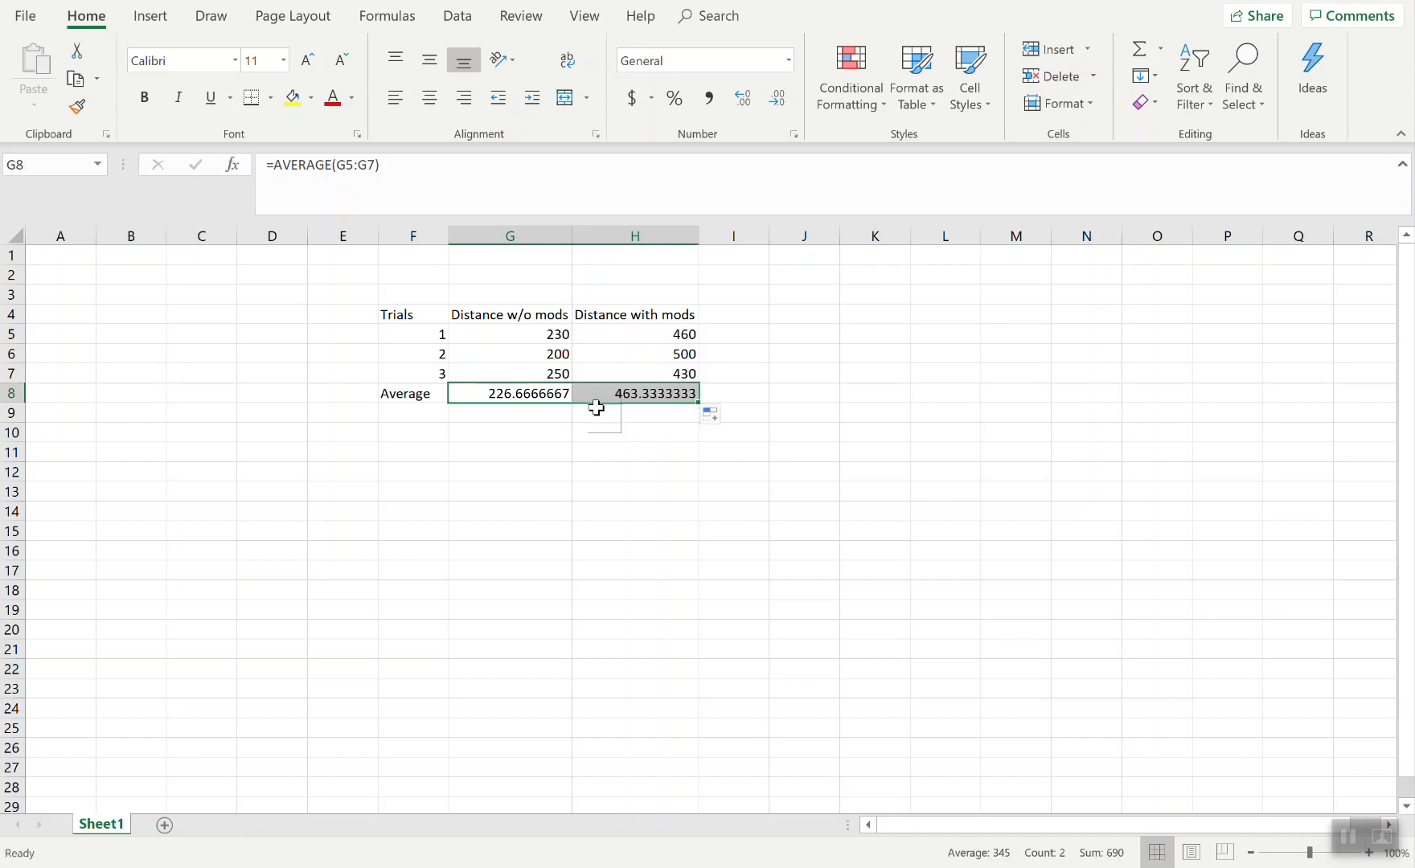
- Format the averages in G8:H8 as Number with 2 decimal places
left_click(523, 413)
left_click_drag(527, 393, 668, 391)
right_click(668, 392)
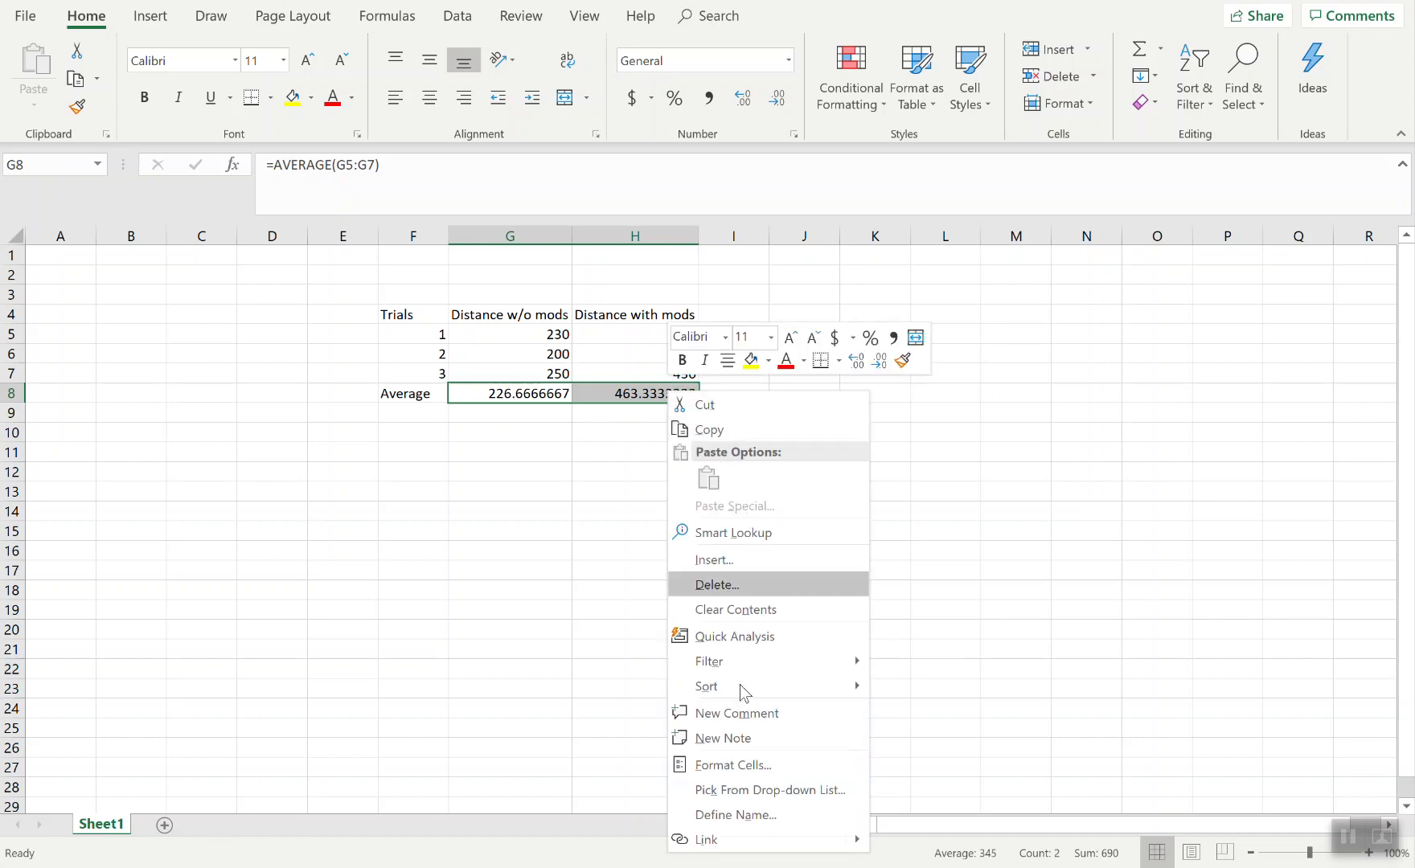
left_click(738, 764)
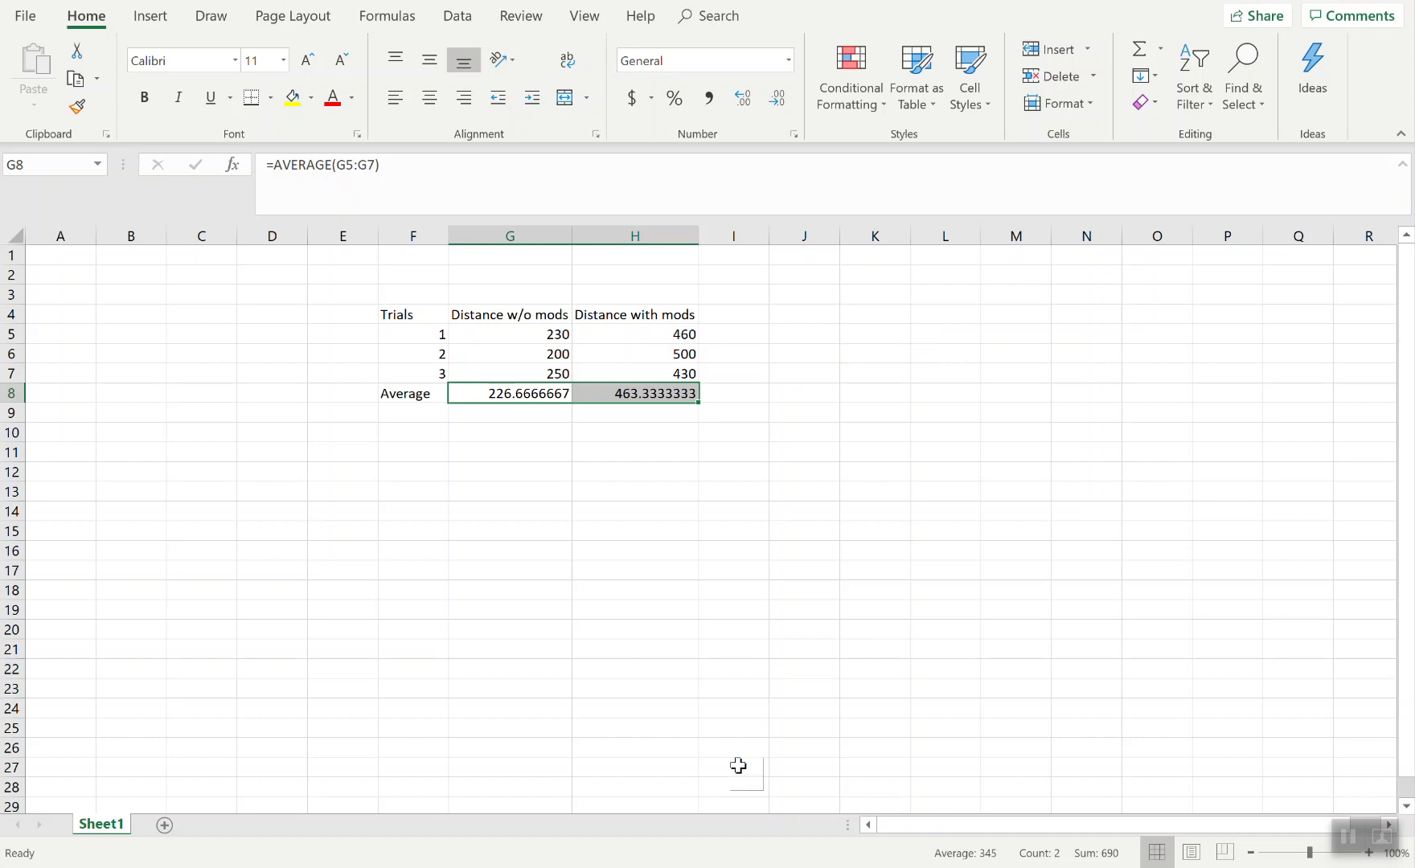
left_click(563, 411)
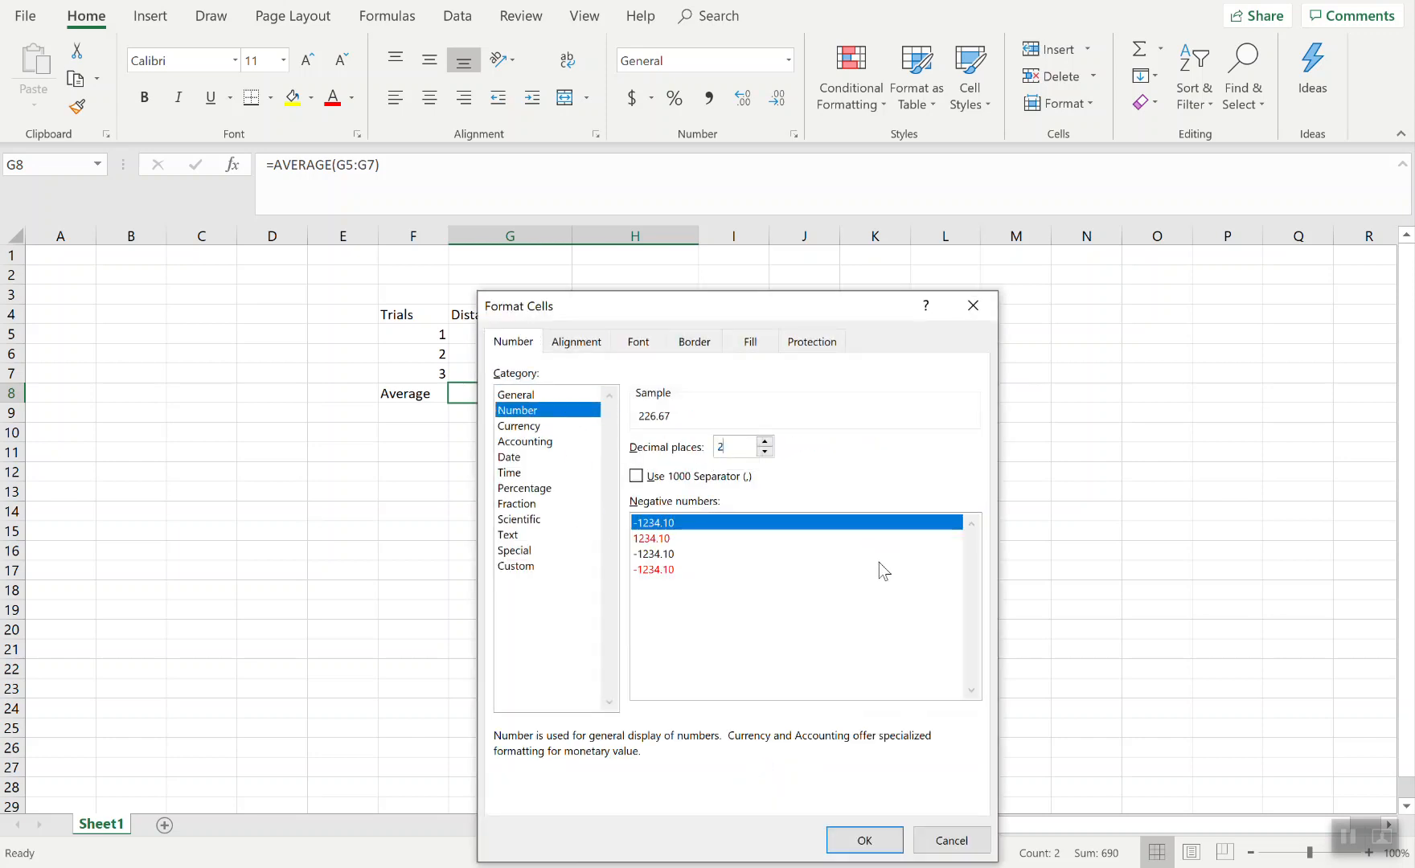
left_click(864, 841)
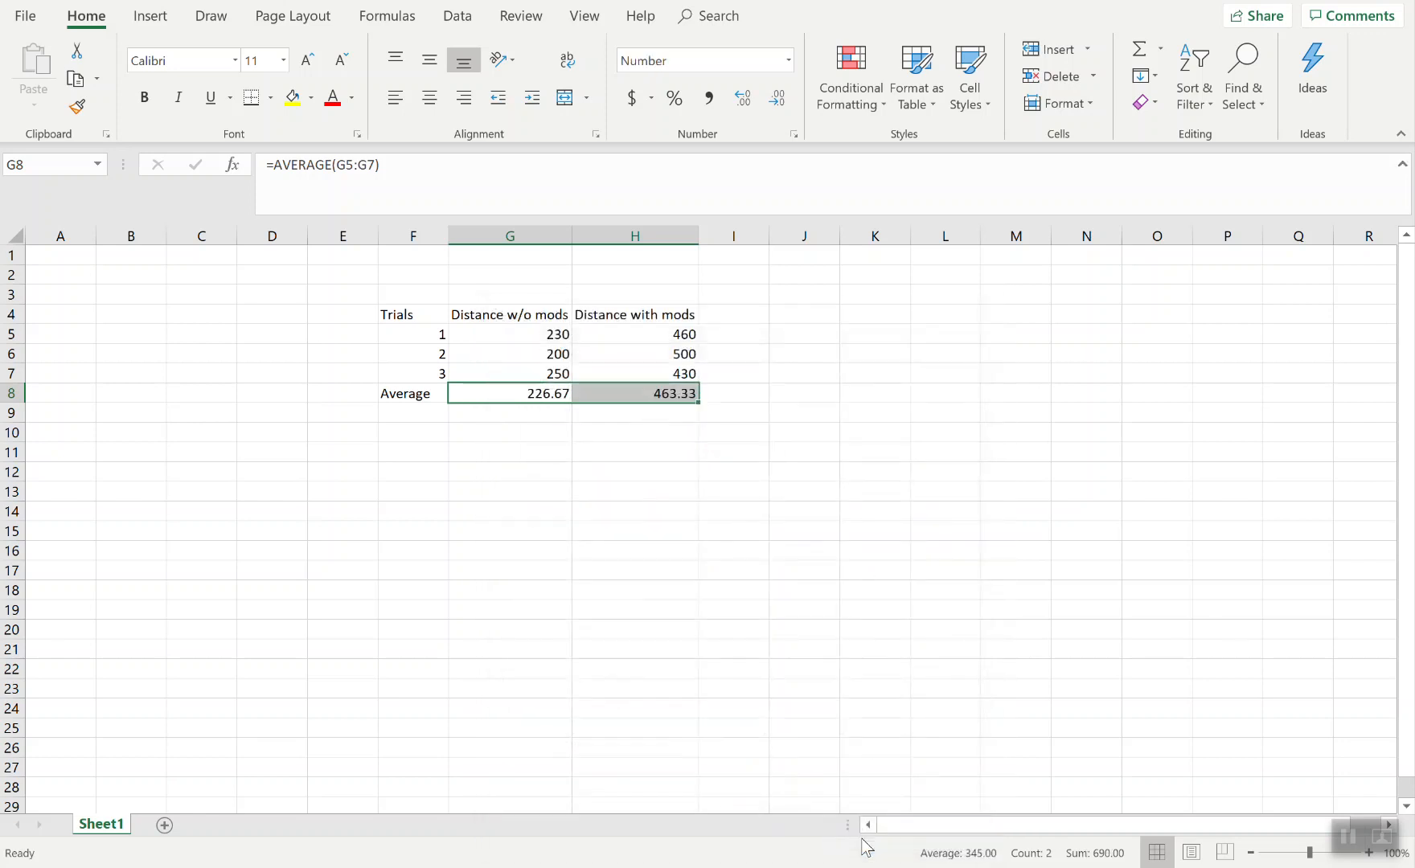
left_click(666, 528)
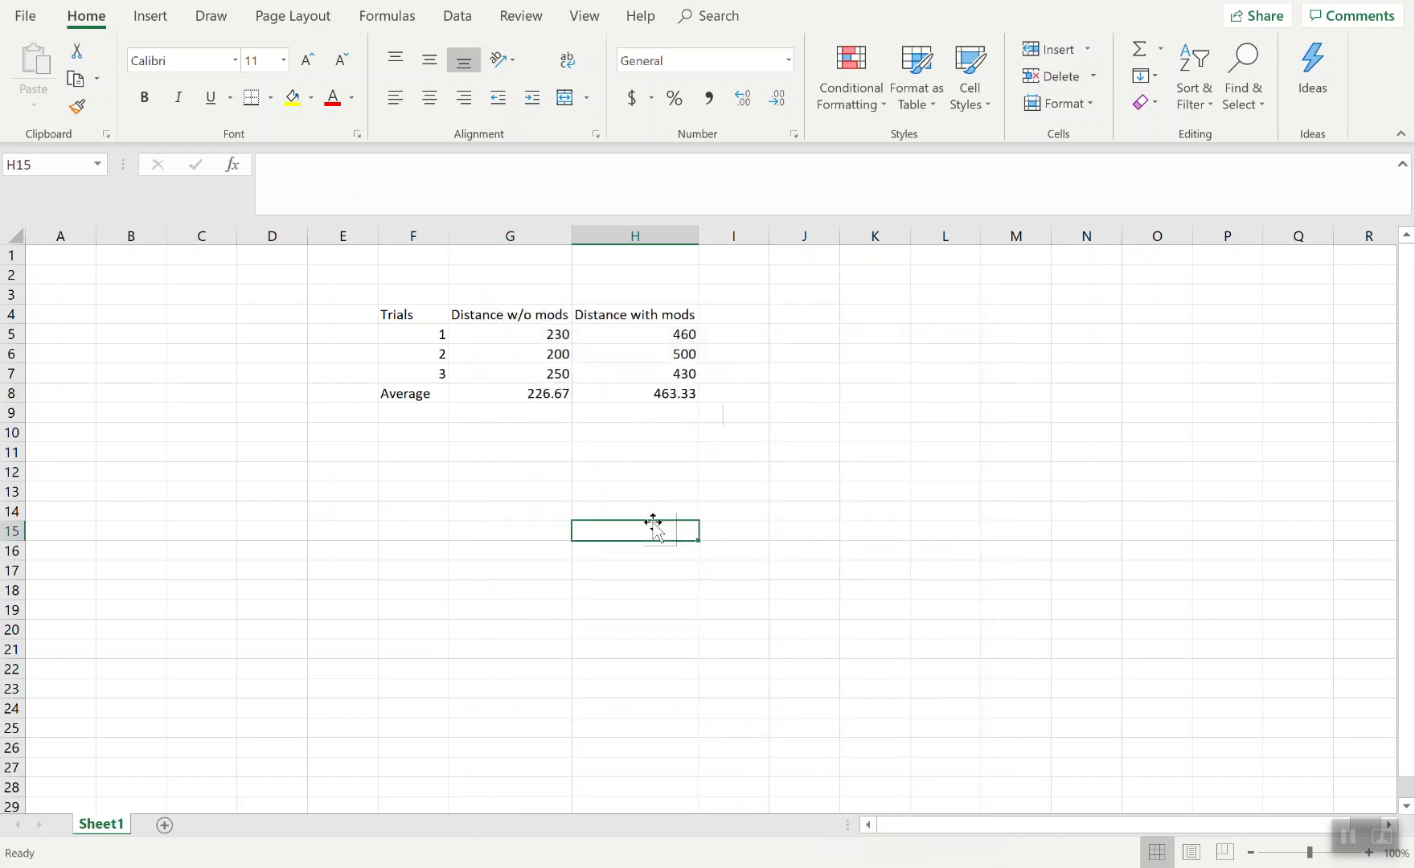
left_click(525, 319)
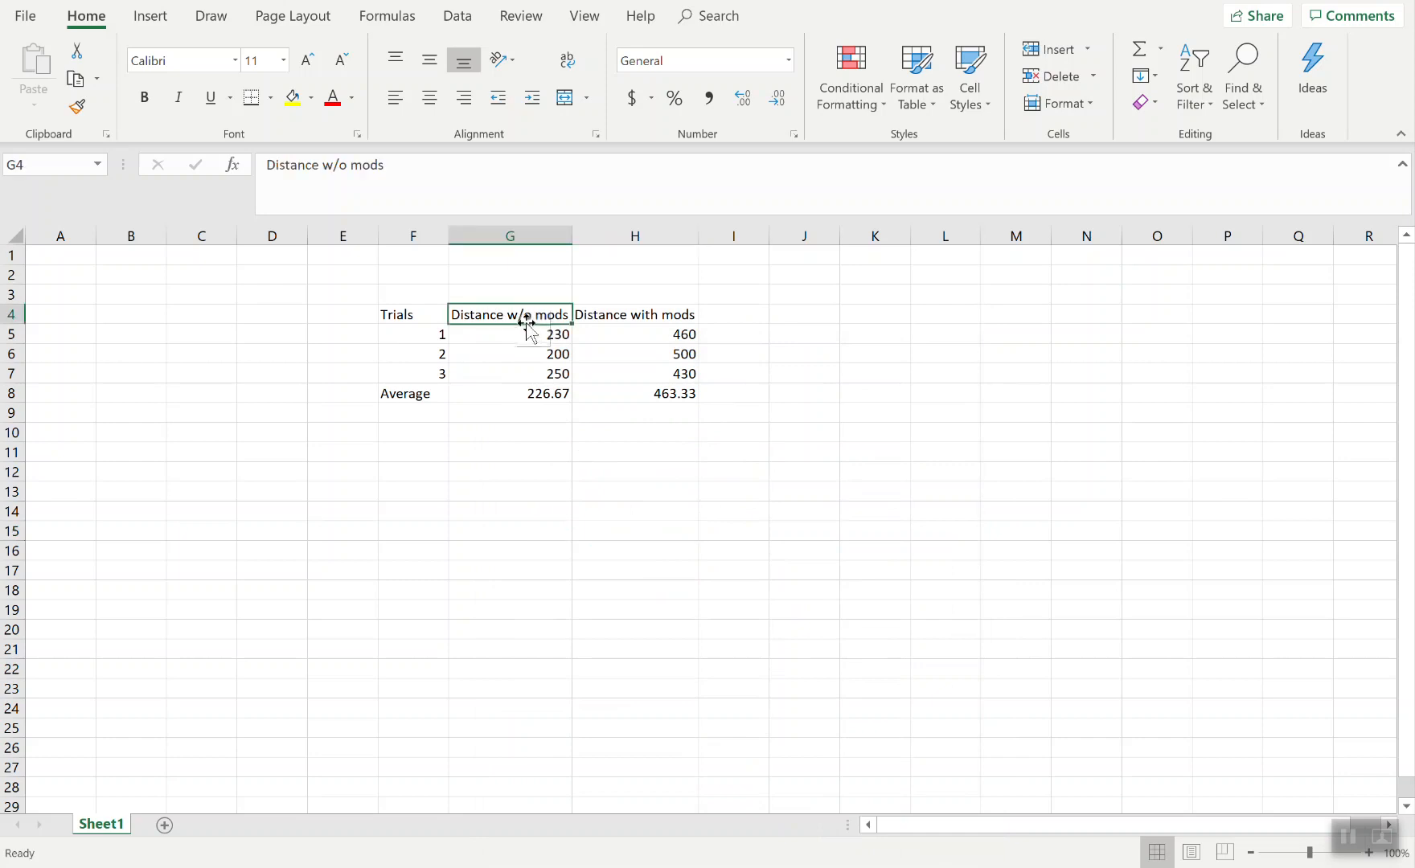
left_click(525, 398)
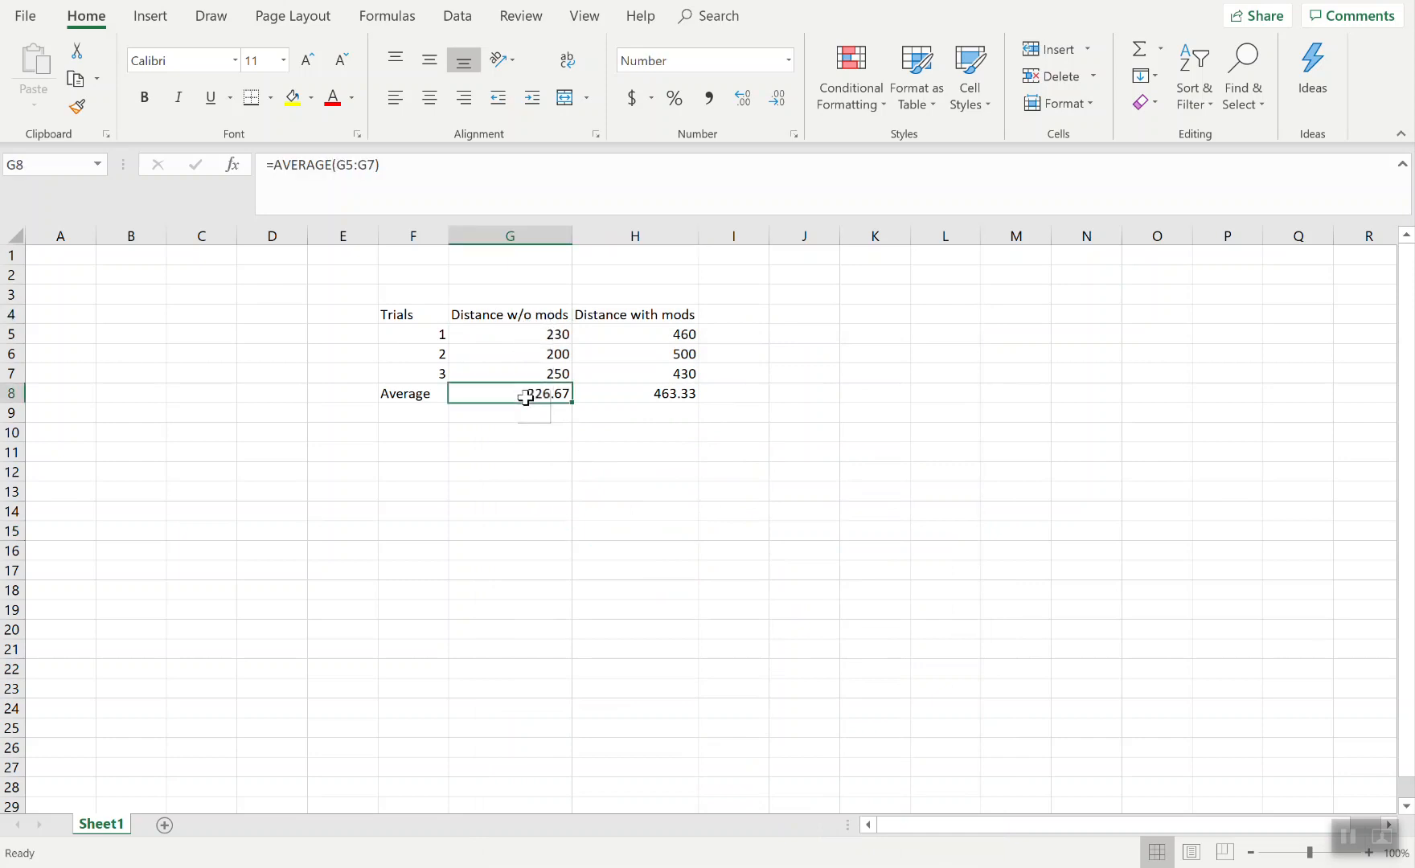
left_click(632, 311)
left_click(610, 395)
- Replace the column header in G4 with "Before mods"
left_click(554, 315)
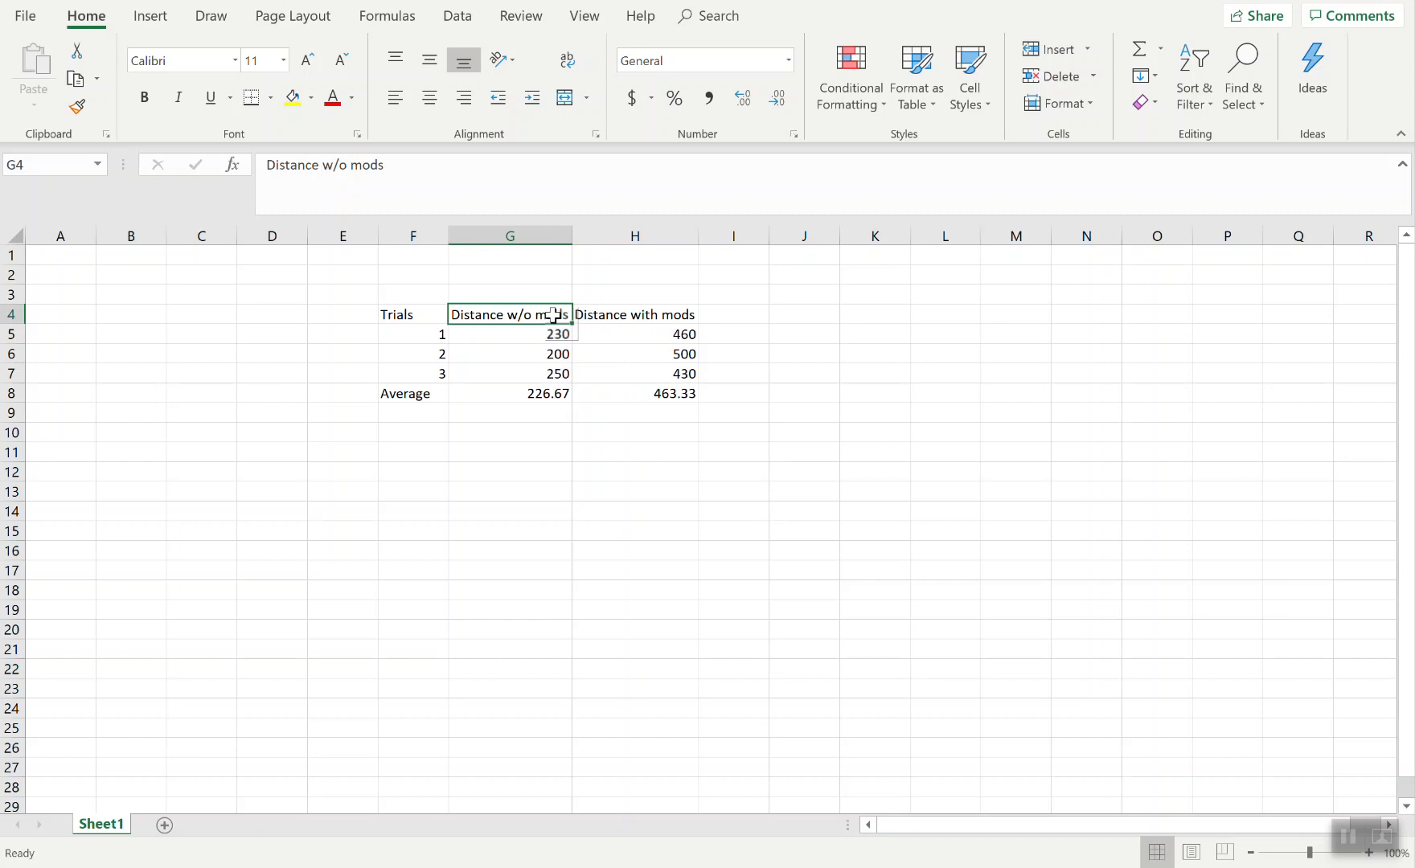
double_click(532, 314)
double_click(531, 315)
left_click(518, 314)
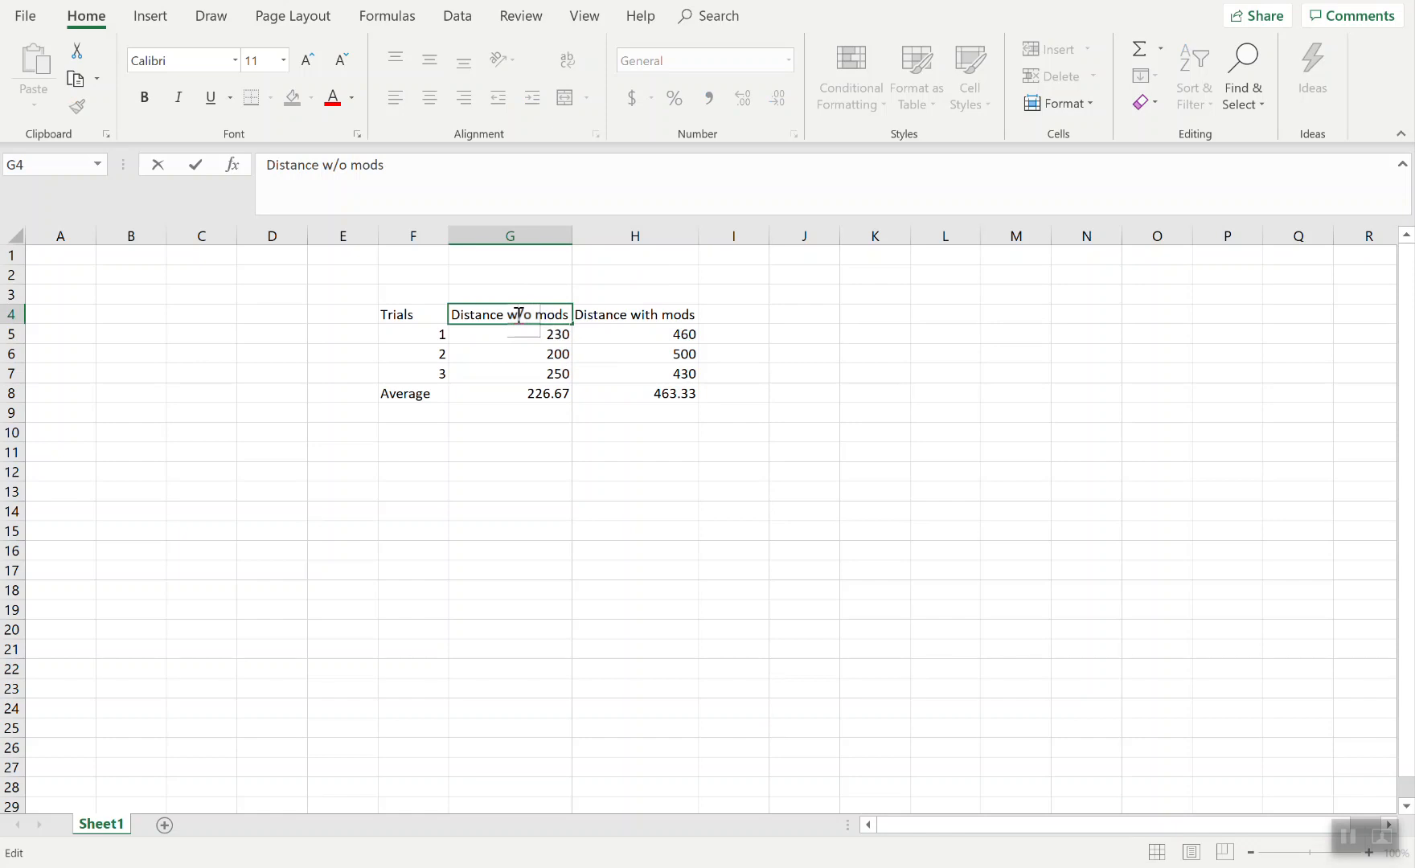
triple_click(518, 315)
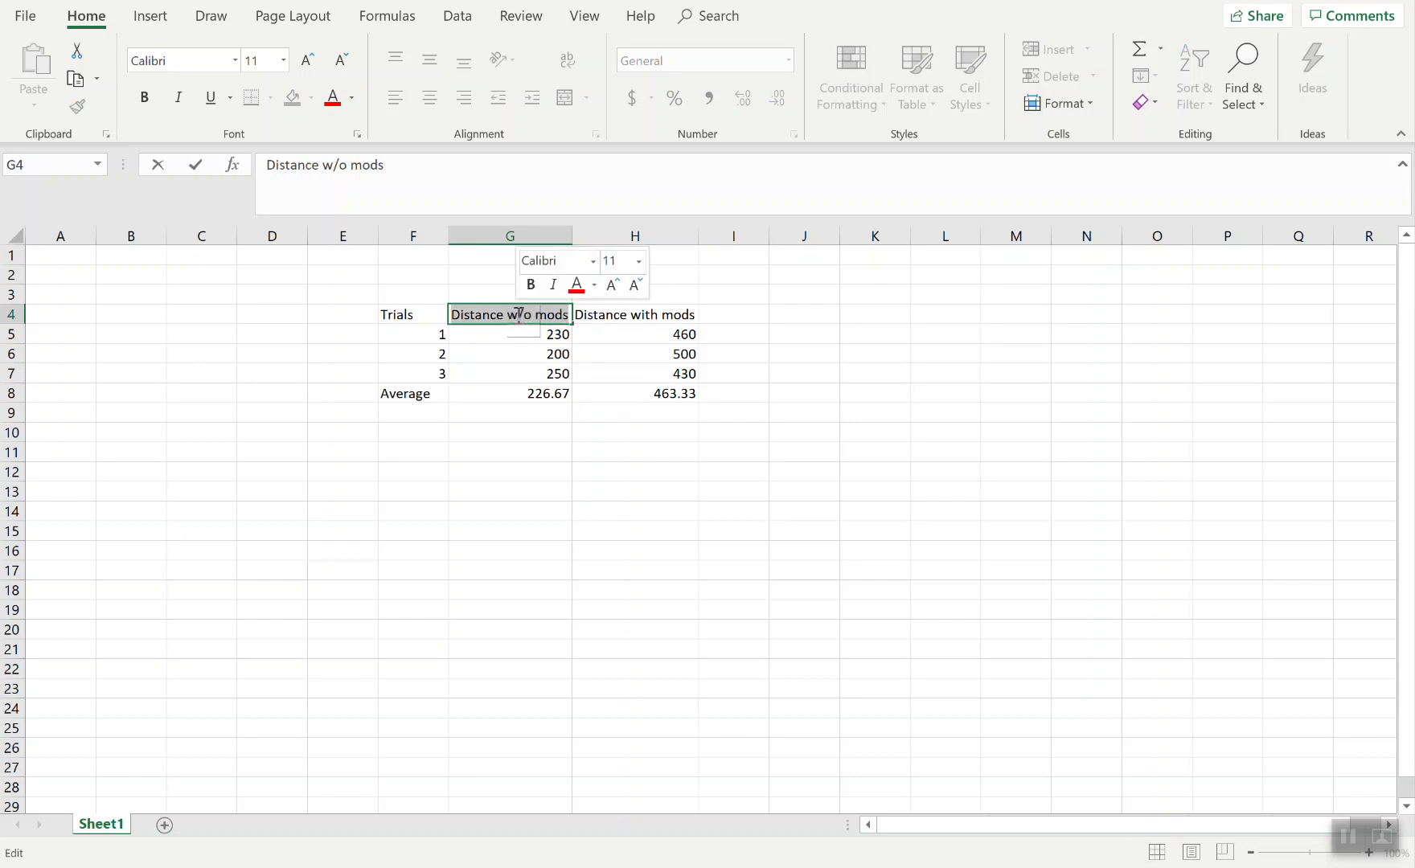
type("Before mods")
- Replace the column header in H4 with "After mods"
left_click(626, 311)
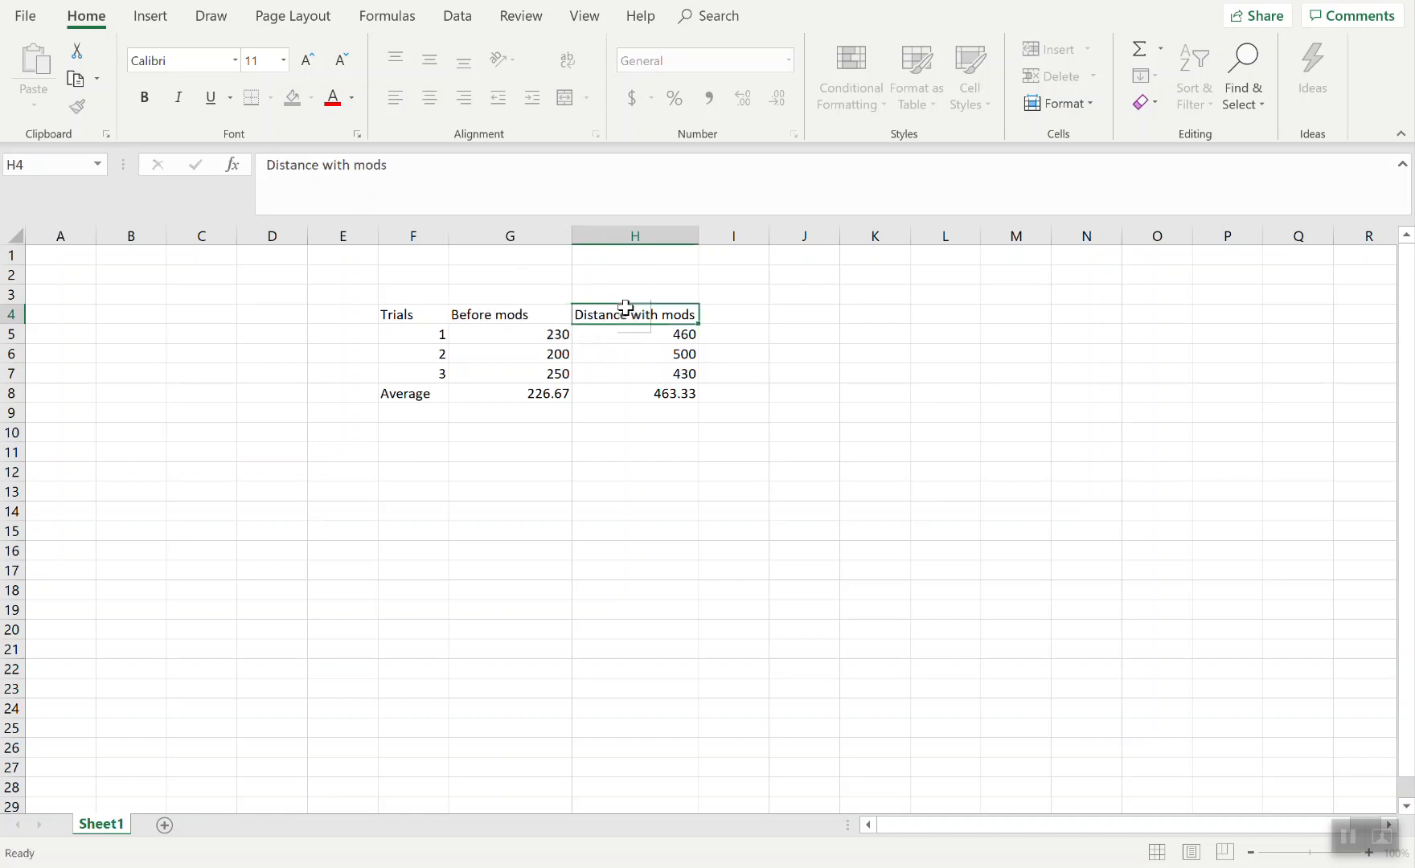
double_click(620, 315)
triple_click(619, 314)
type("After")
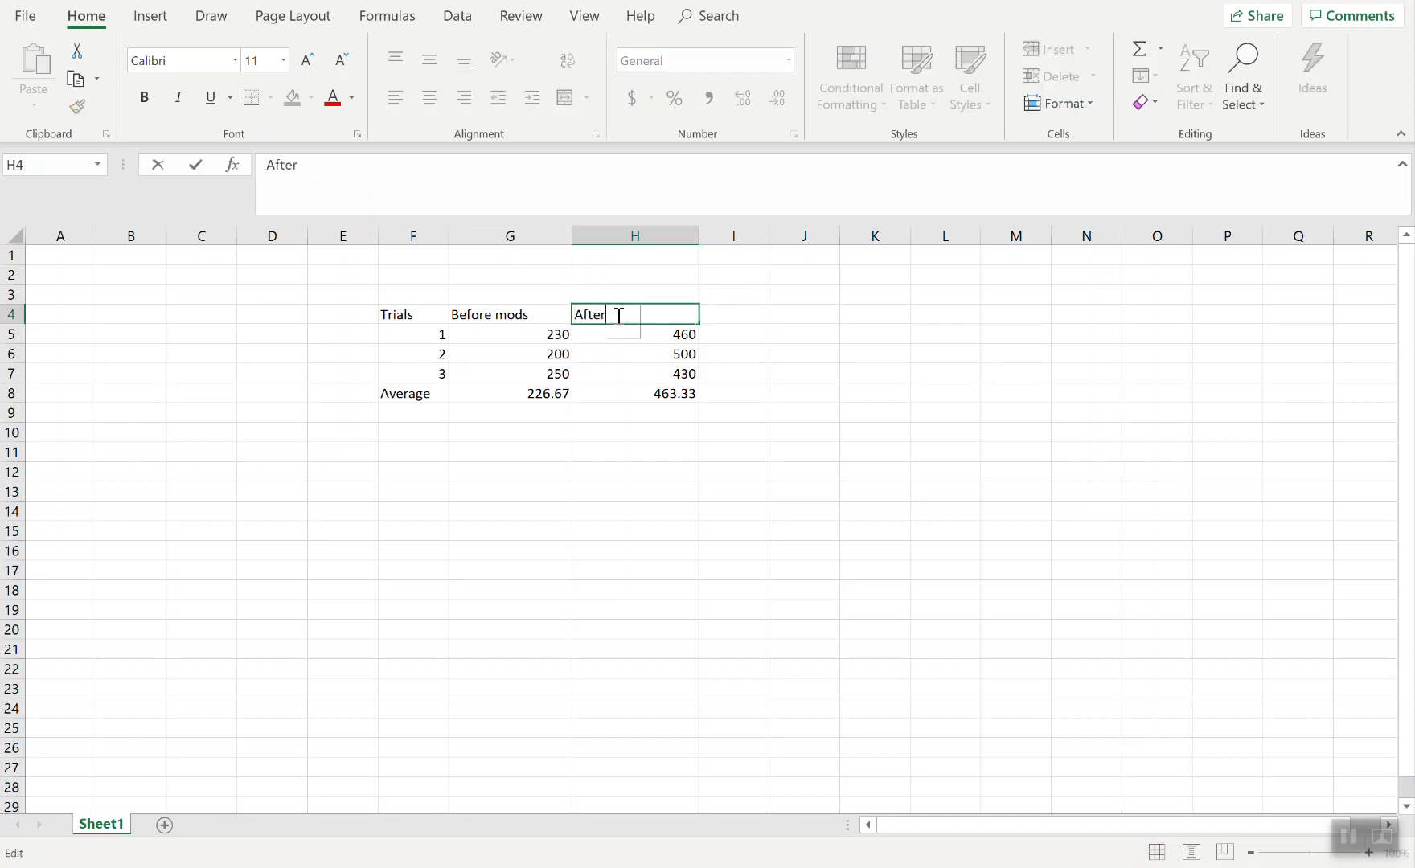
type(" mods")
key("Return")
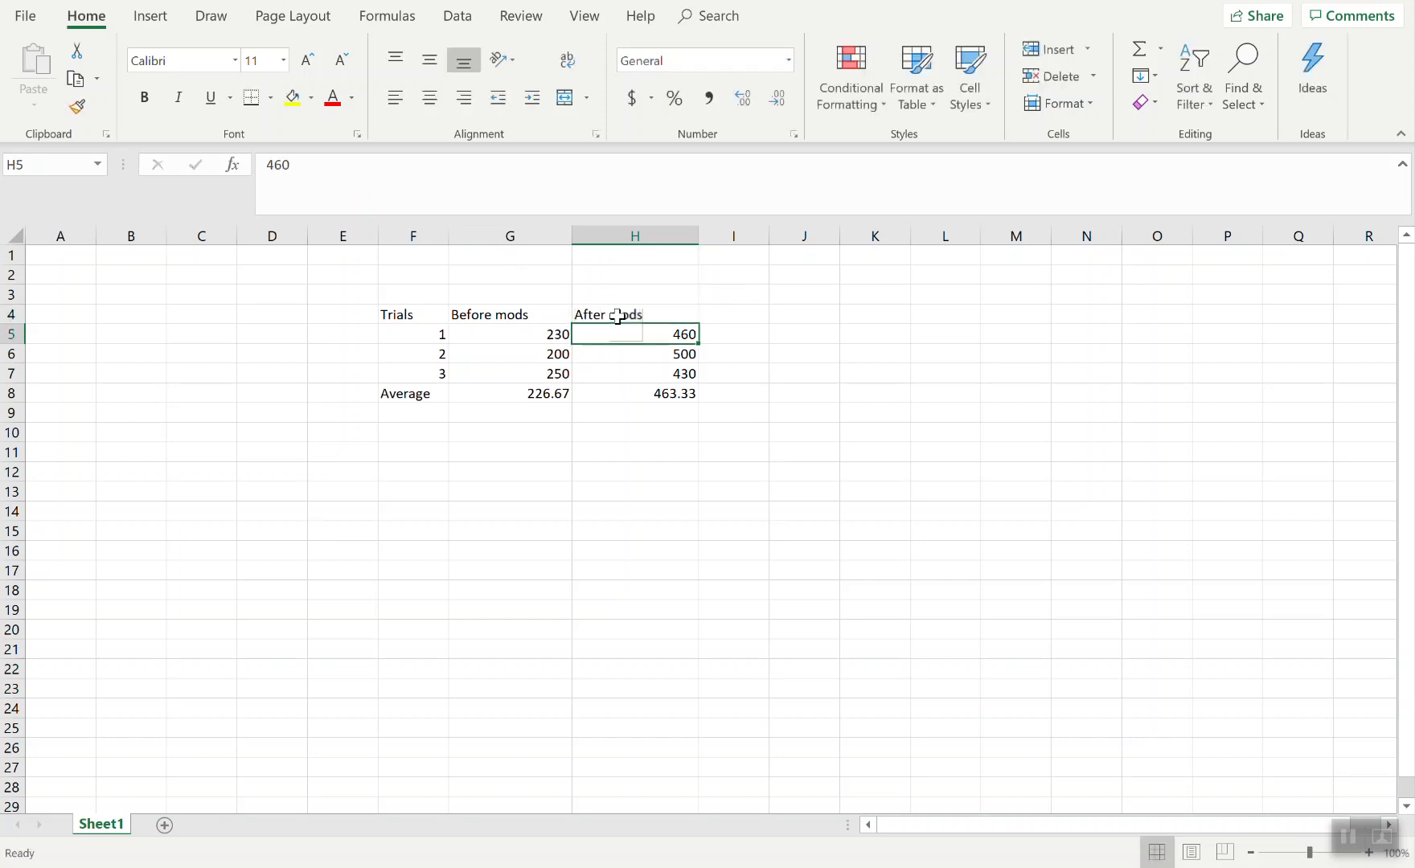
- Insert a 2-D clustered column chart from the headers in G4 and H4 and the averages in G8 and H8
left_click(554, 313)
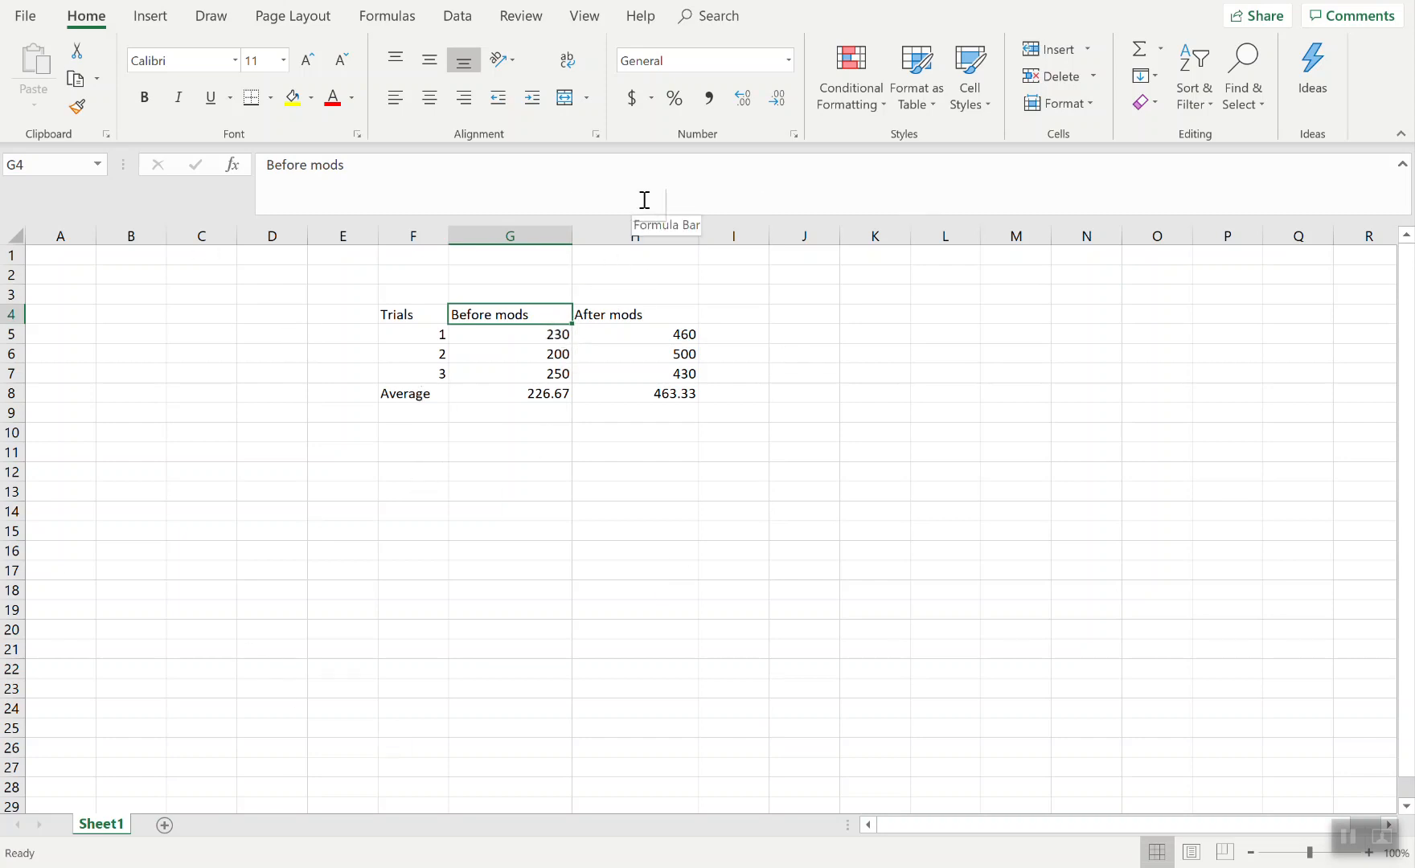
left_click(524, 392, "ctrl")
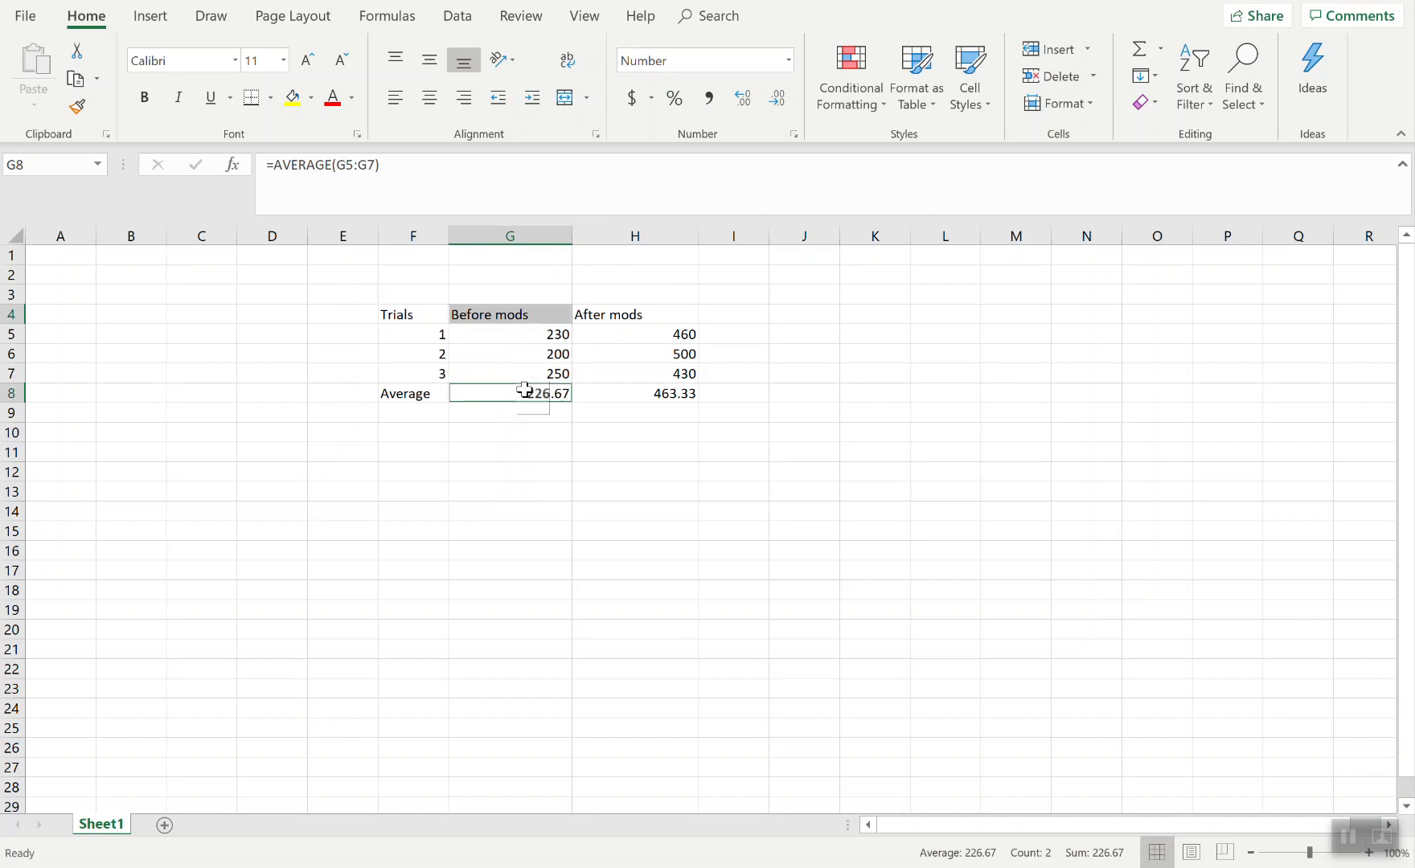
left_click(659, 311, "ctrl")
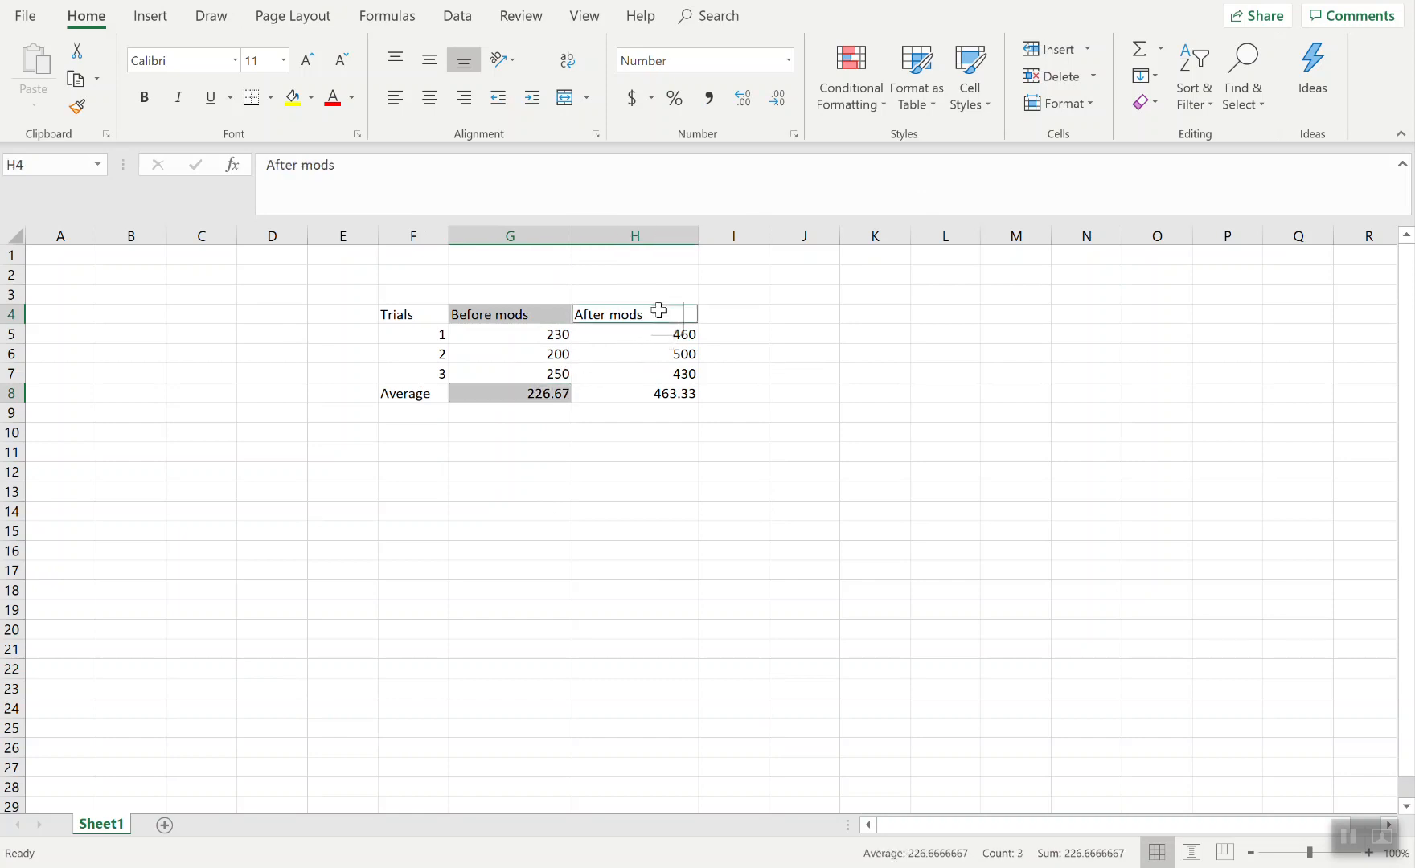
left_click(635, 395, "ctrl")
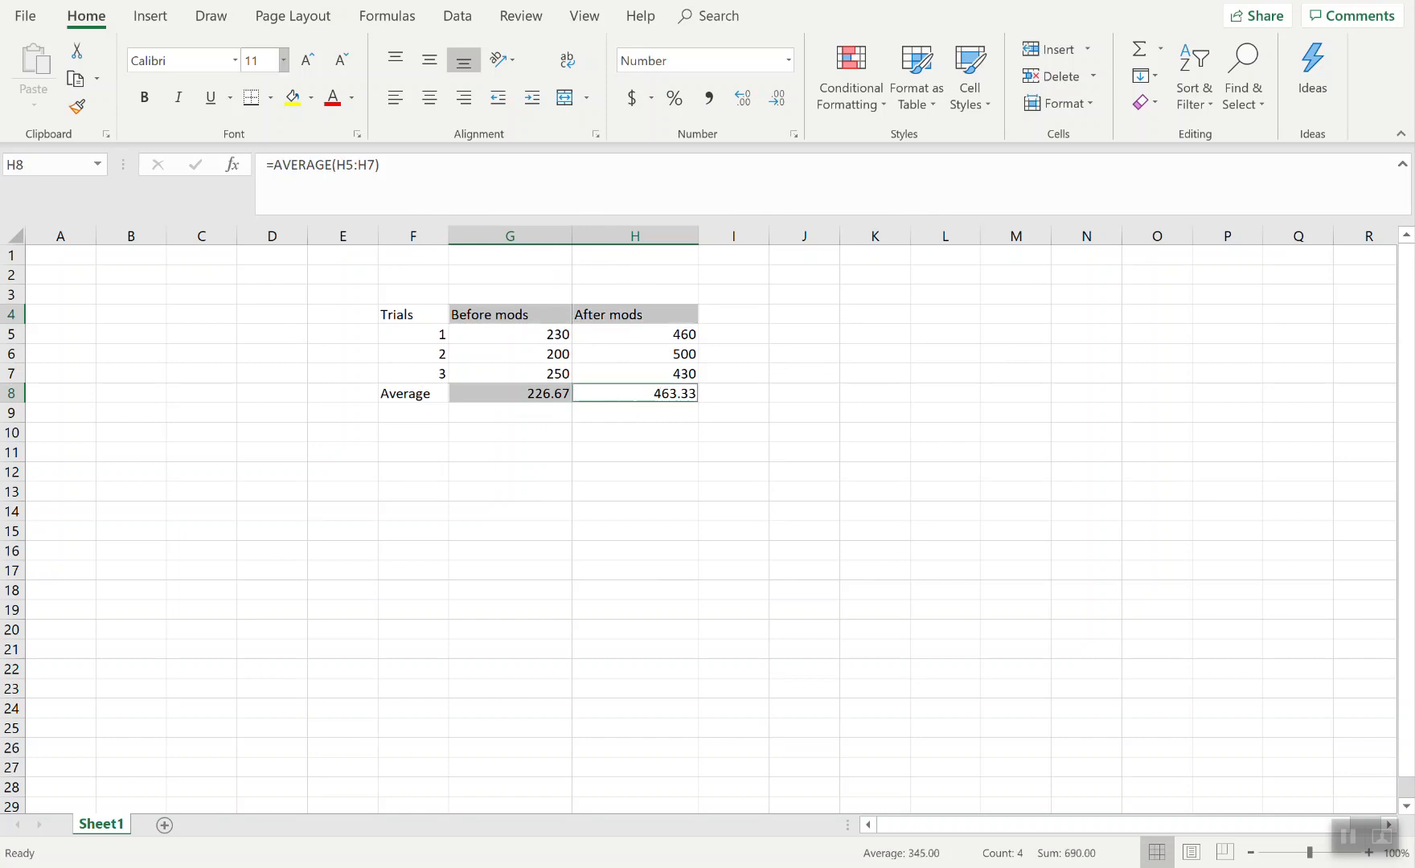
left_click(147, 18)
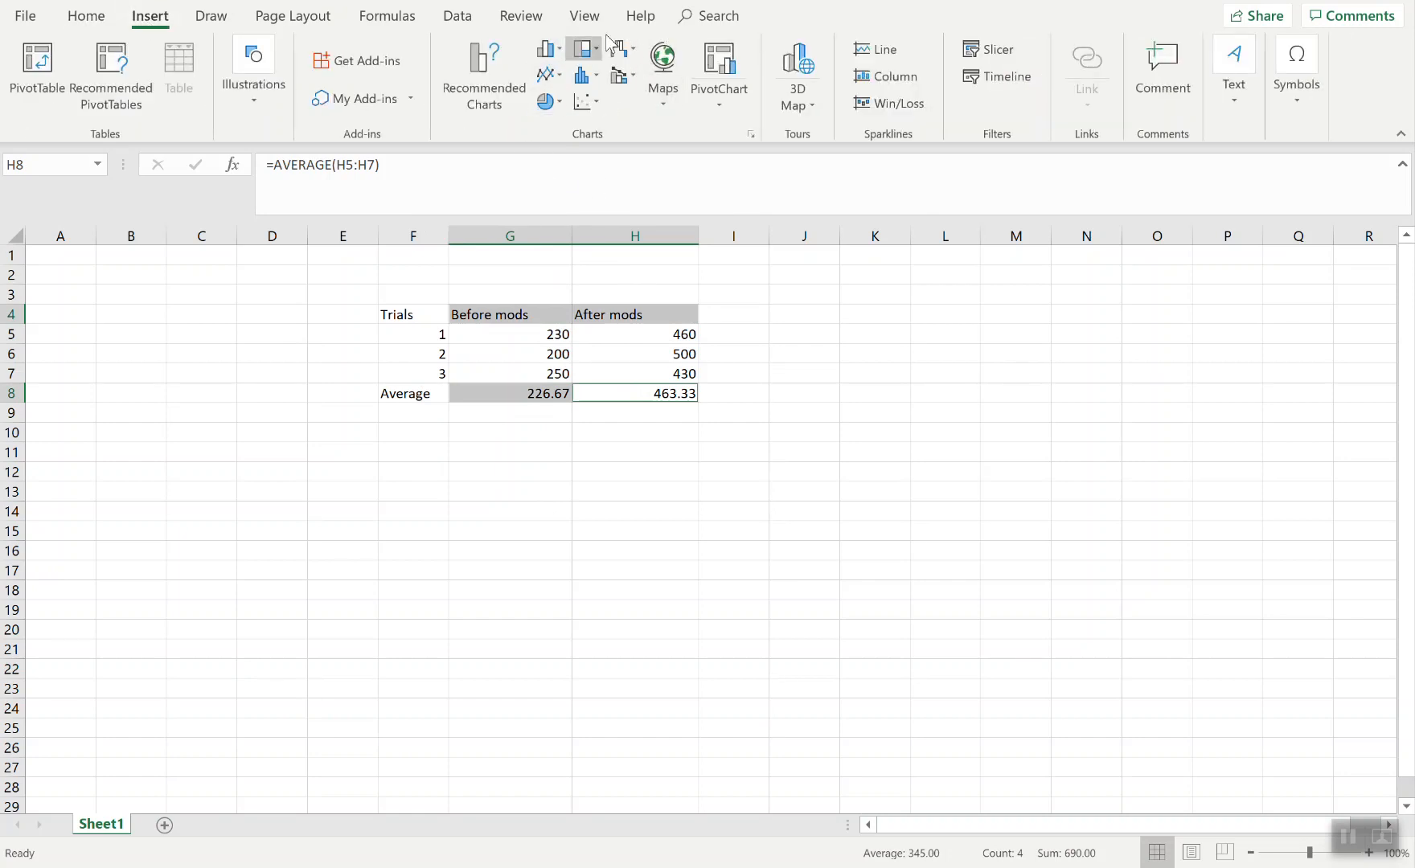
left_click(548, 53)
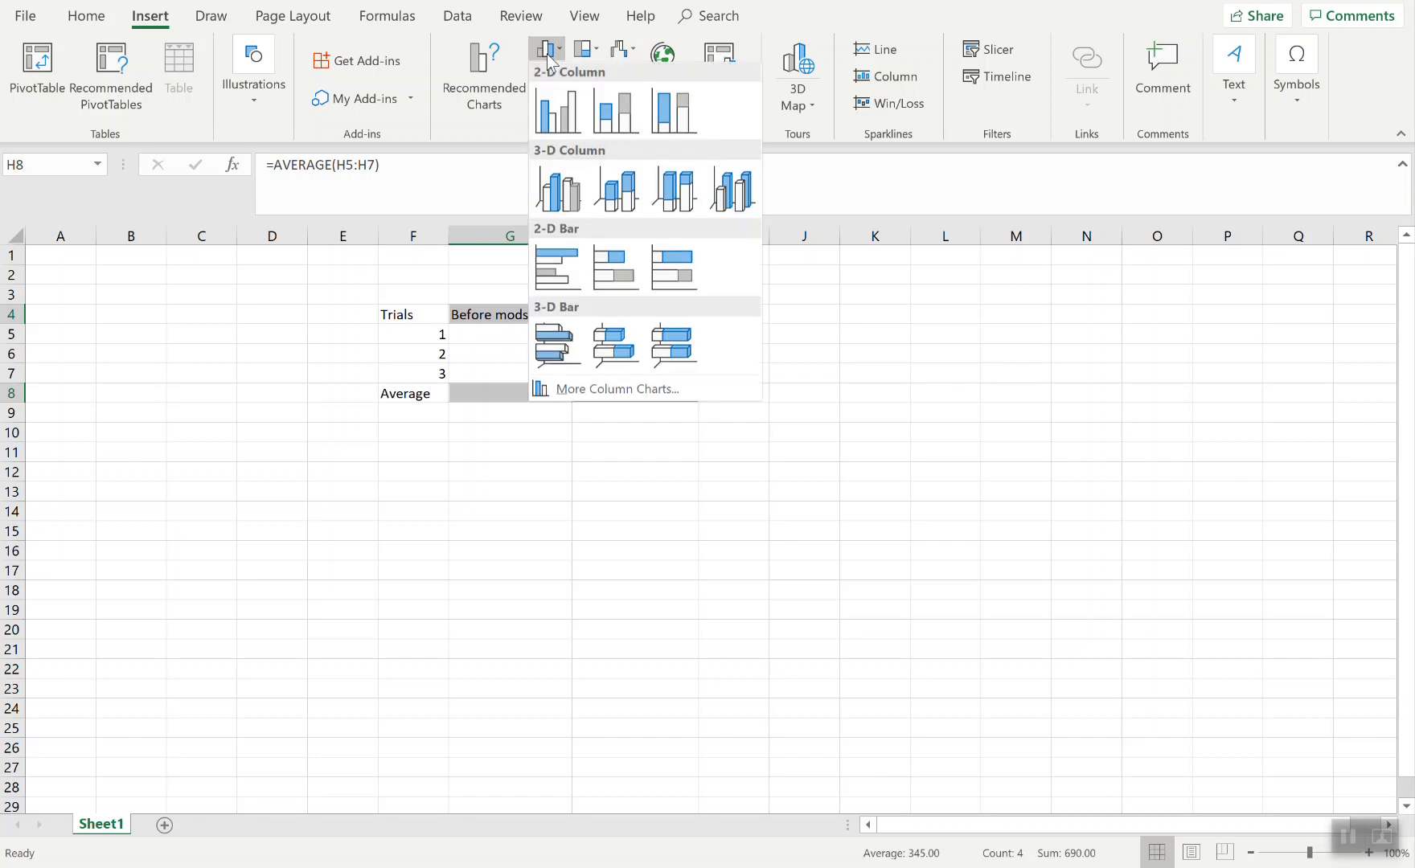
left_click(553, 109)
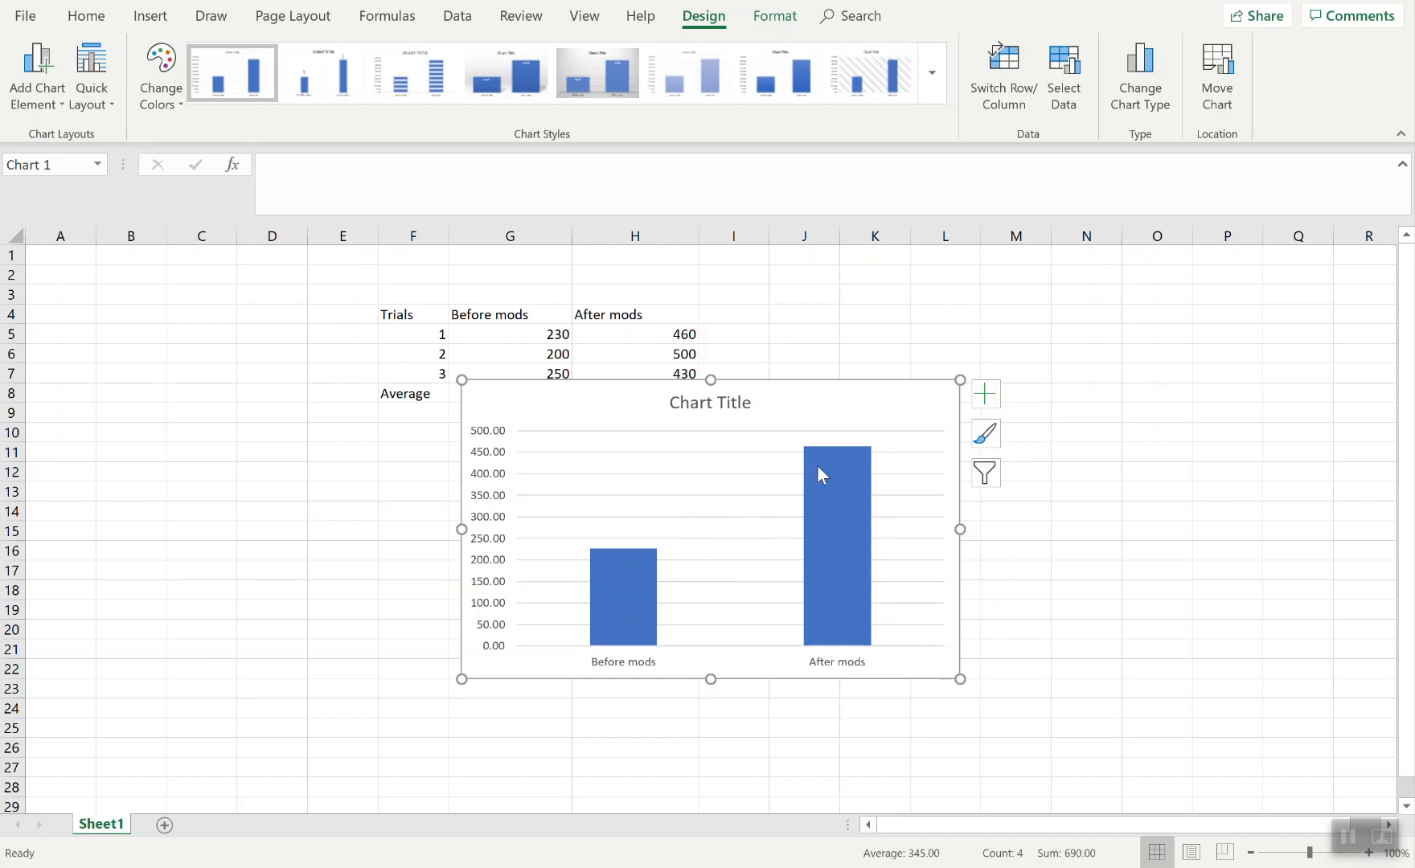
- Add axis titles to the column chart
mouse_move(818, 464)
left_click(746, 402)
left_click(988, 400)
left_click(1024, 452)
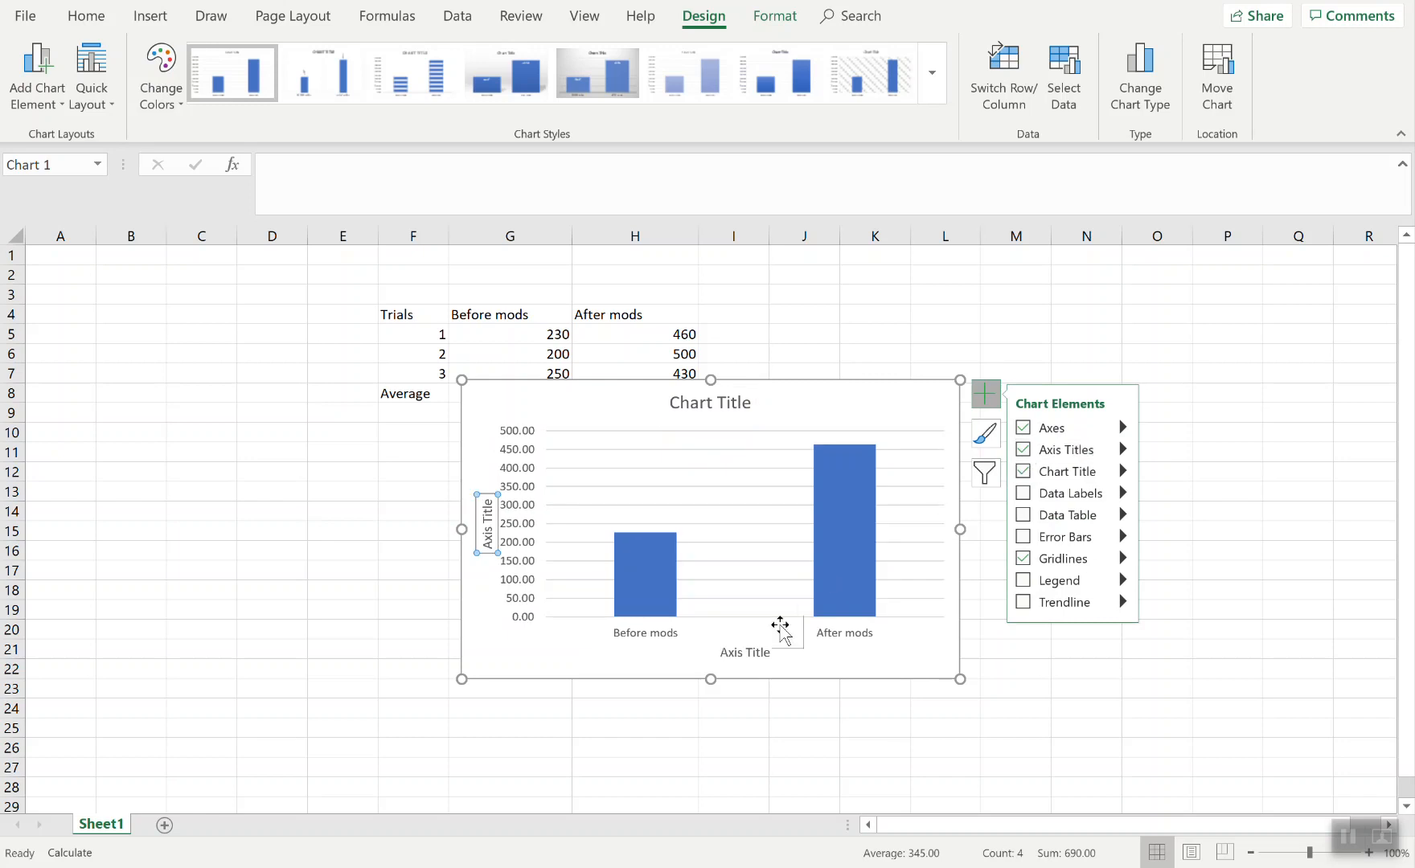
- Replace the horizontal axis title with "Investigation of a"
left_click(754, 651)
double_click(756, 651)
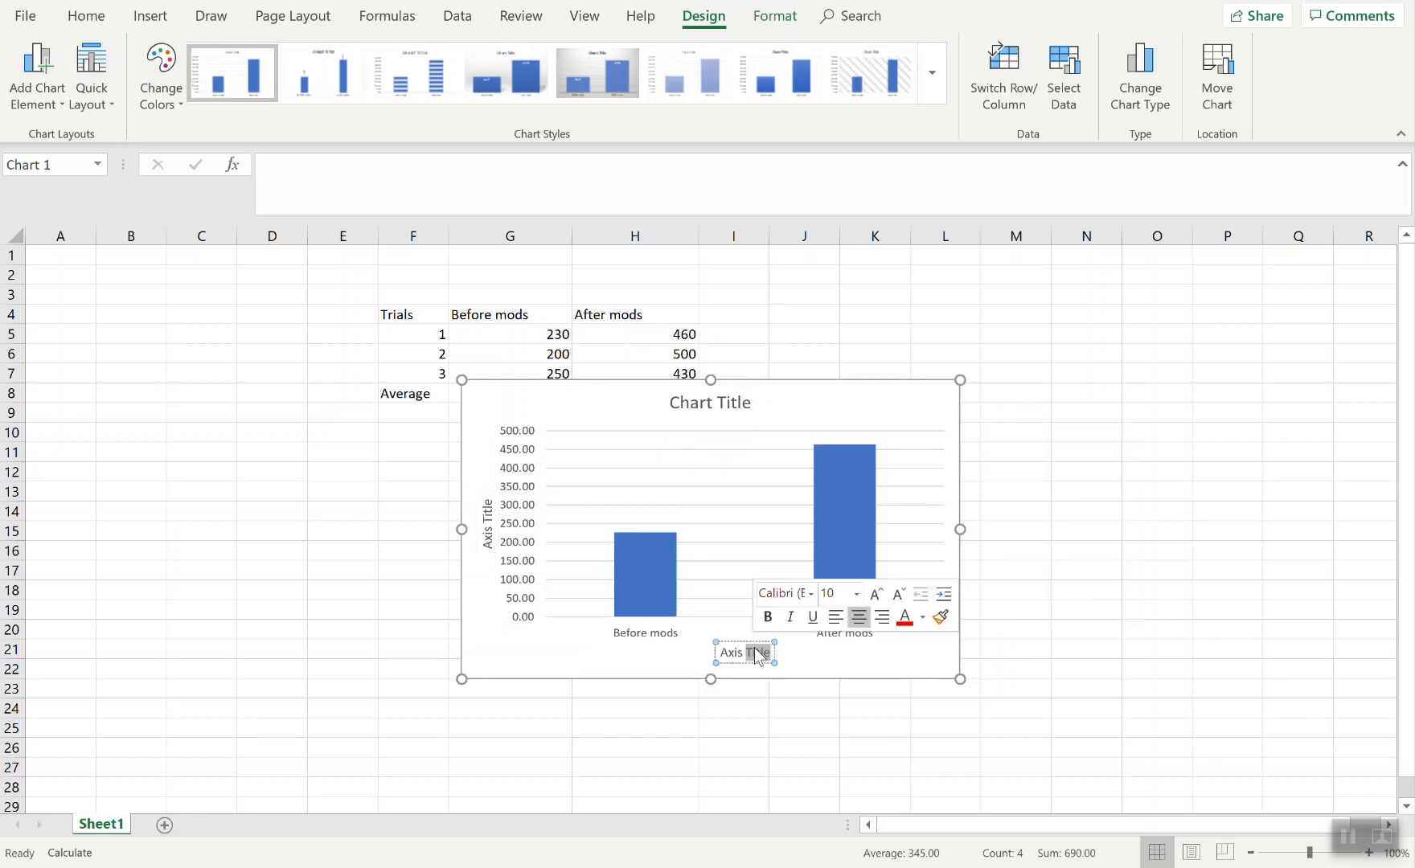
triple_click(758, 656)
key("BackSpace")
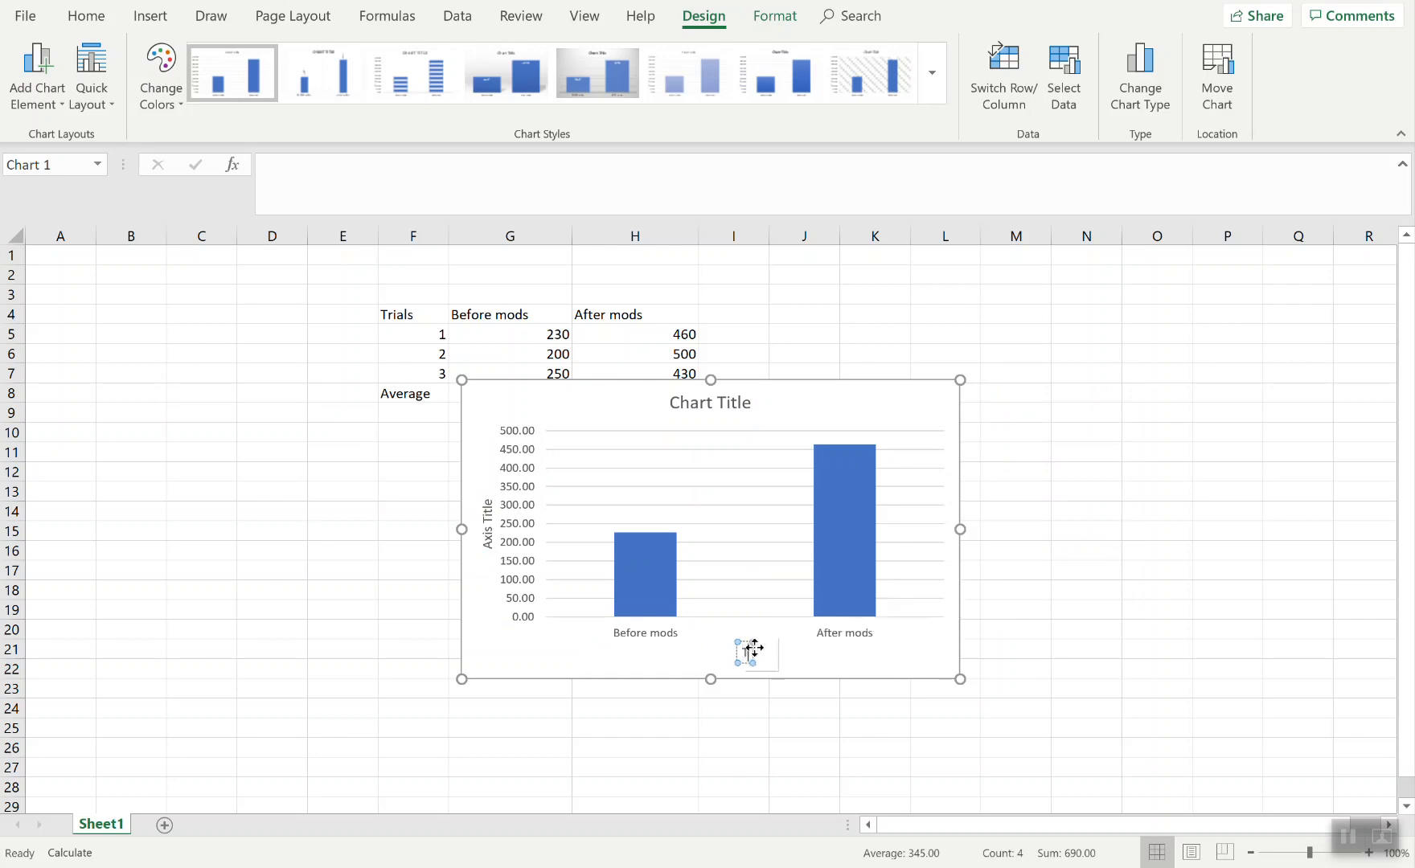
type("B")
type("nvesti")
type("gation")
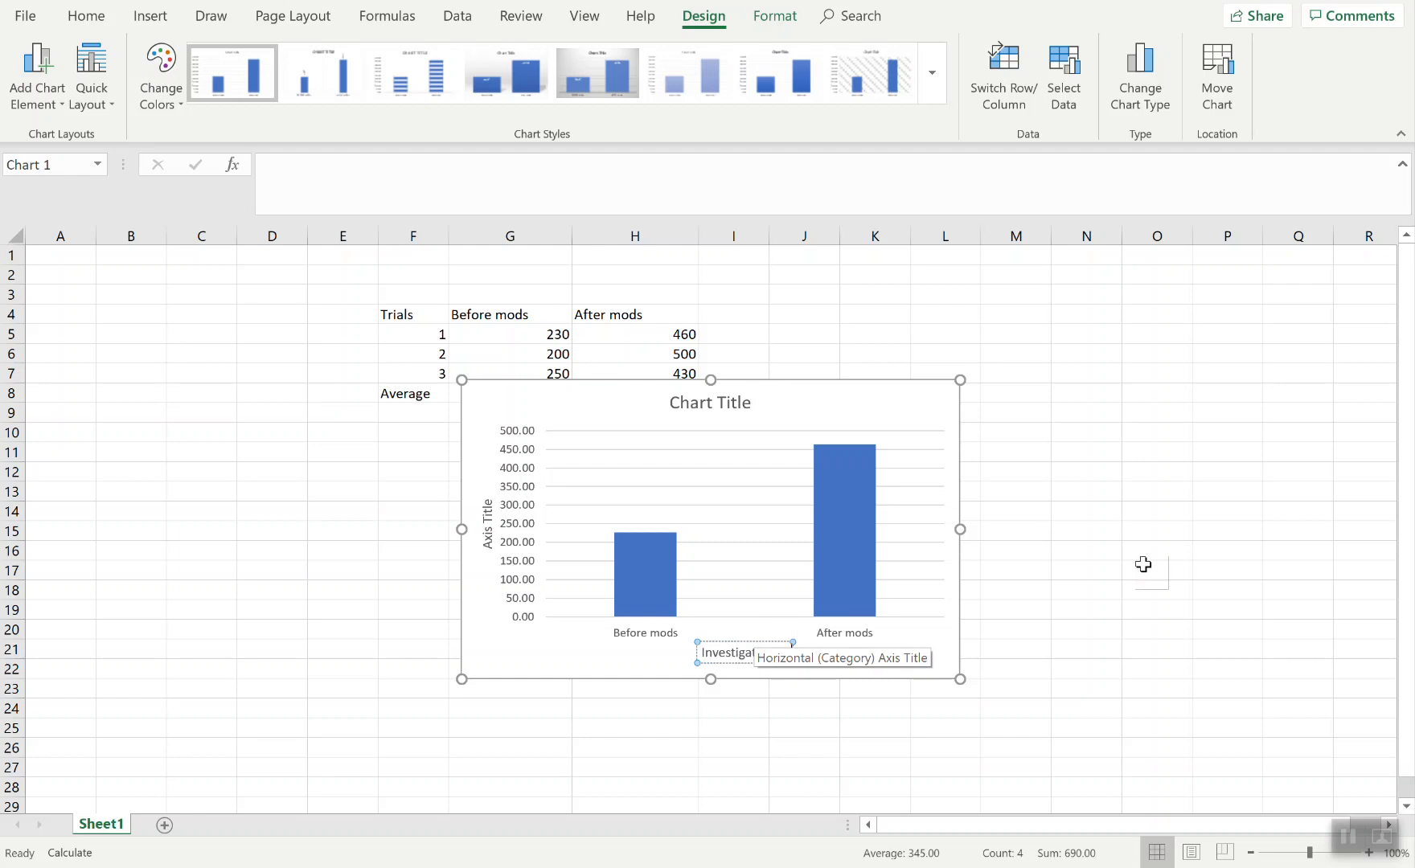
type(" of a")
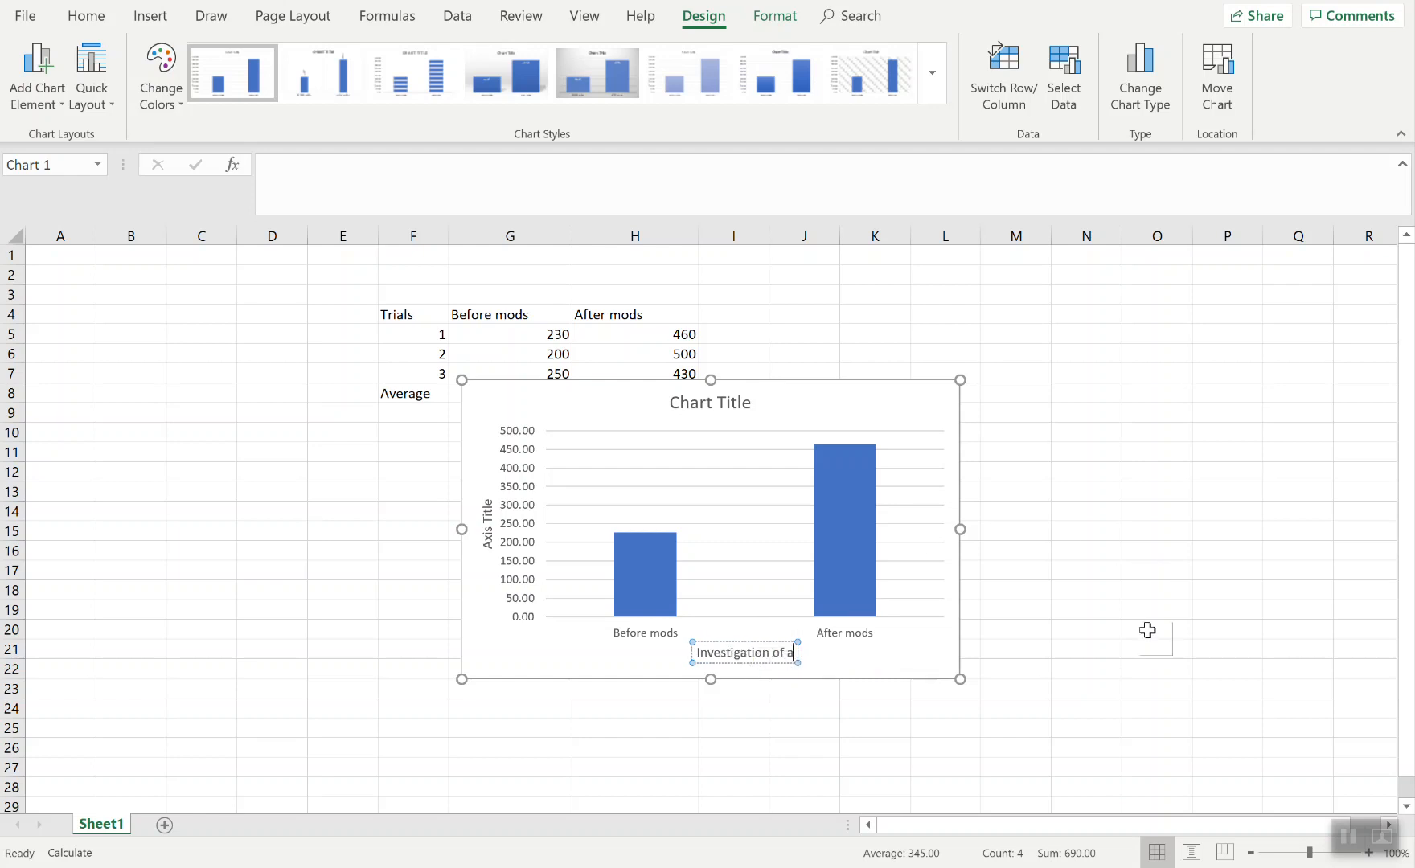
- Delete all the text of the horizontal axis title so the chart has no title on that axis
key("BackSpace")
key("BackSpace")
key("BackSpace")
key("BackSpace")
key("BackSpace")
key("BackSpace")
key("BackSpace")
key("BackSpace")
key("BackSpace")
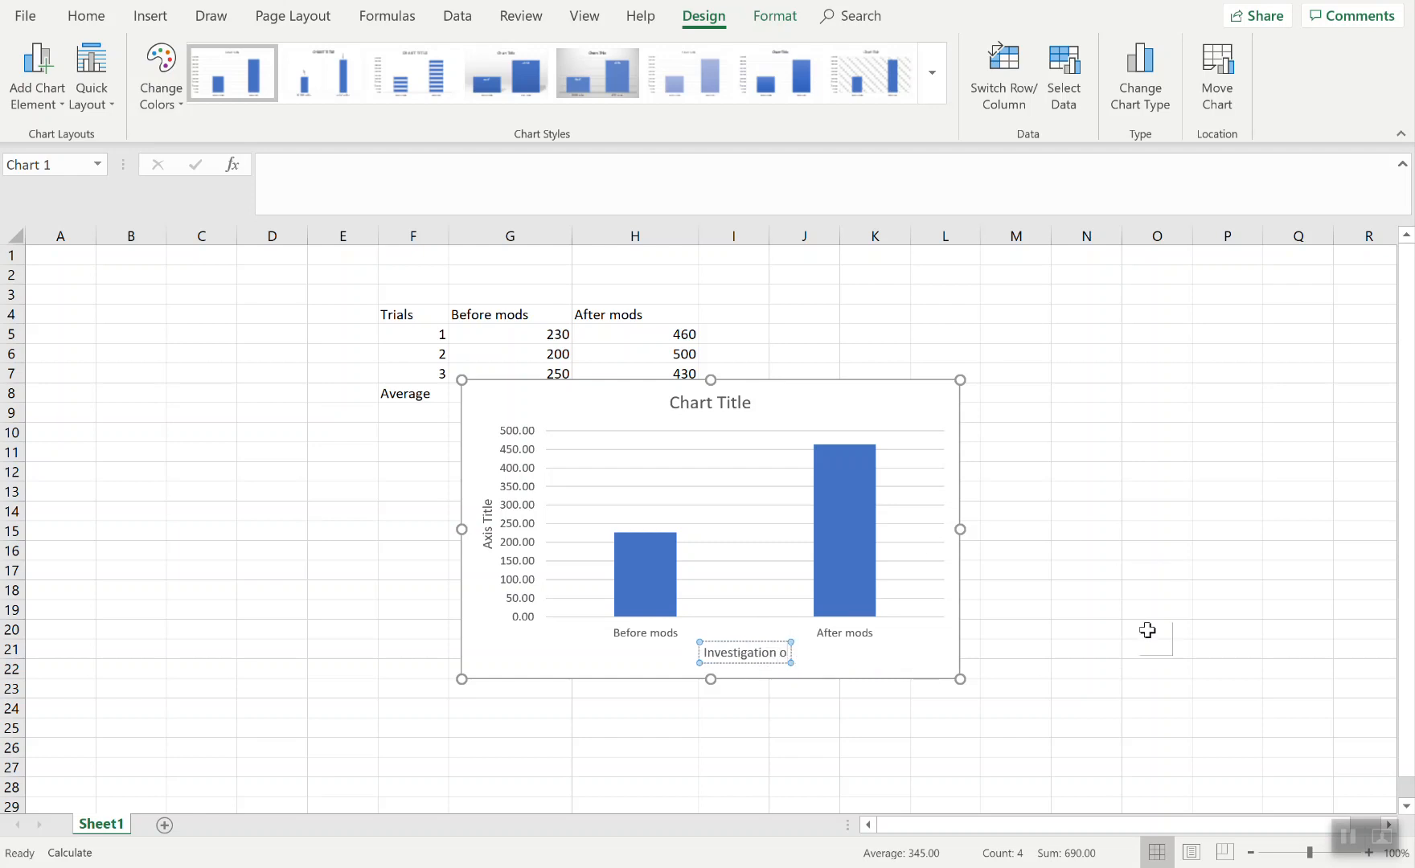
key("BackSpace")
key("BackSpace")
key("BackSpace")
key("BackSpace")
key("BackSpace")
key("BackSpace")
key("BackSpace")
key("BackSpace")
key("BackSpace")
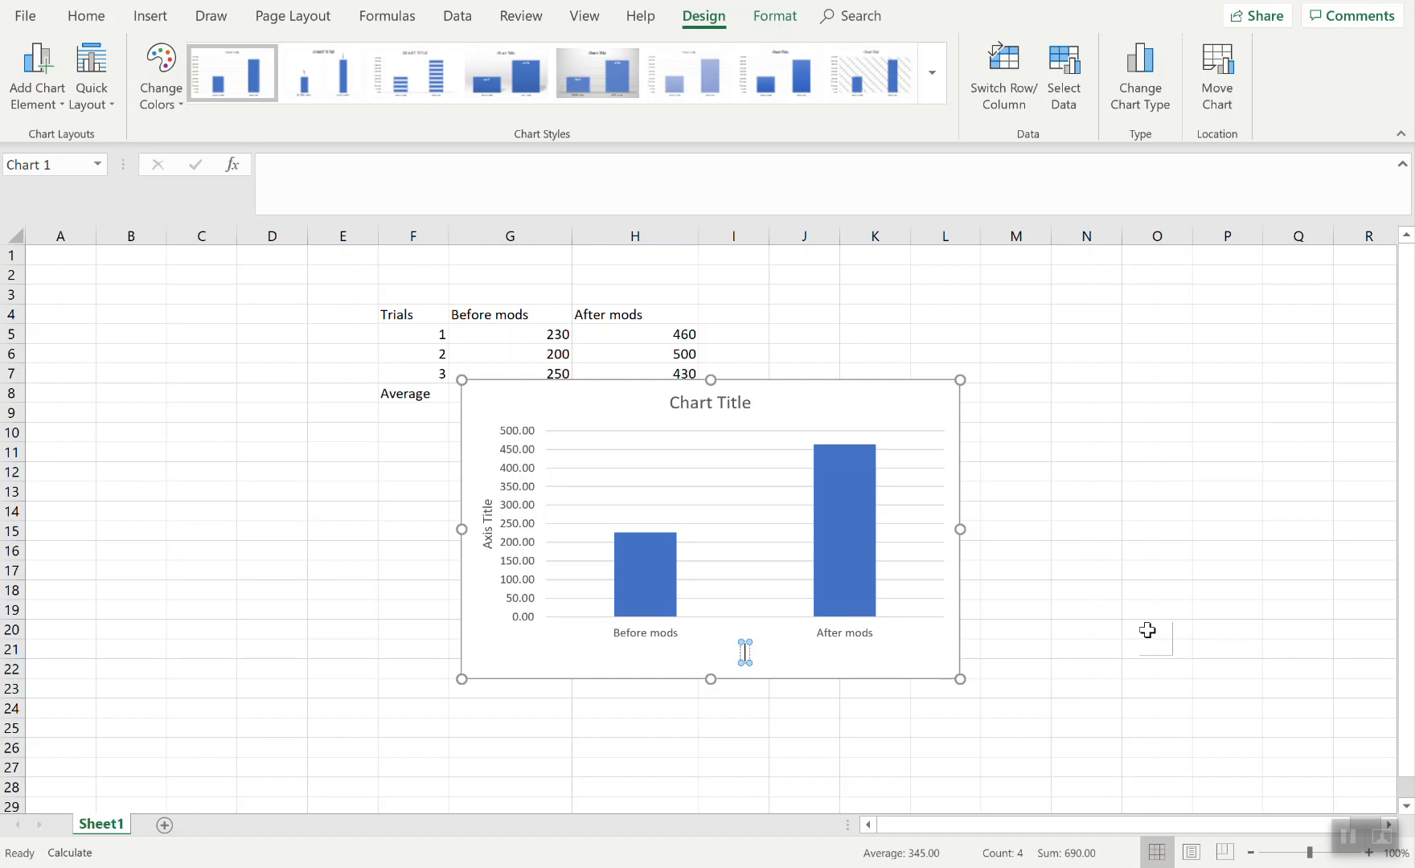
left_click(905, 667)
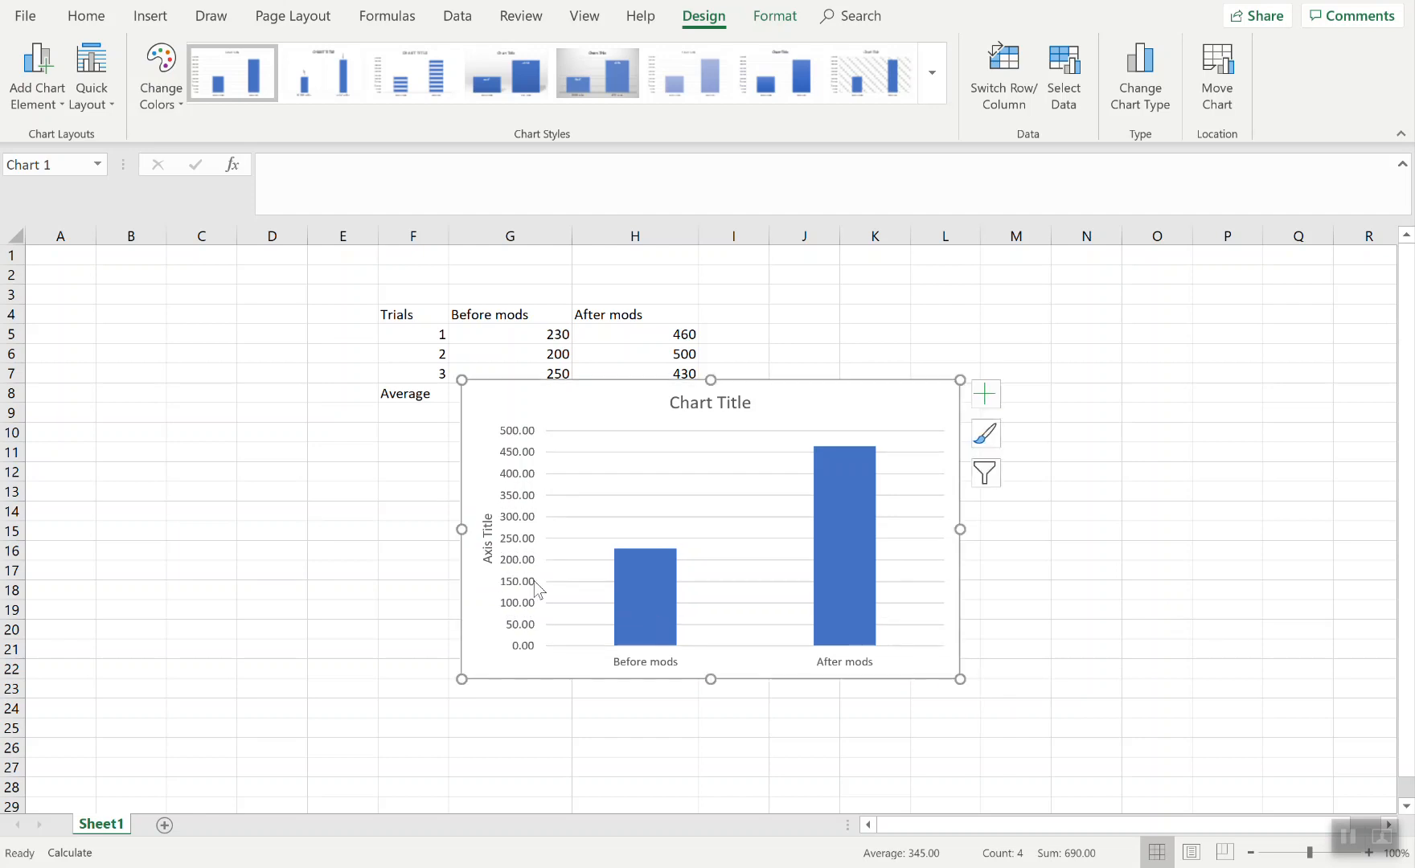
- Set the chart's vertical axis title to "Distance (cm)"
left_click(486, 541)
triple_click(488, 553)
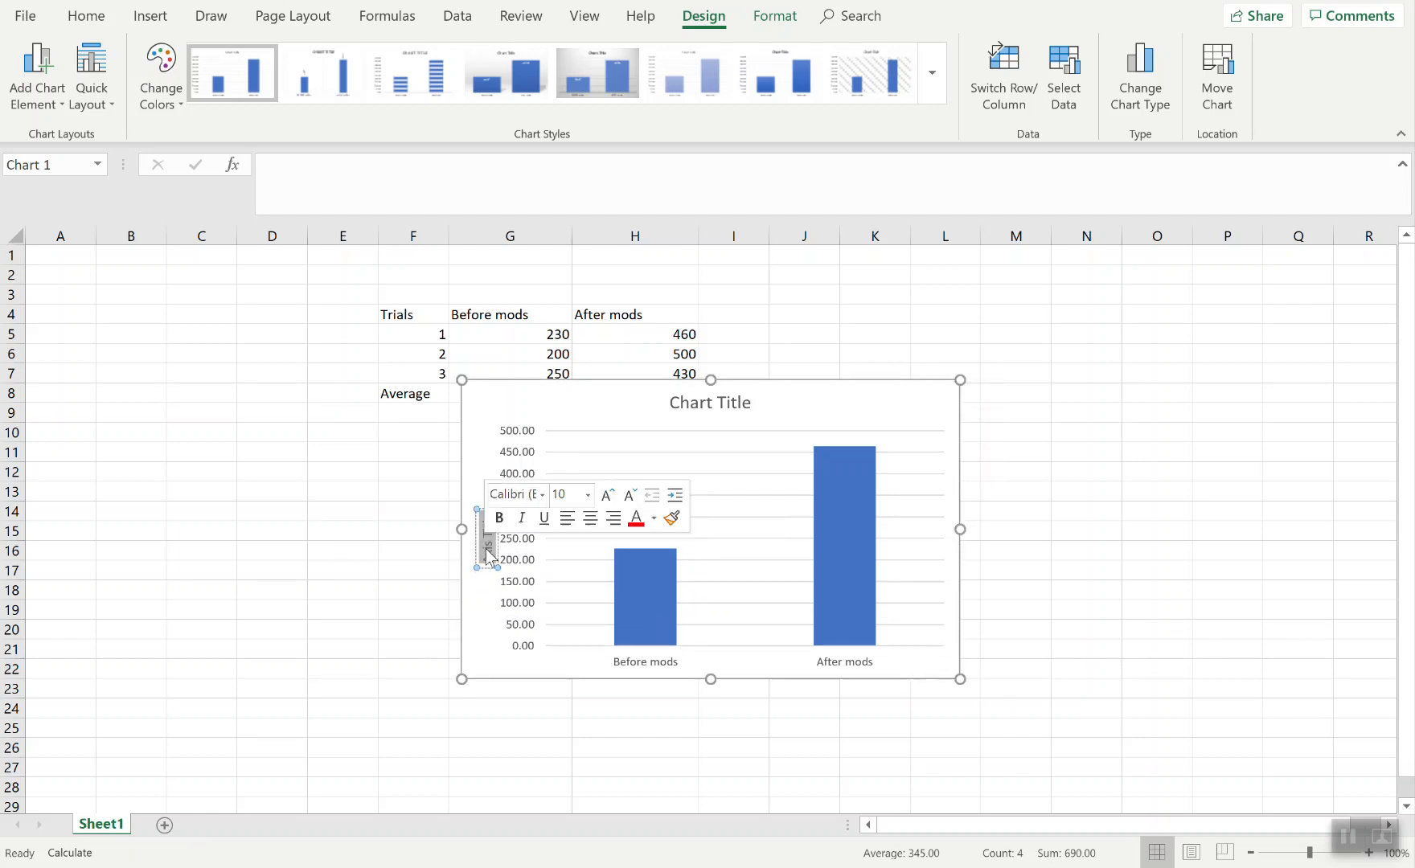
type("Distance")
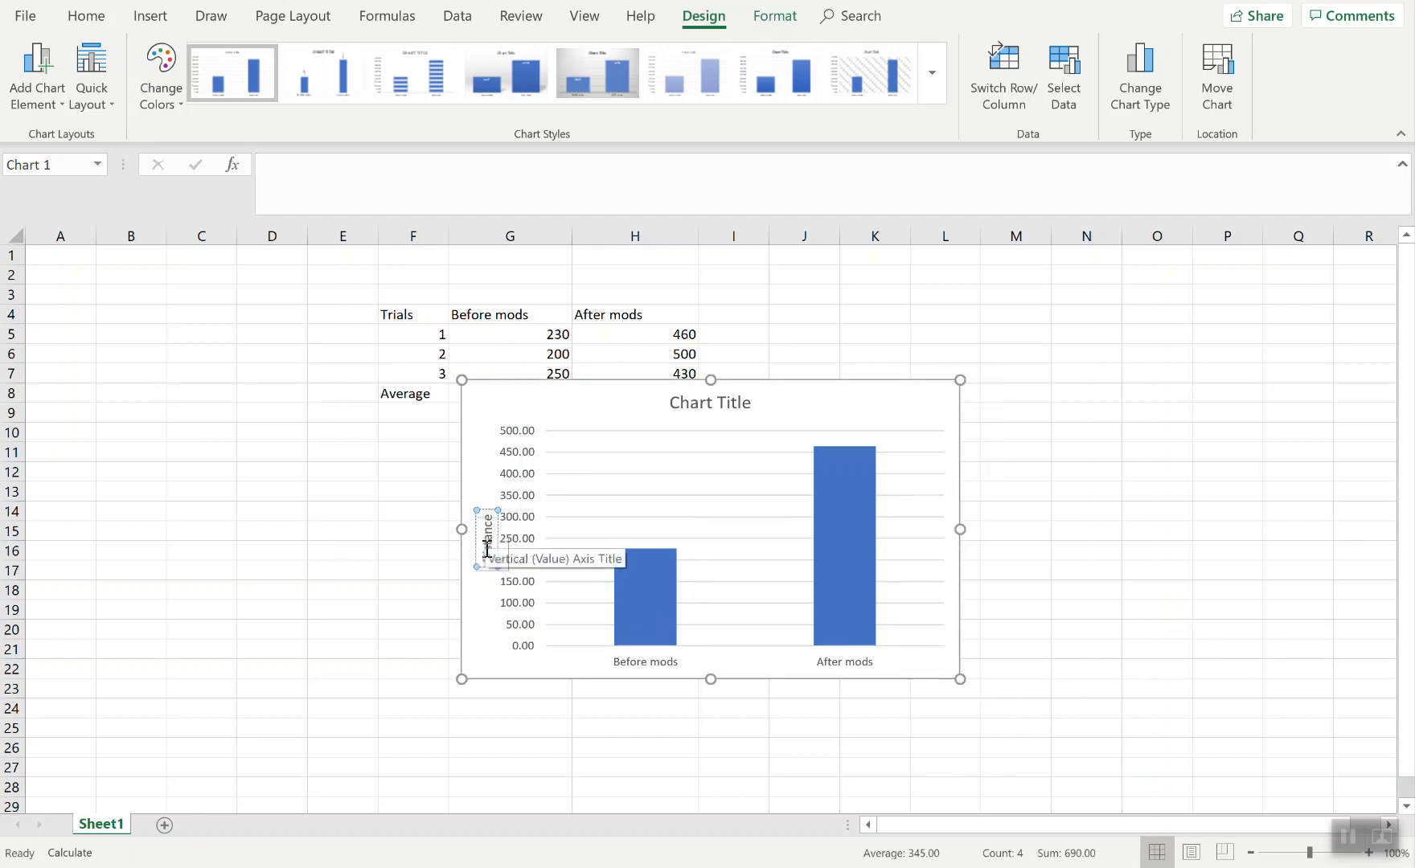
type(" (cm)")
- Set the chart title to "Investigation of a balloon powered car when modified by adding more straws (exhaust)"
left_click(722, 402)
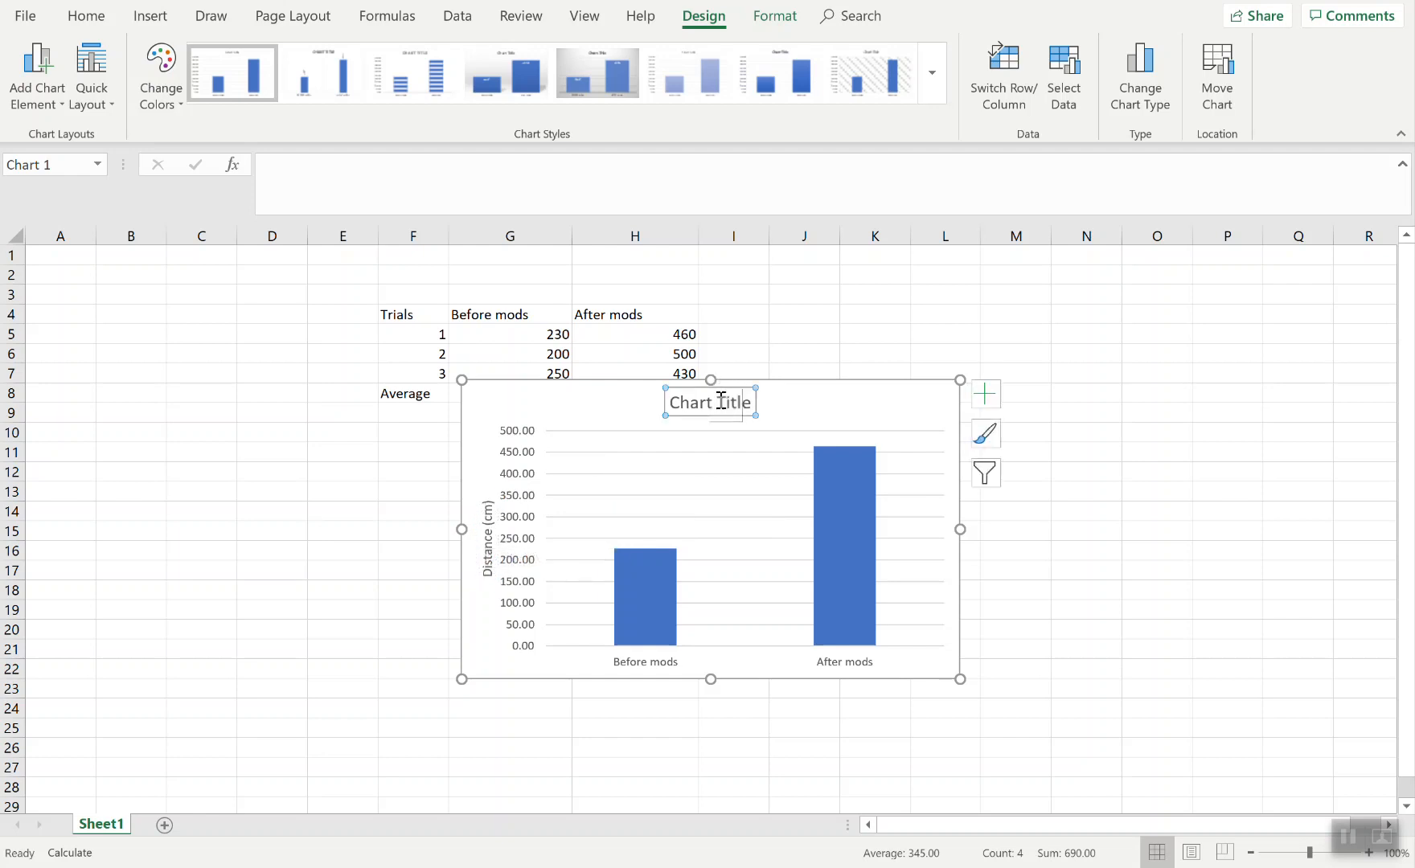
triple_click(722, 403)
type("In")
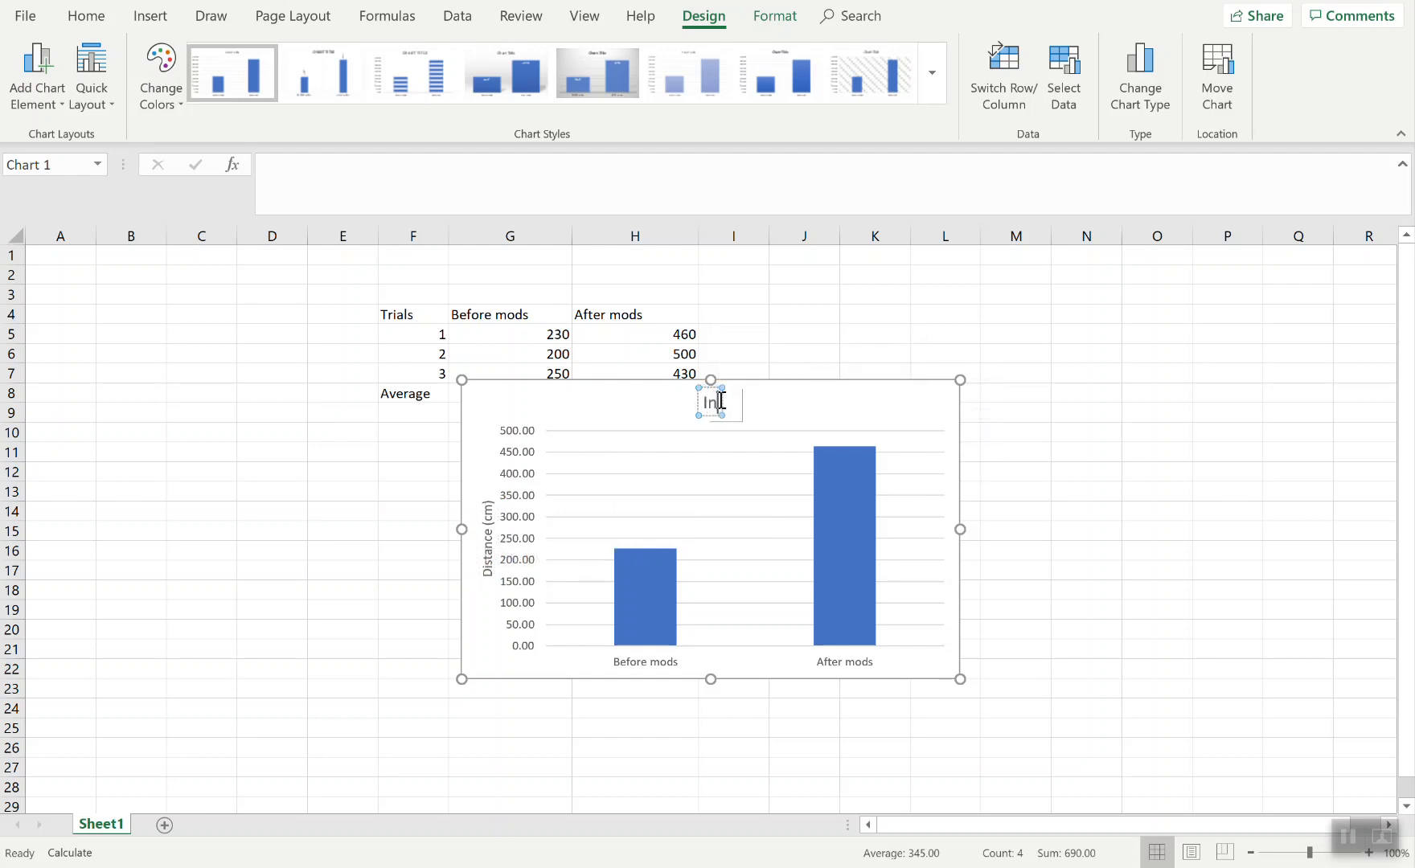
type("vestig")
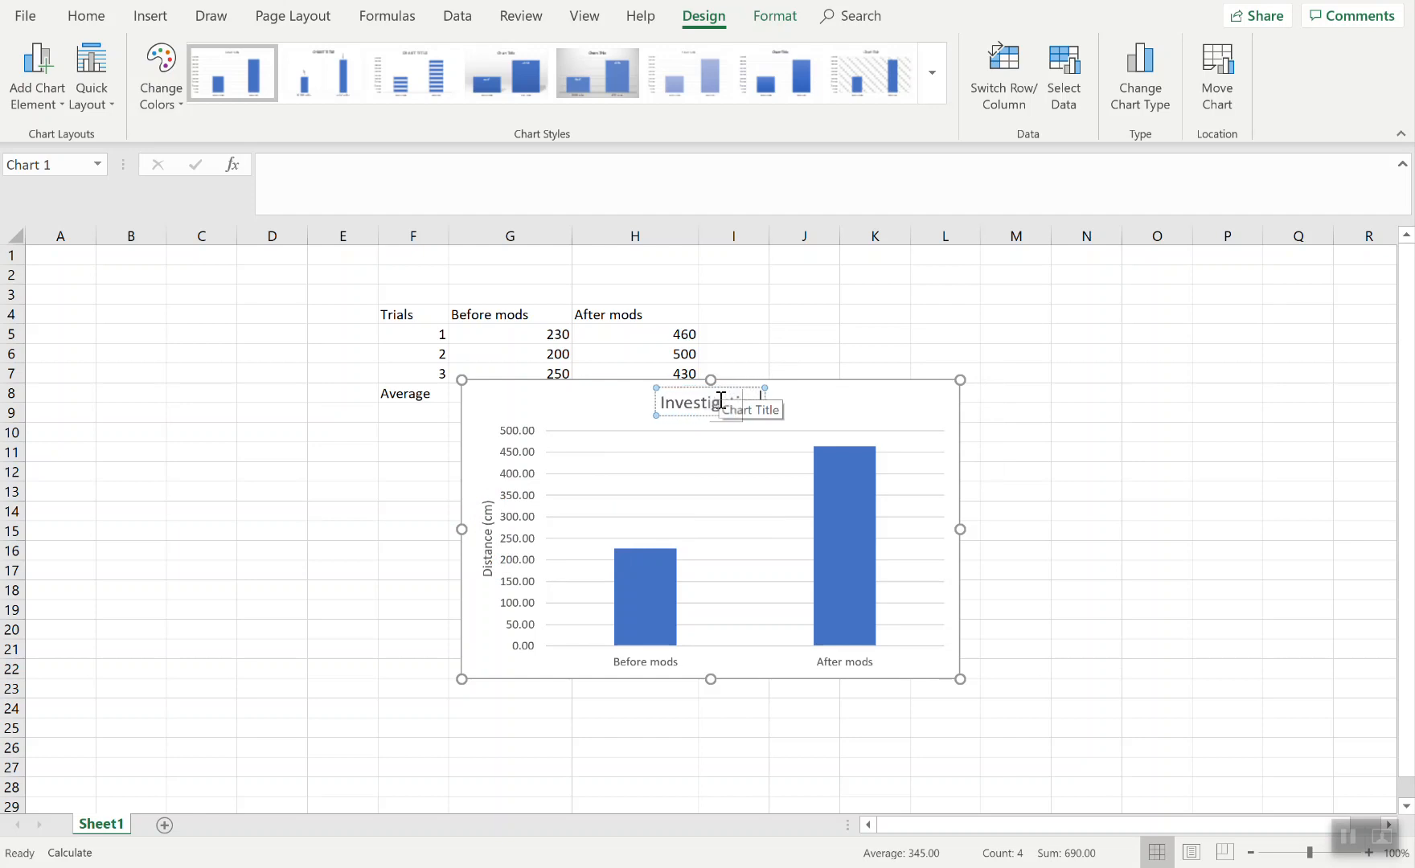
type("ation of car balloon pow")
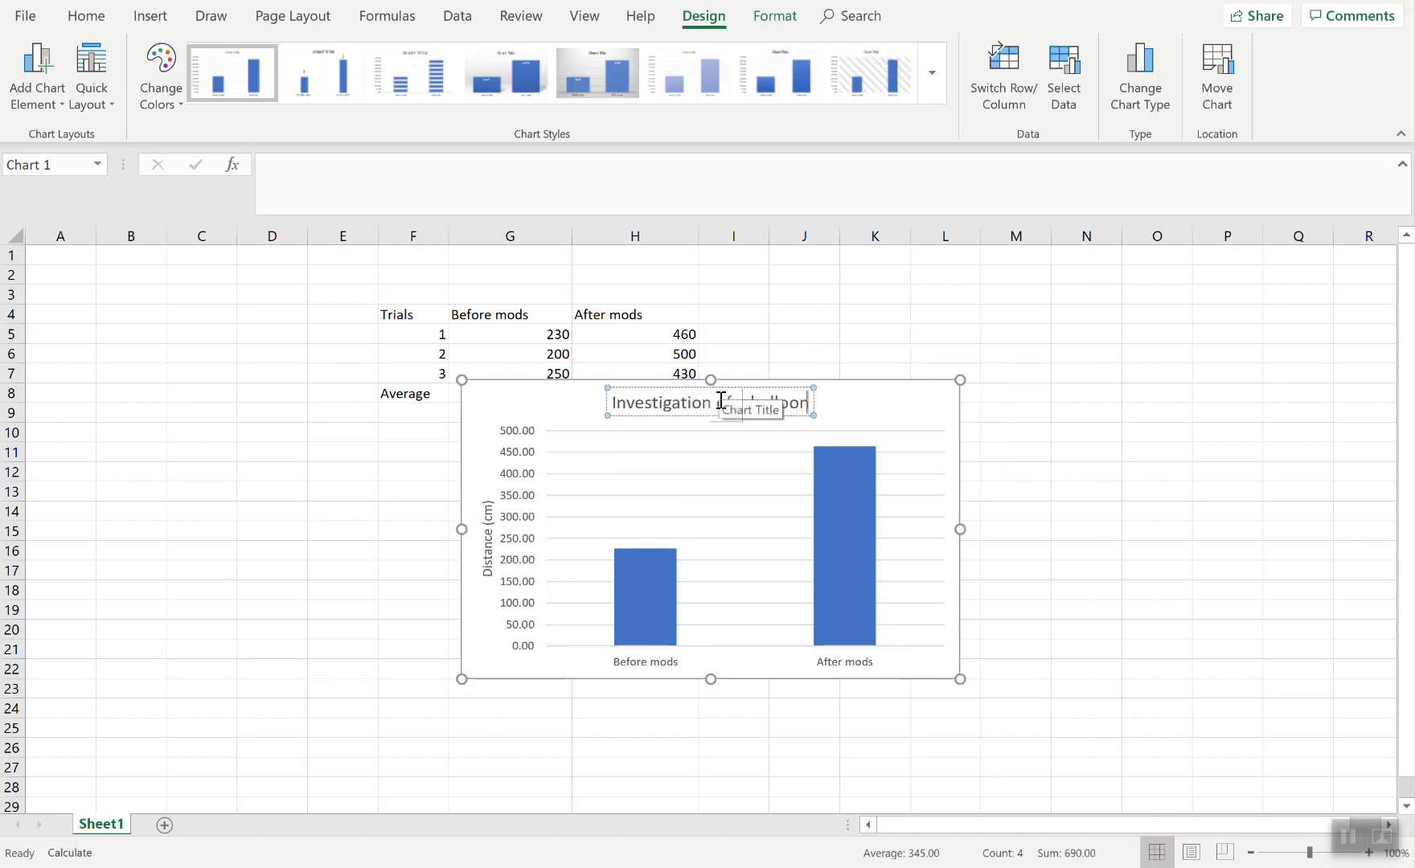
type("ered ca")
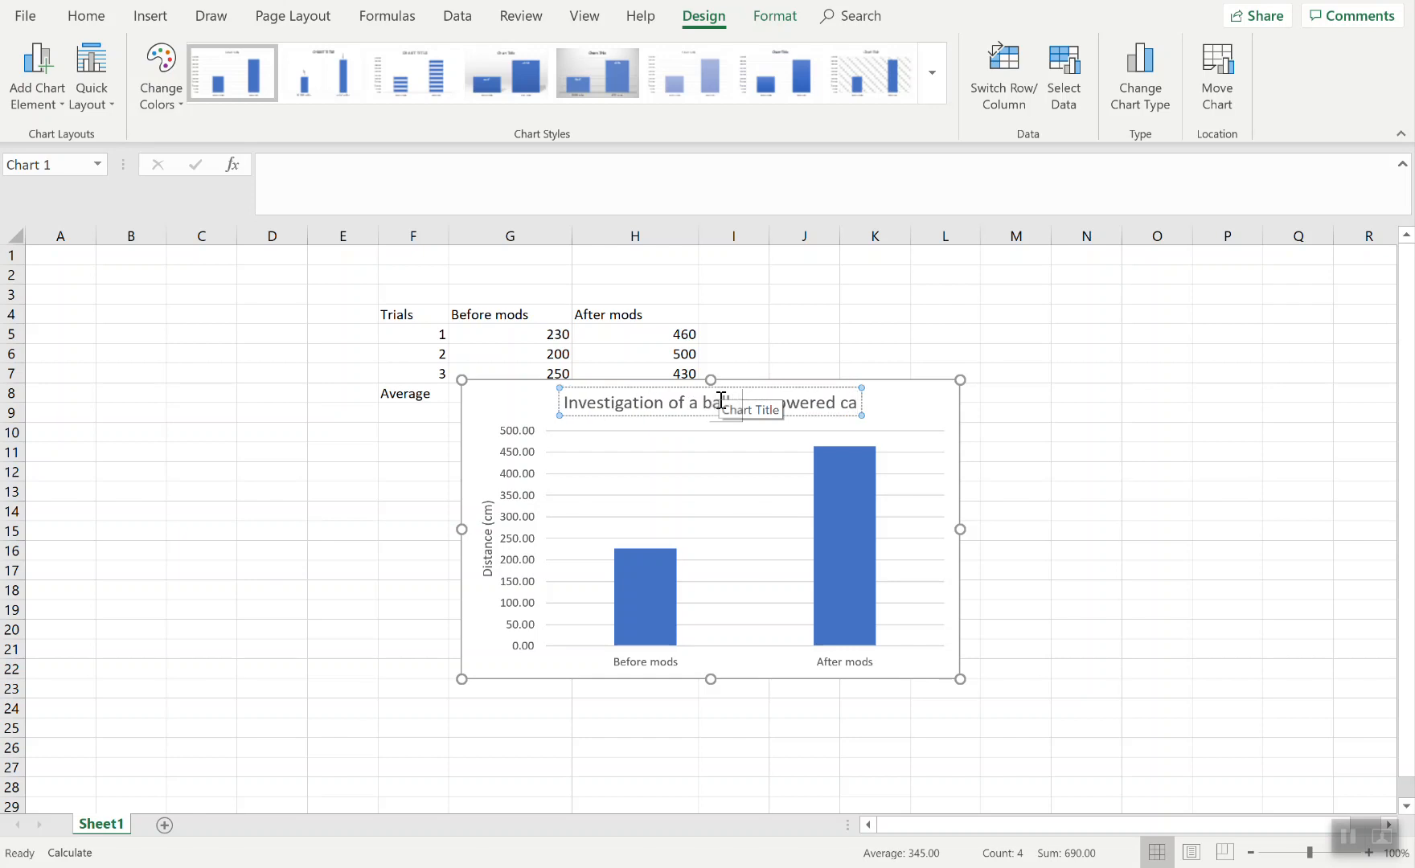
type("r")
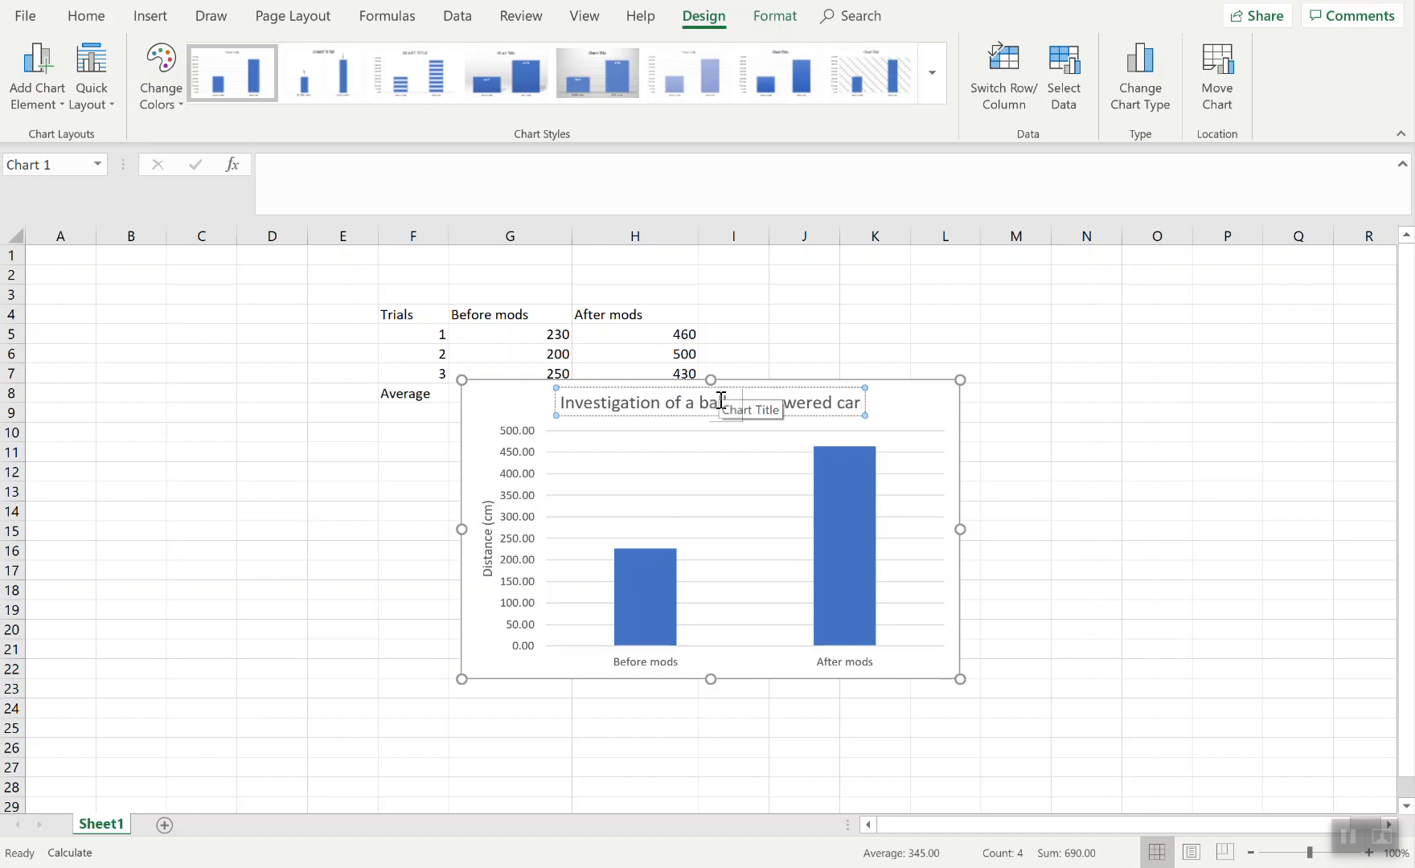
type(" w")
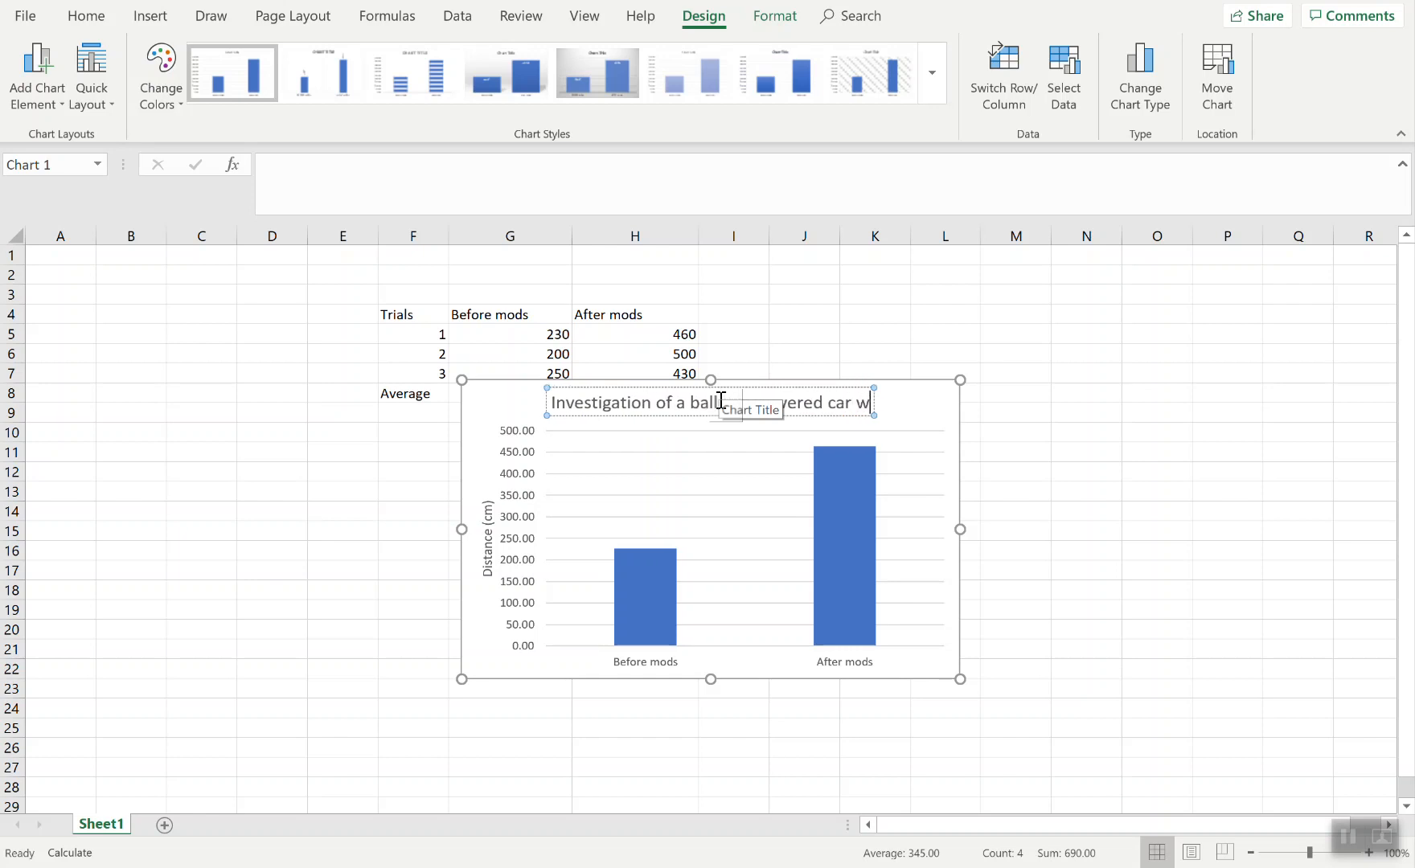
type("hen")
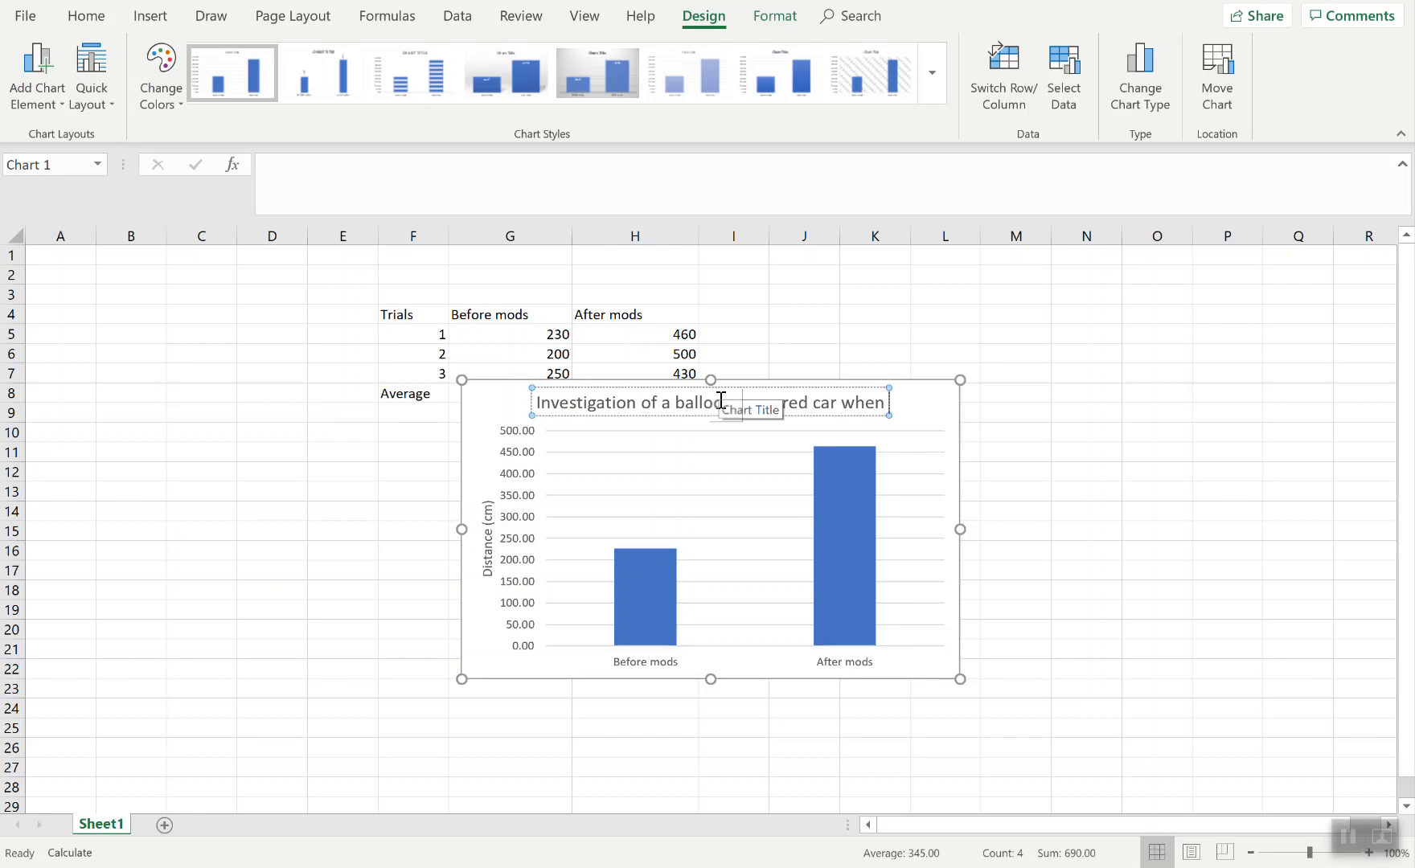
type(" mod")
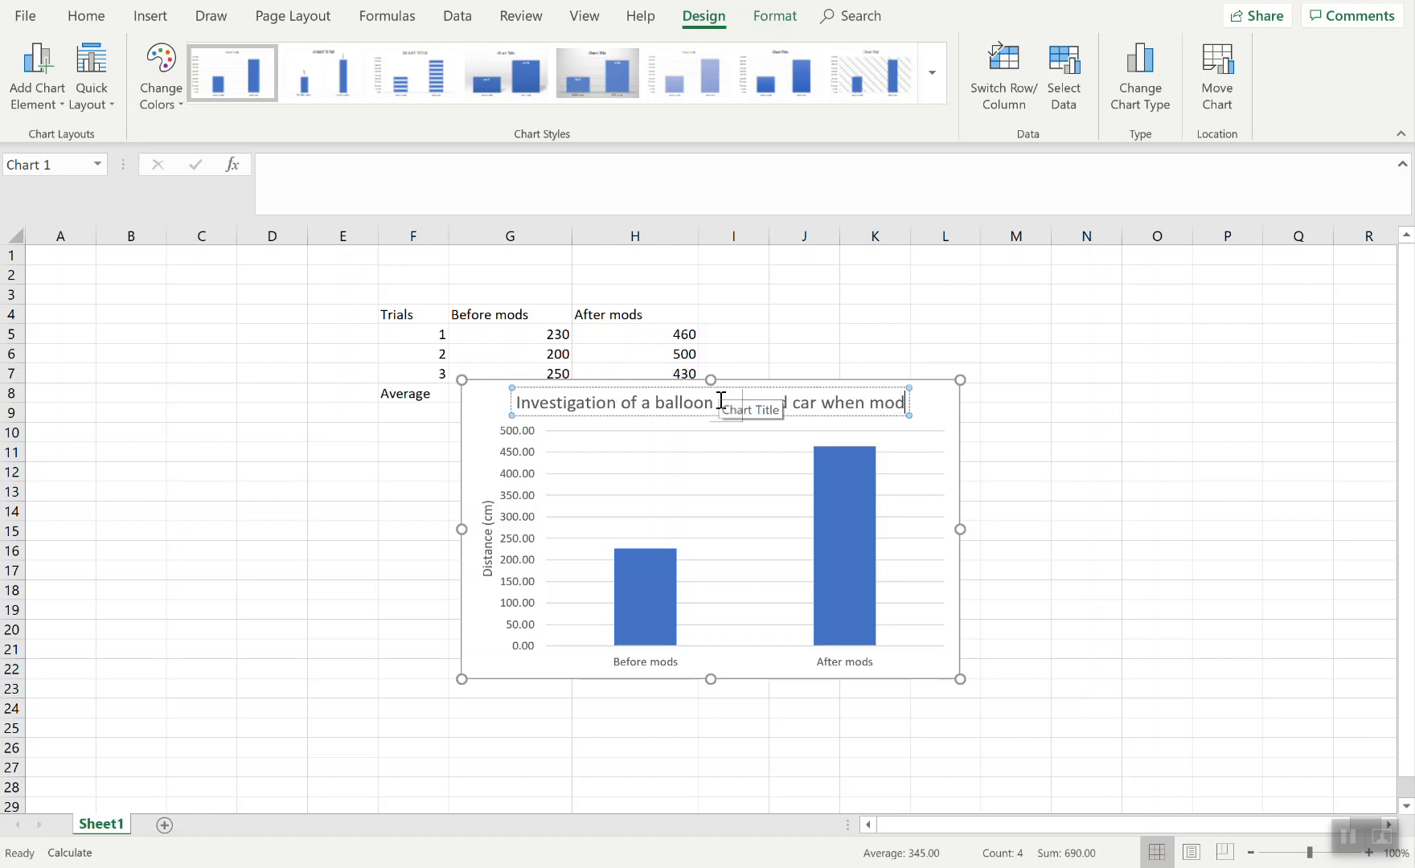
type("ified by adding")
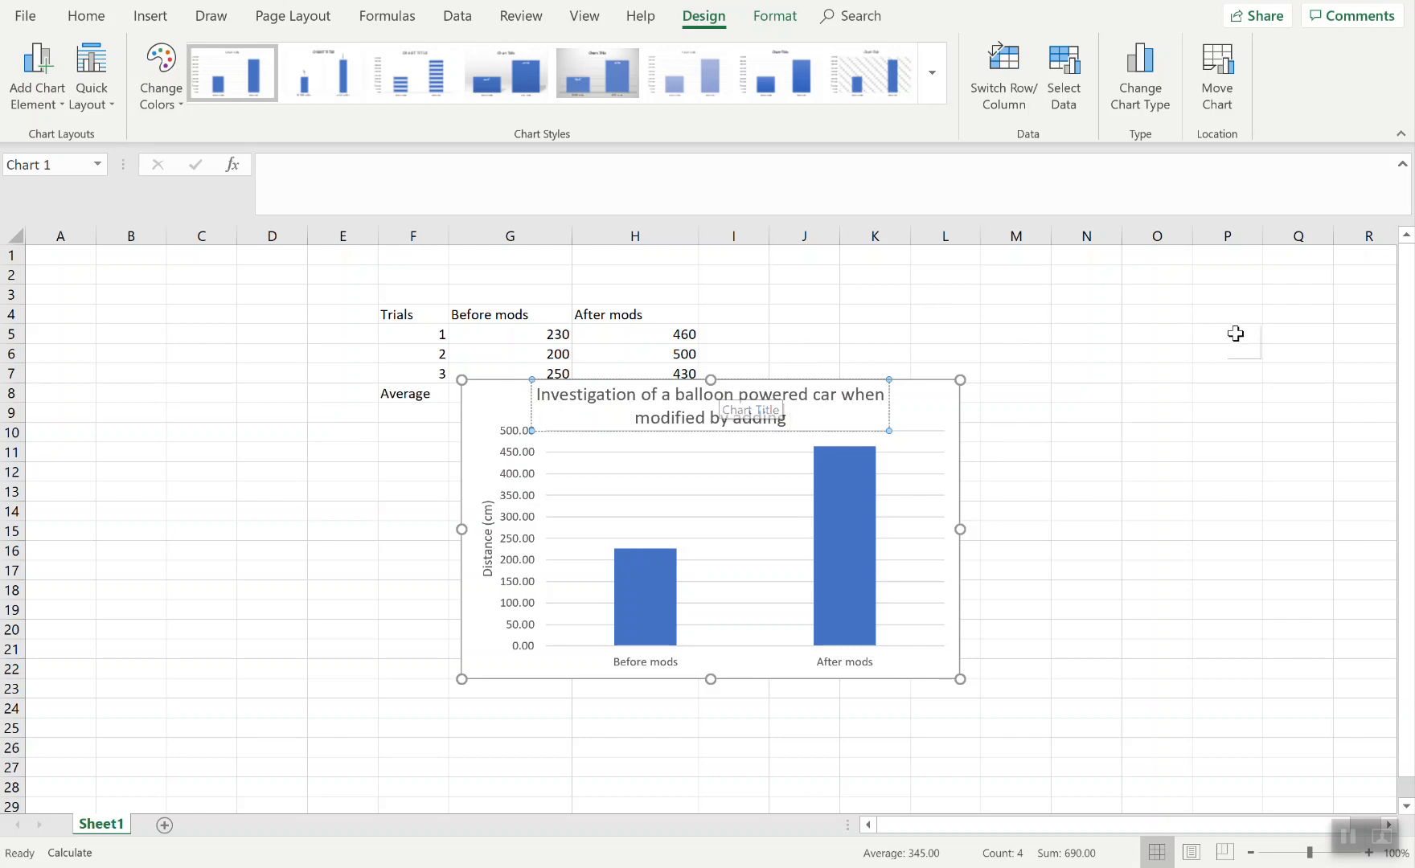
type(" more sta")
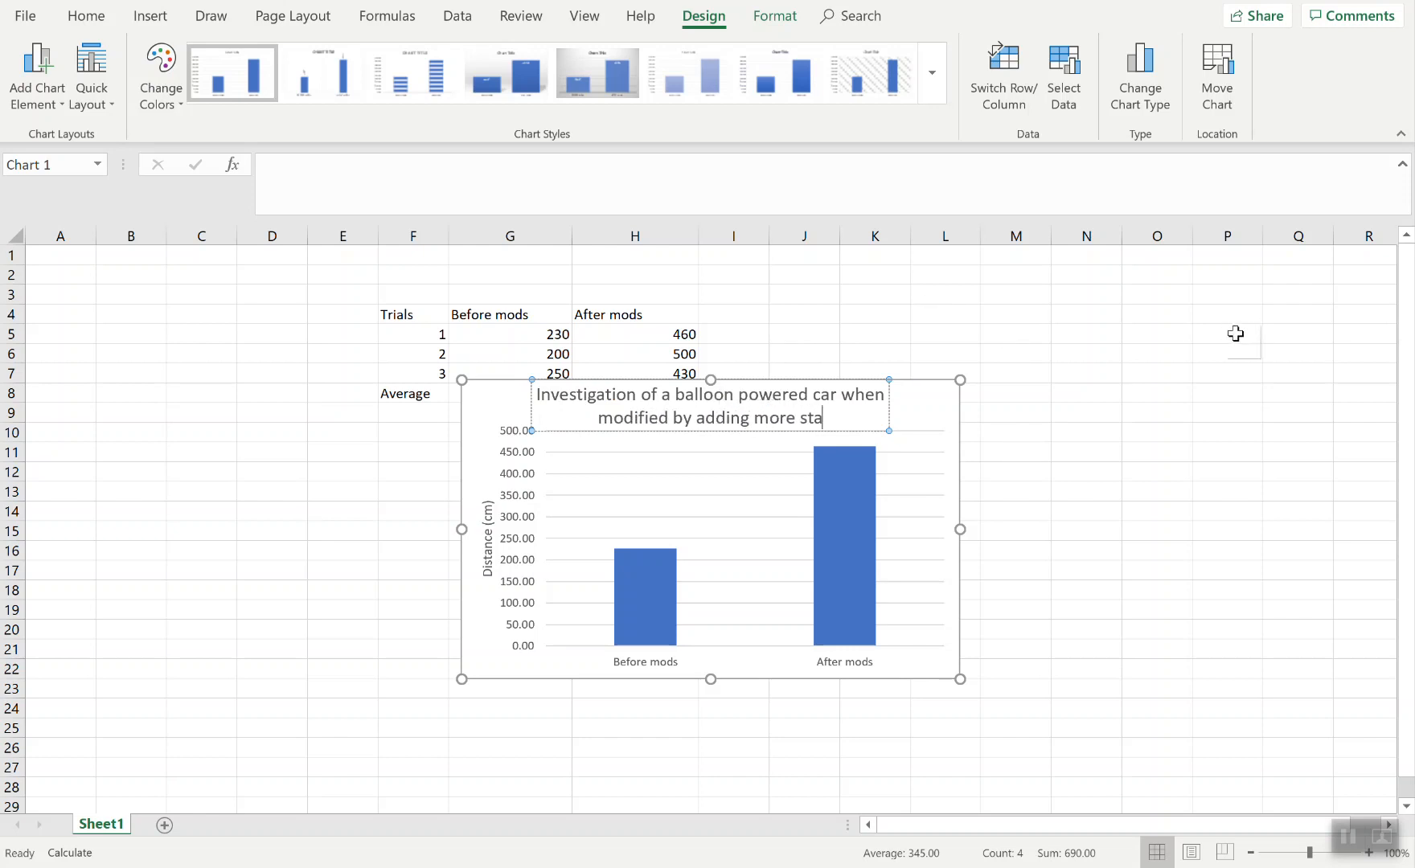
key("BackSpace")
type("raw")
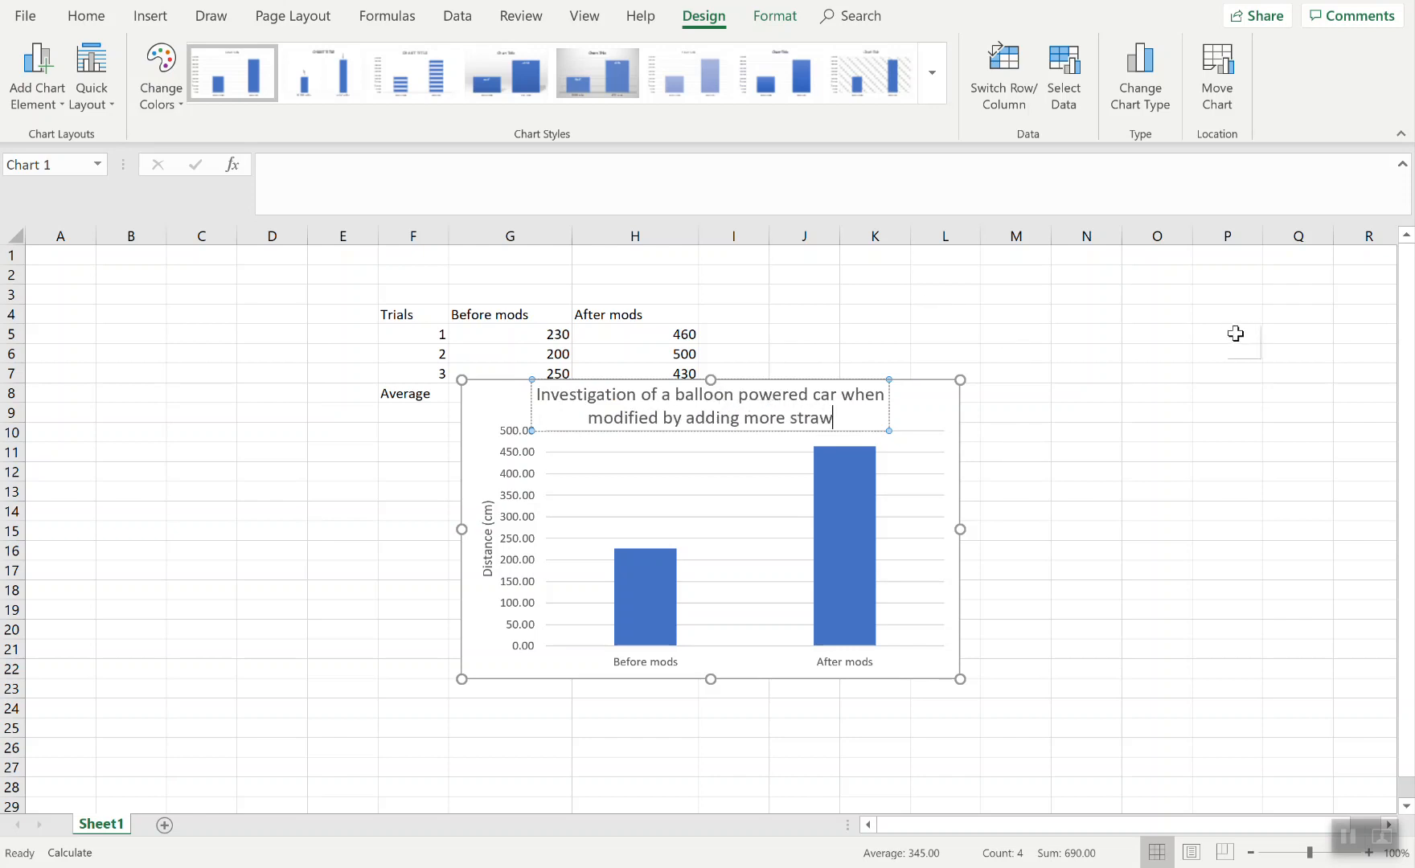
type("s (e")
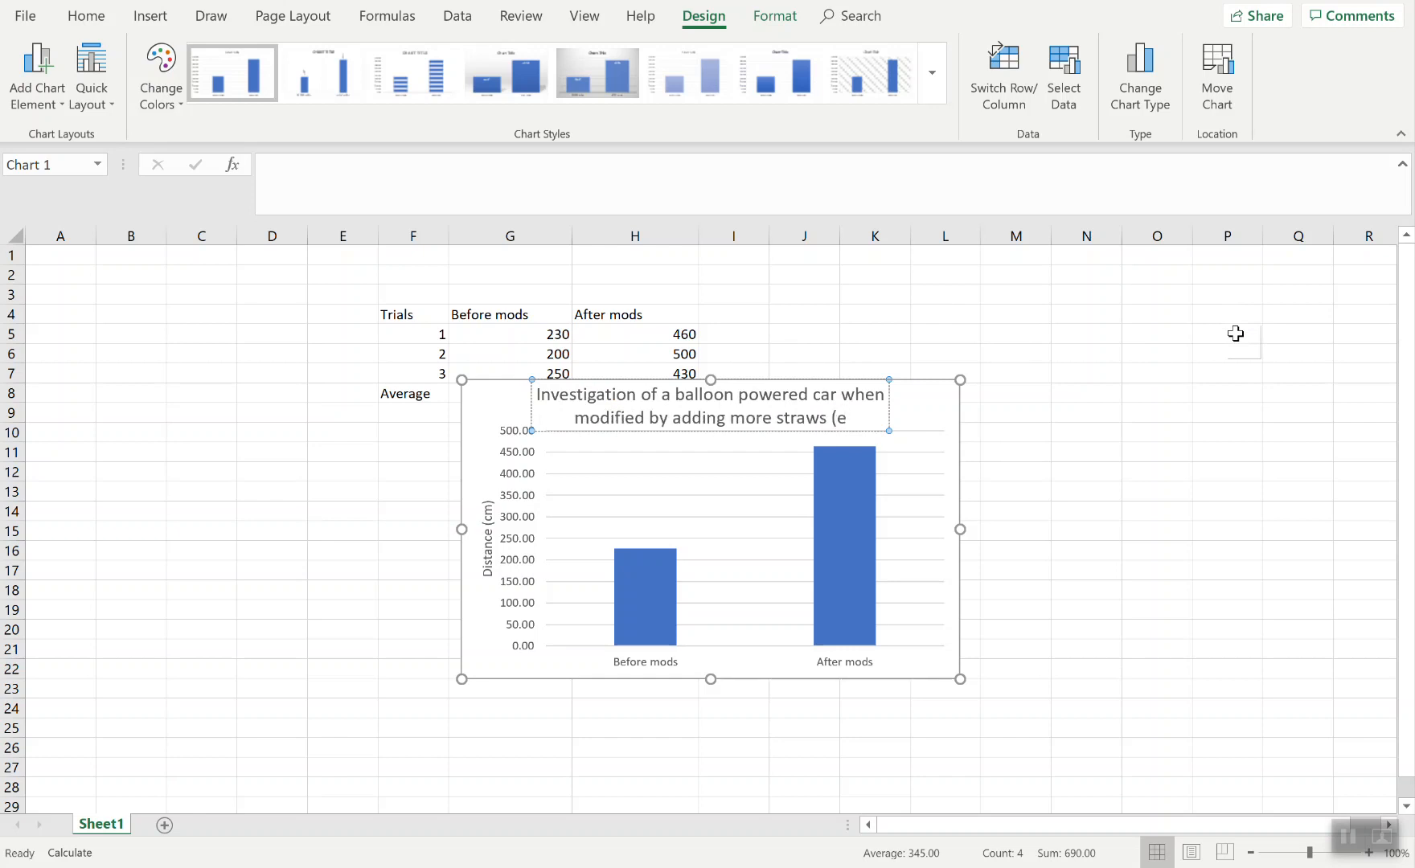
type("xhaust")
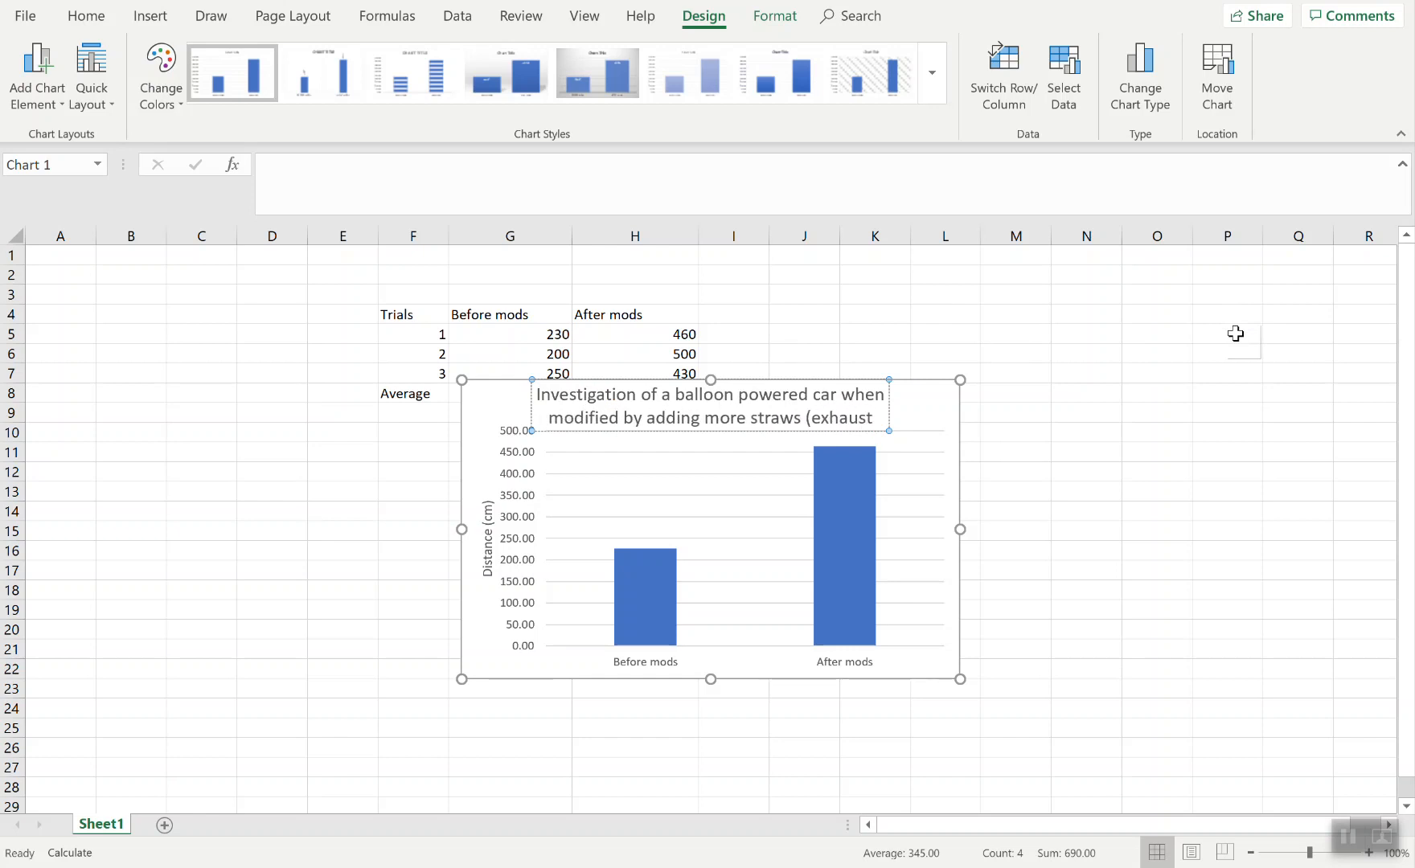
type(")")
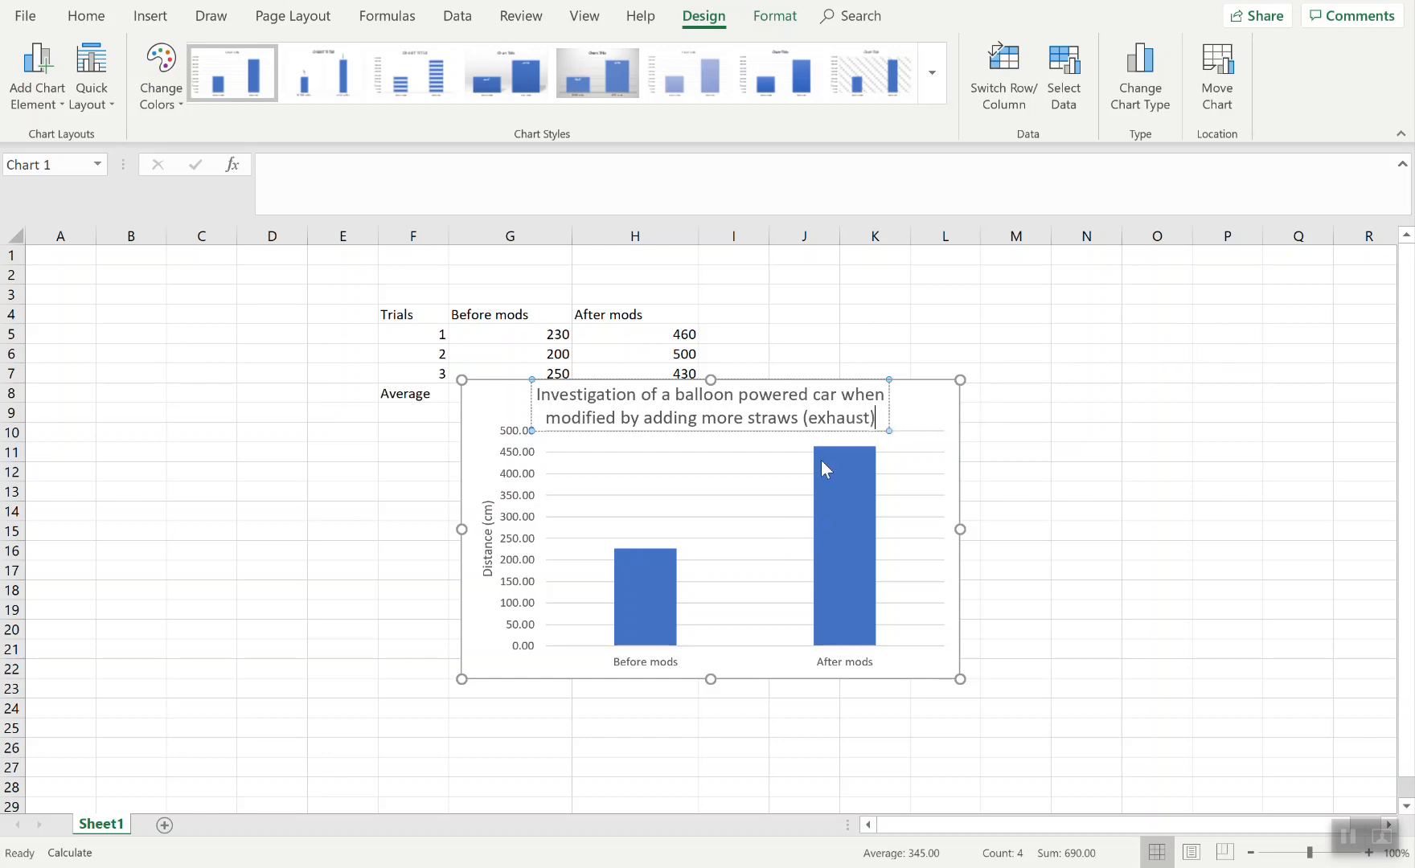
double_click(581, 398)
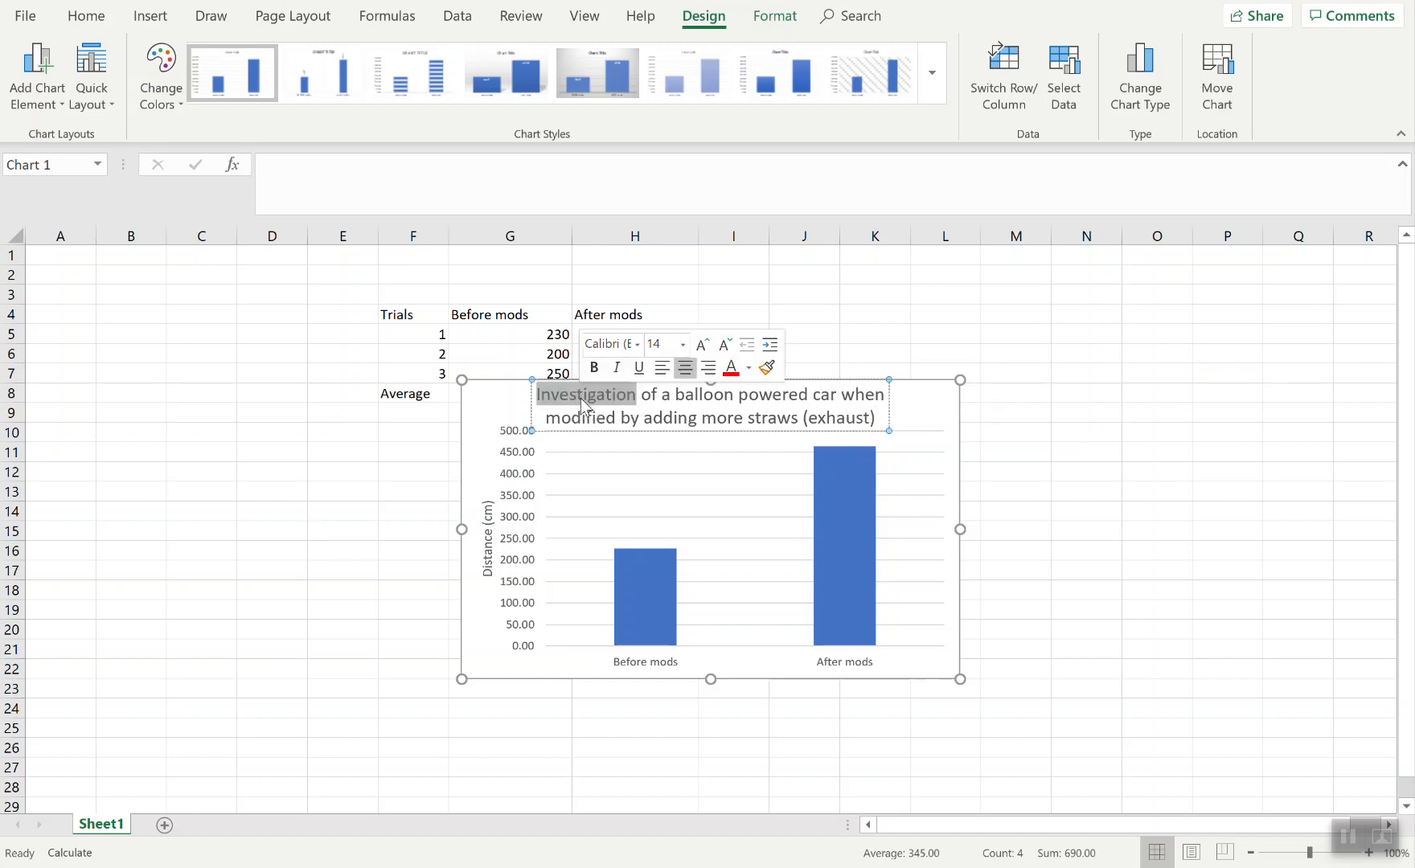
left_click(718, 420)
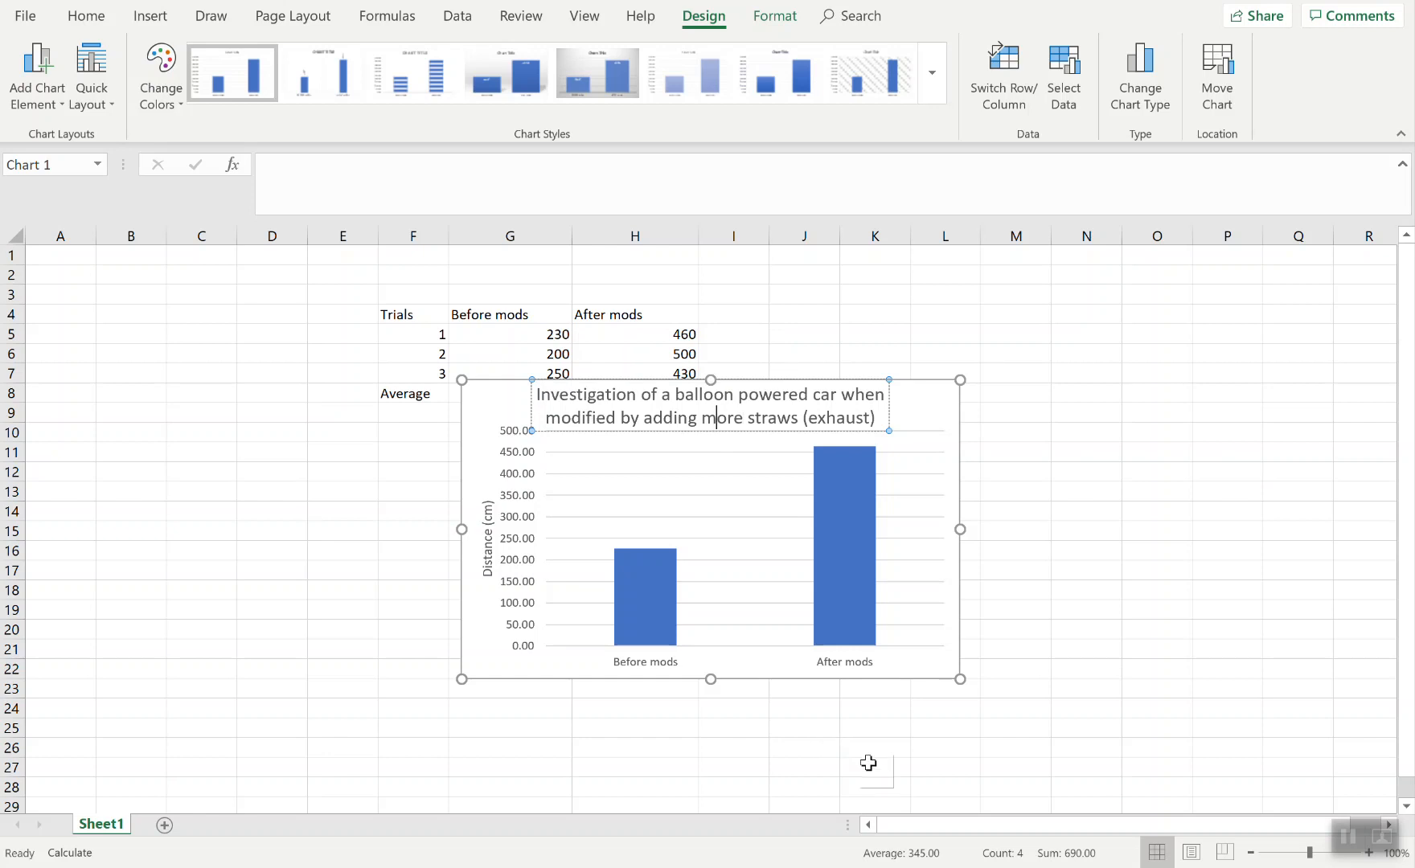
left_click(1043, 715)
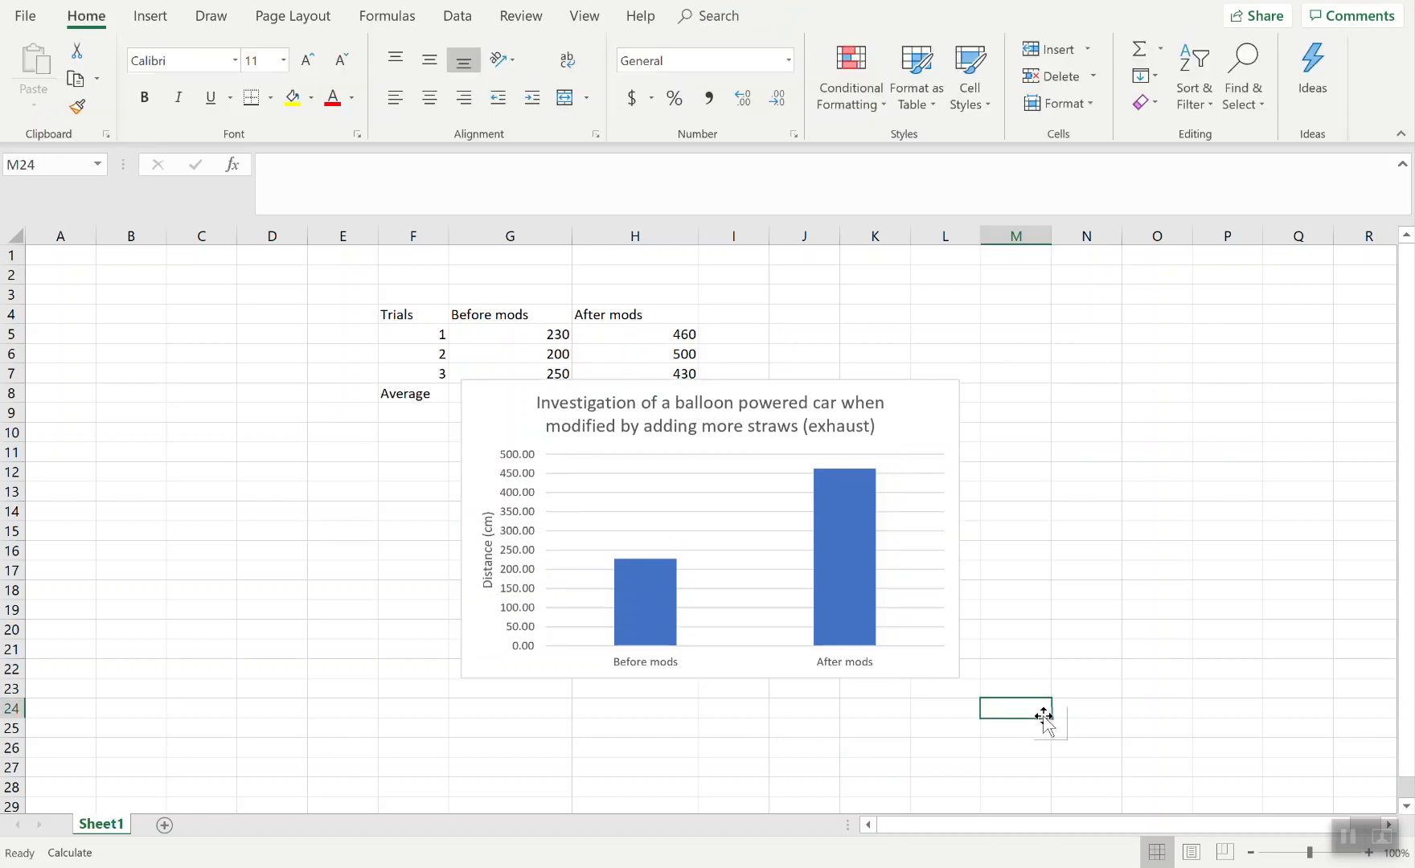
- Copy the finished column chart, switch to Word and paste it into the blank document
right_click(930, 419)
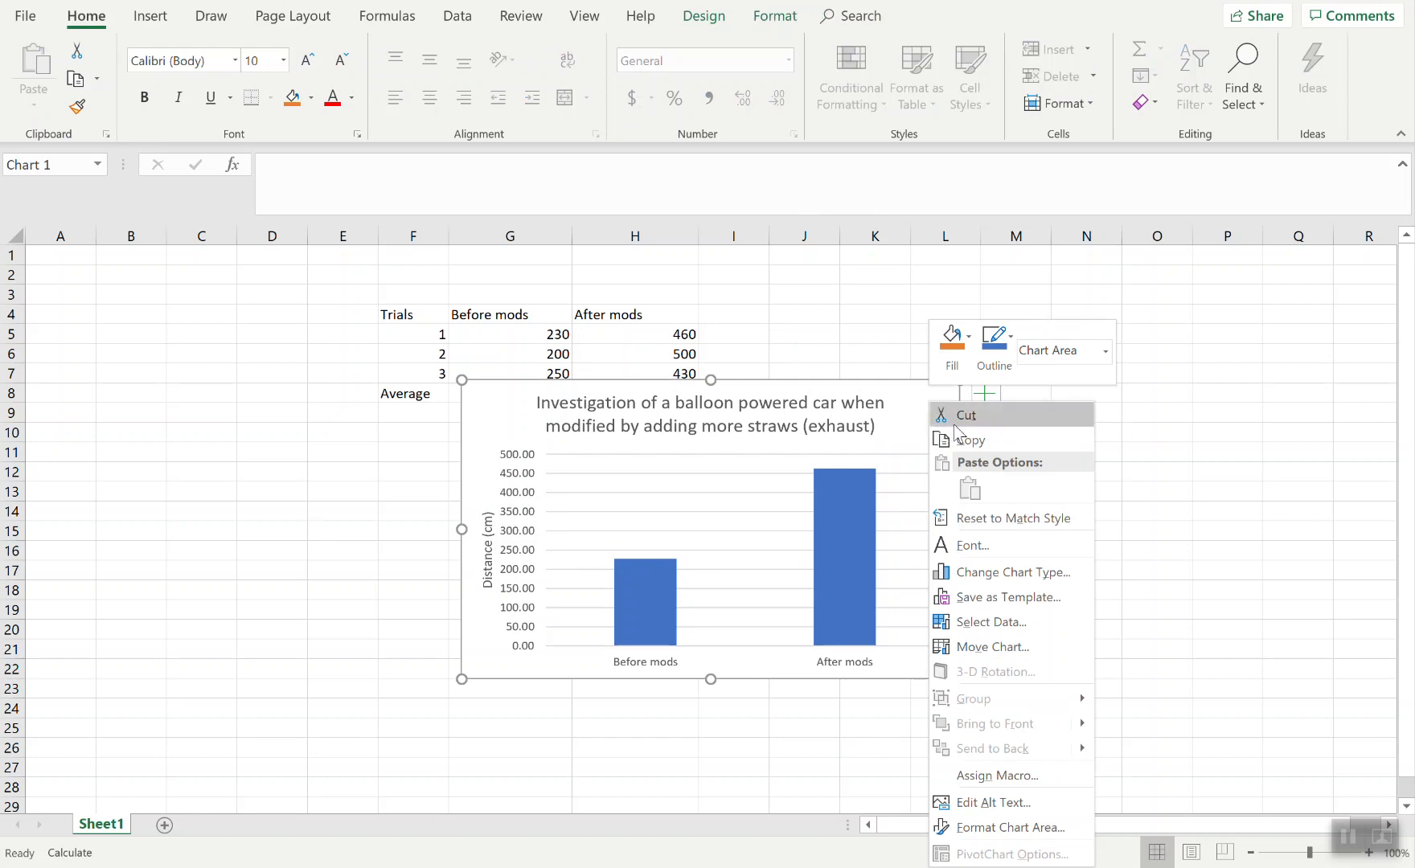
left_click(955, 443)
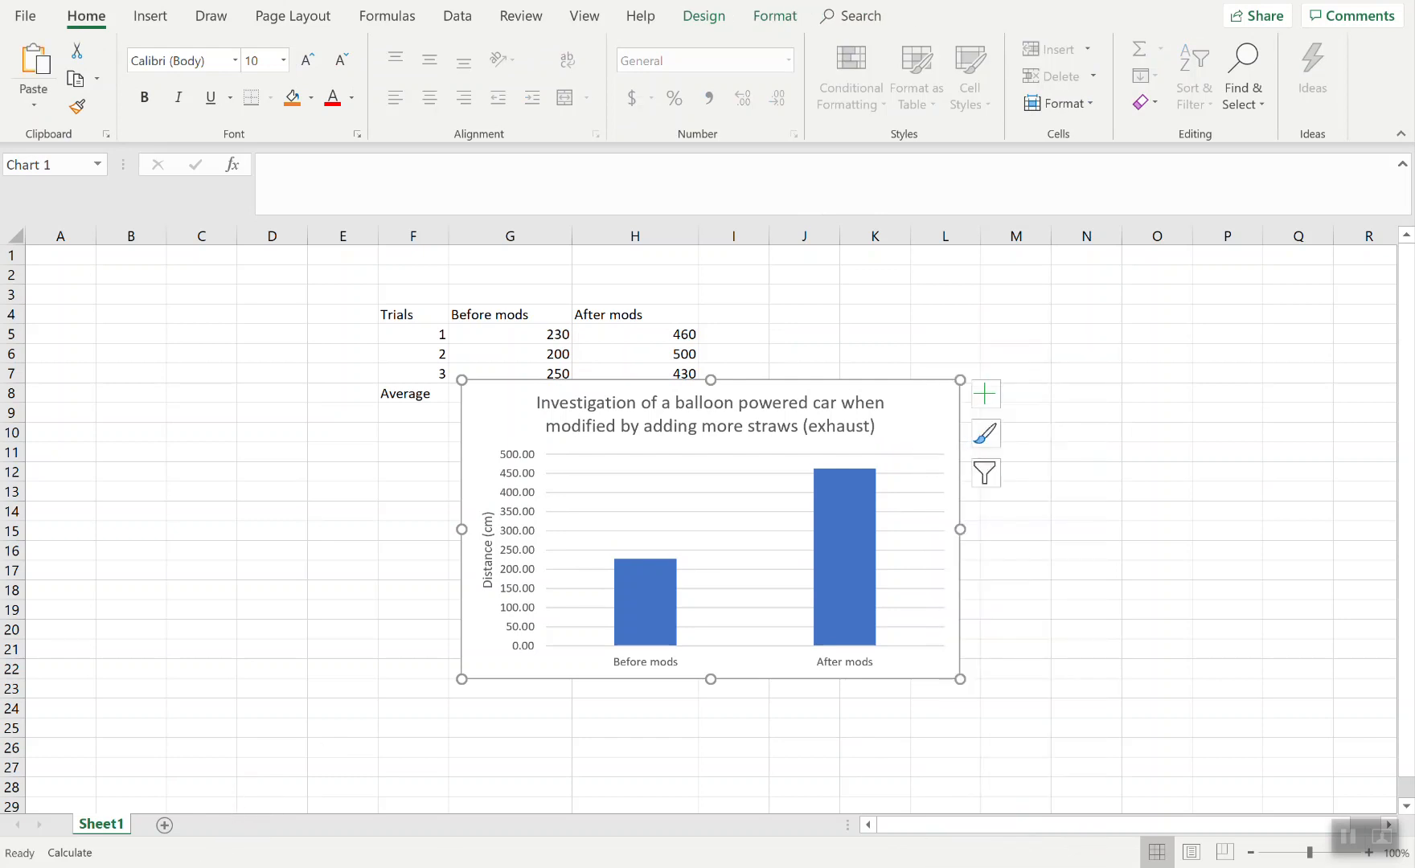
key("alt+Tab")
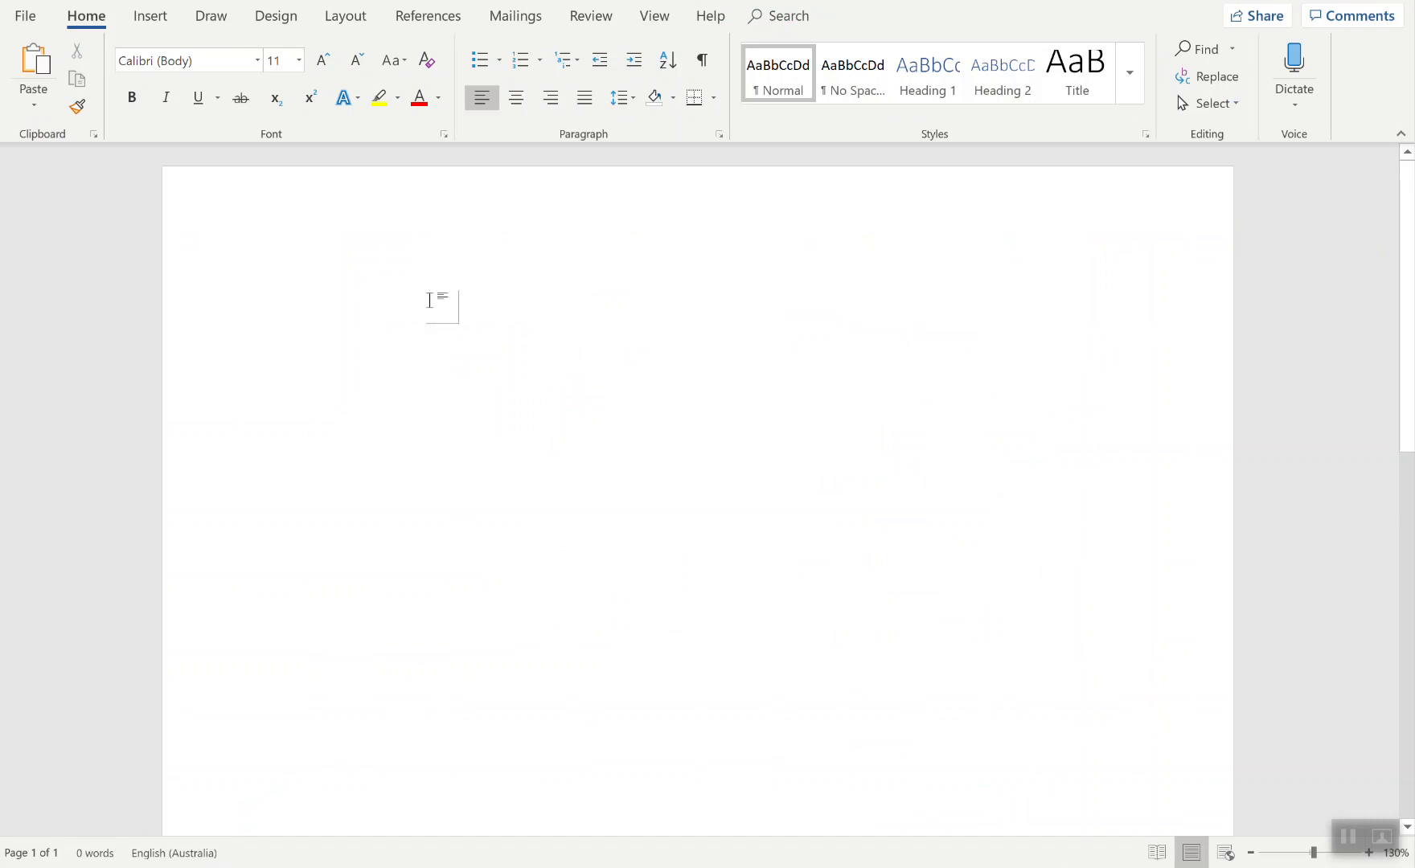
right_click(433, 304)
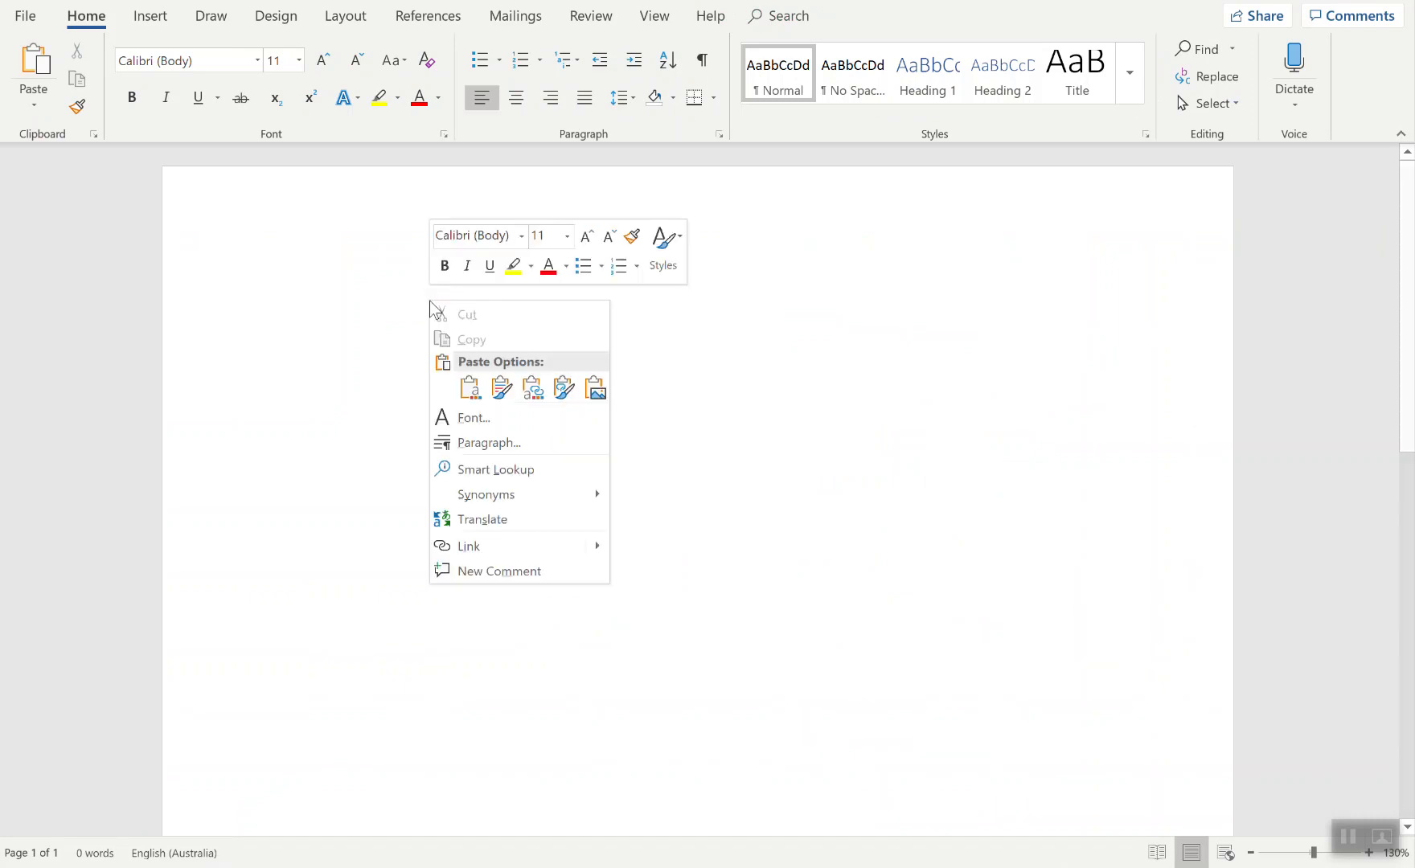
left_click(469, 389)
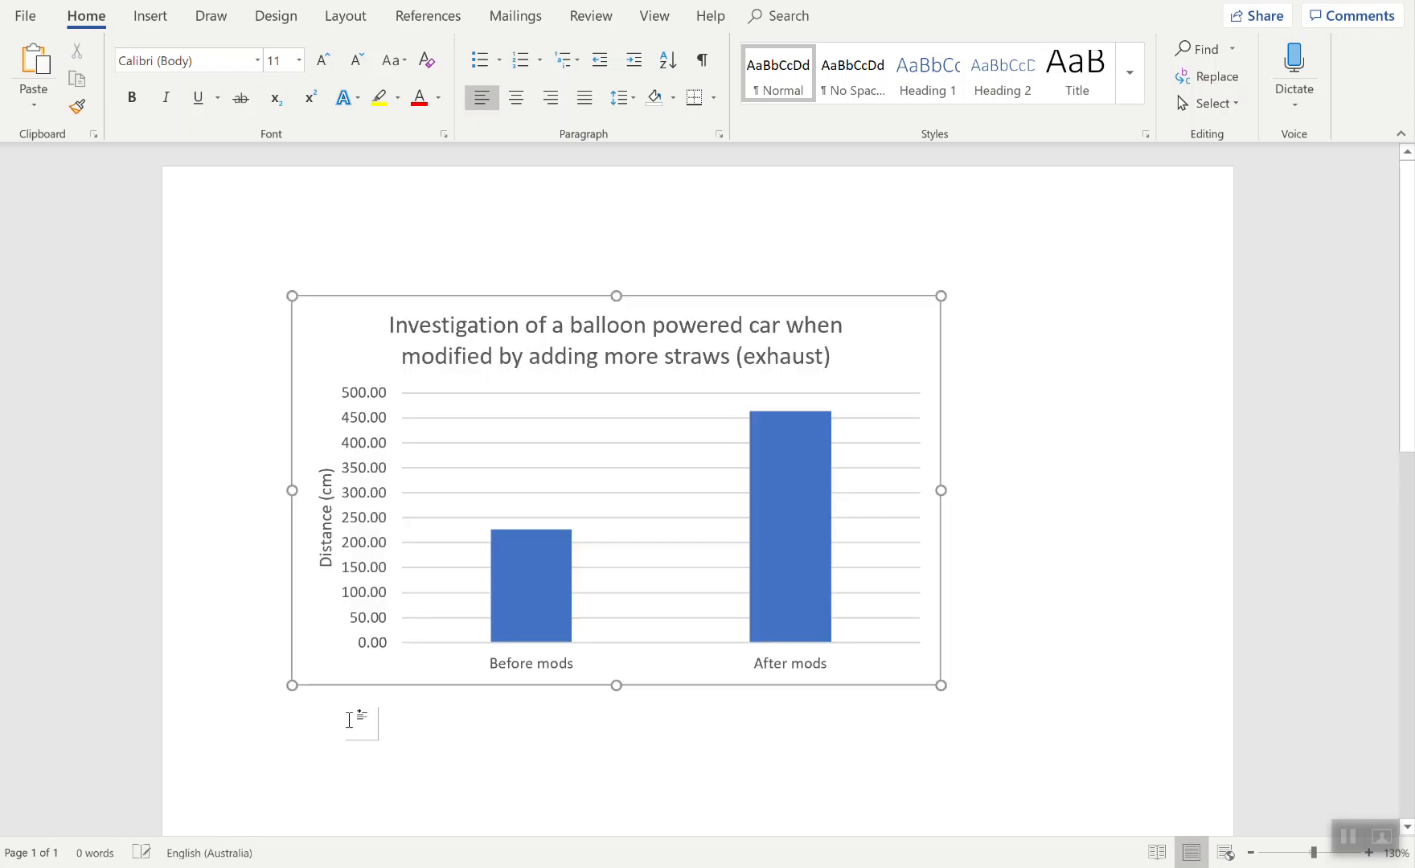
- Write a caption below the pasted chart starting with "Figure 1:" followed by a few lines of random placeholder text
left_click(349, 719)
type("Figure 1")
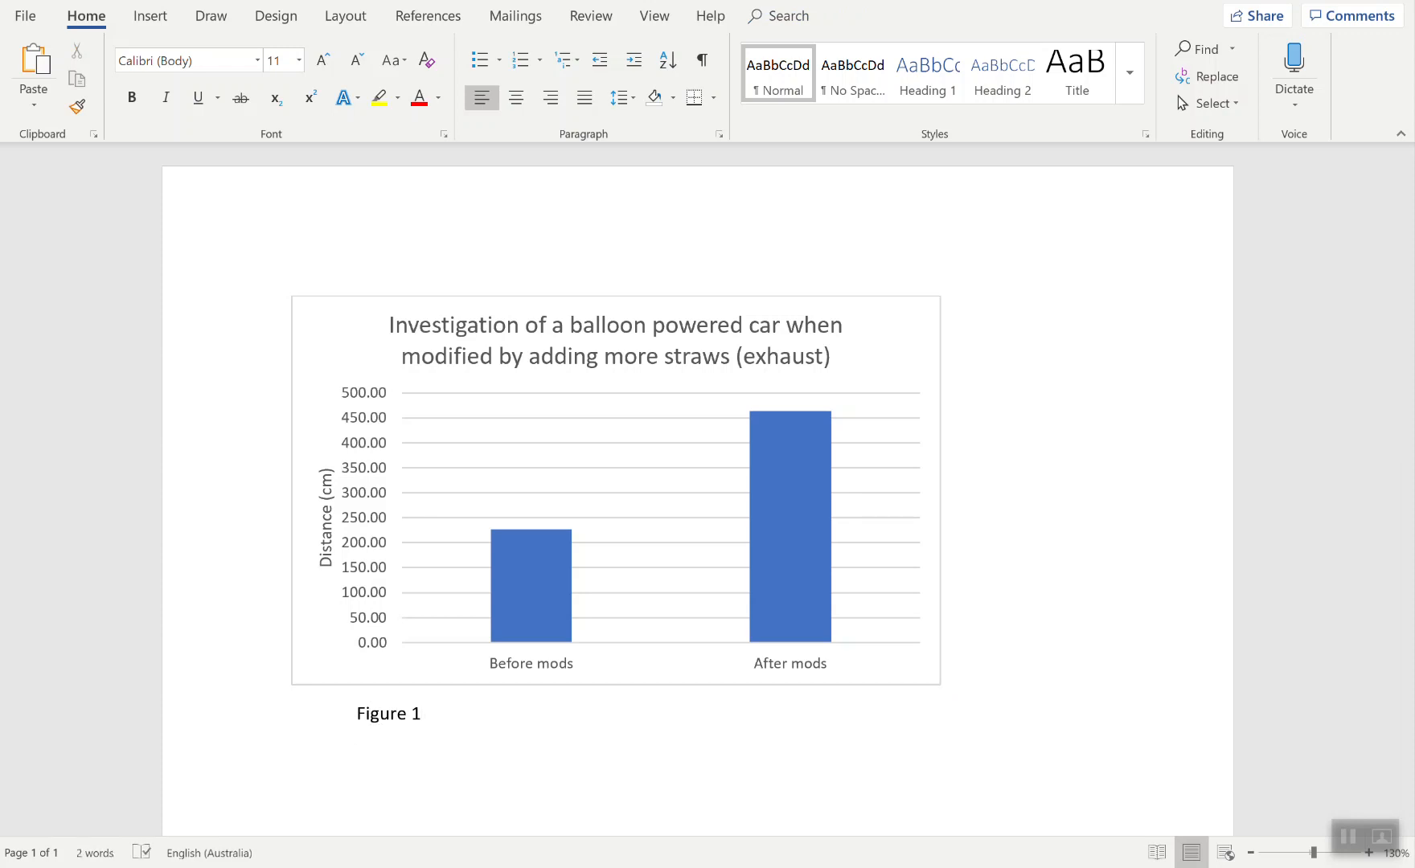
type(":")
type("s gjrkalgbasjn;kasnlsananblabnkjl")
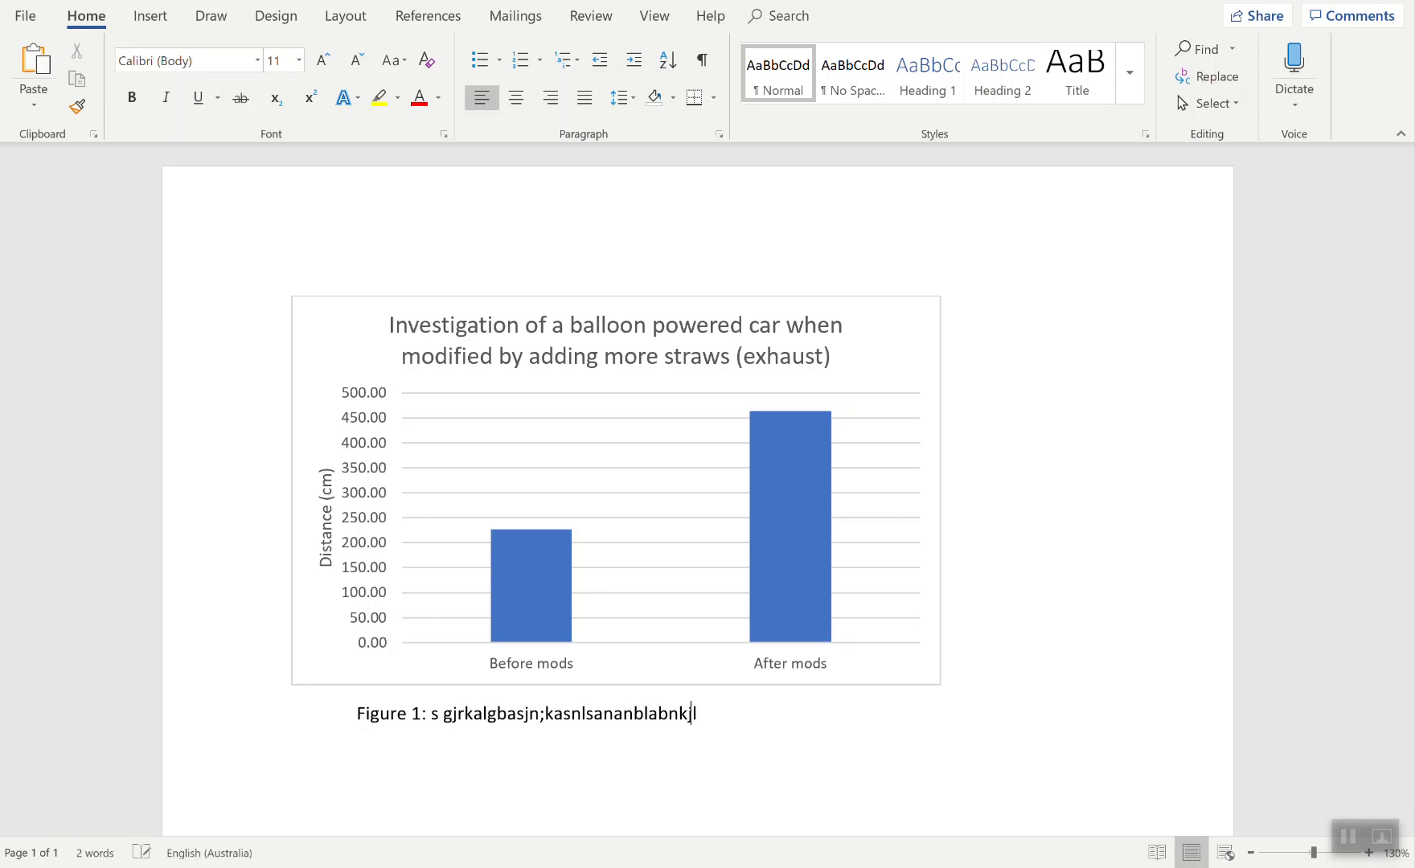
type("aehuhkl;bnl;arnvkjanvjskfvnjsvnsdv")
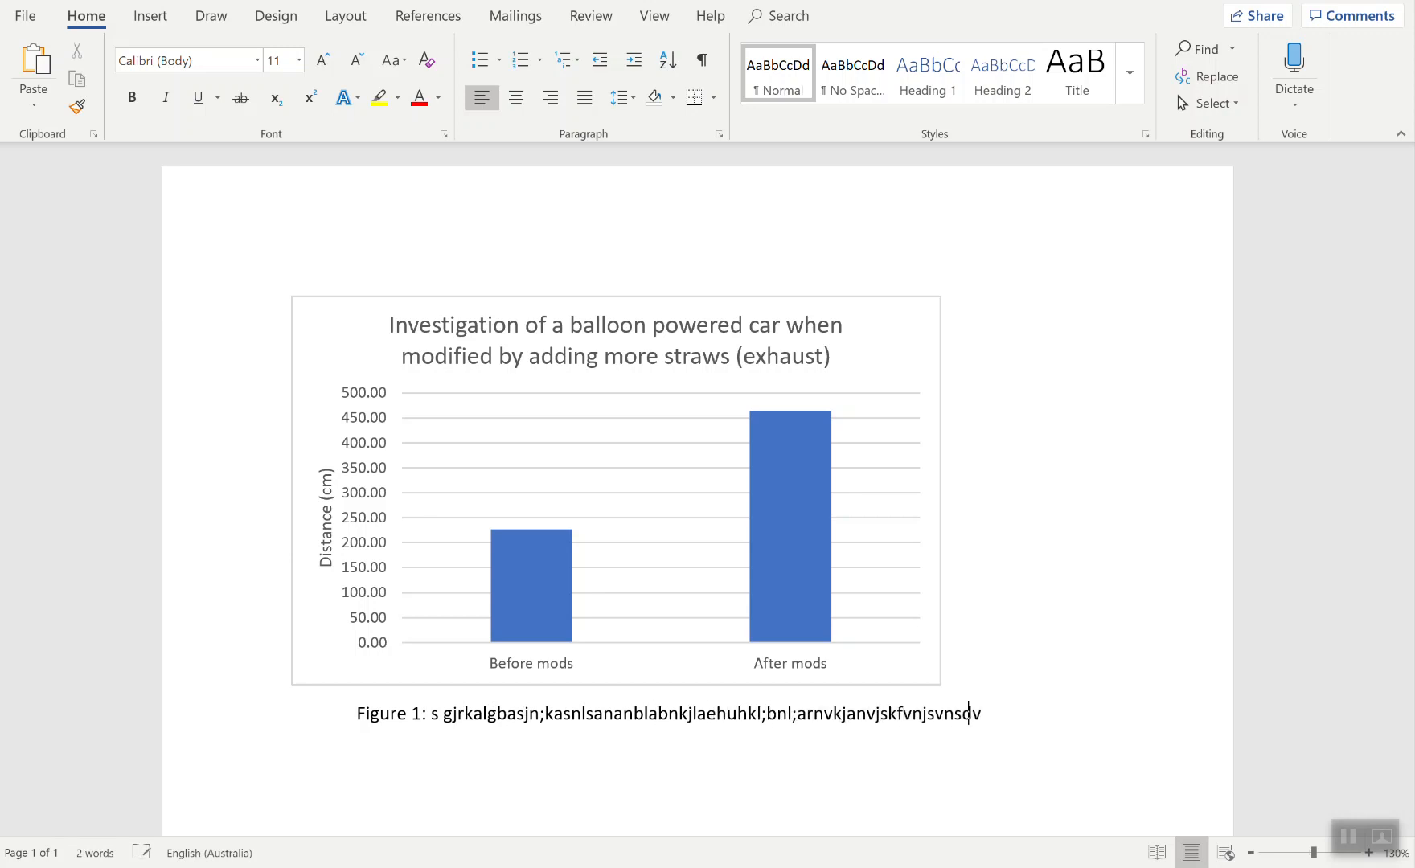
type("nslvnda,vnad.kvnadk,nvad,kvnda, jvnda,jvn")
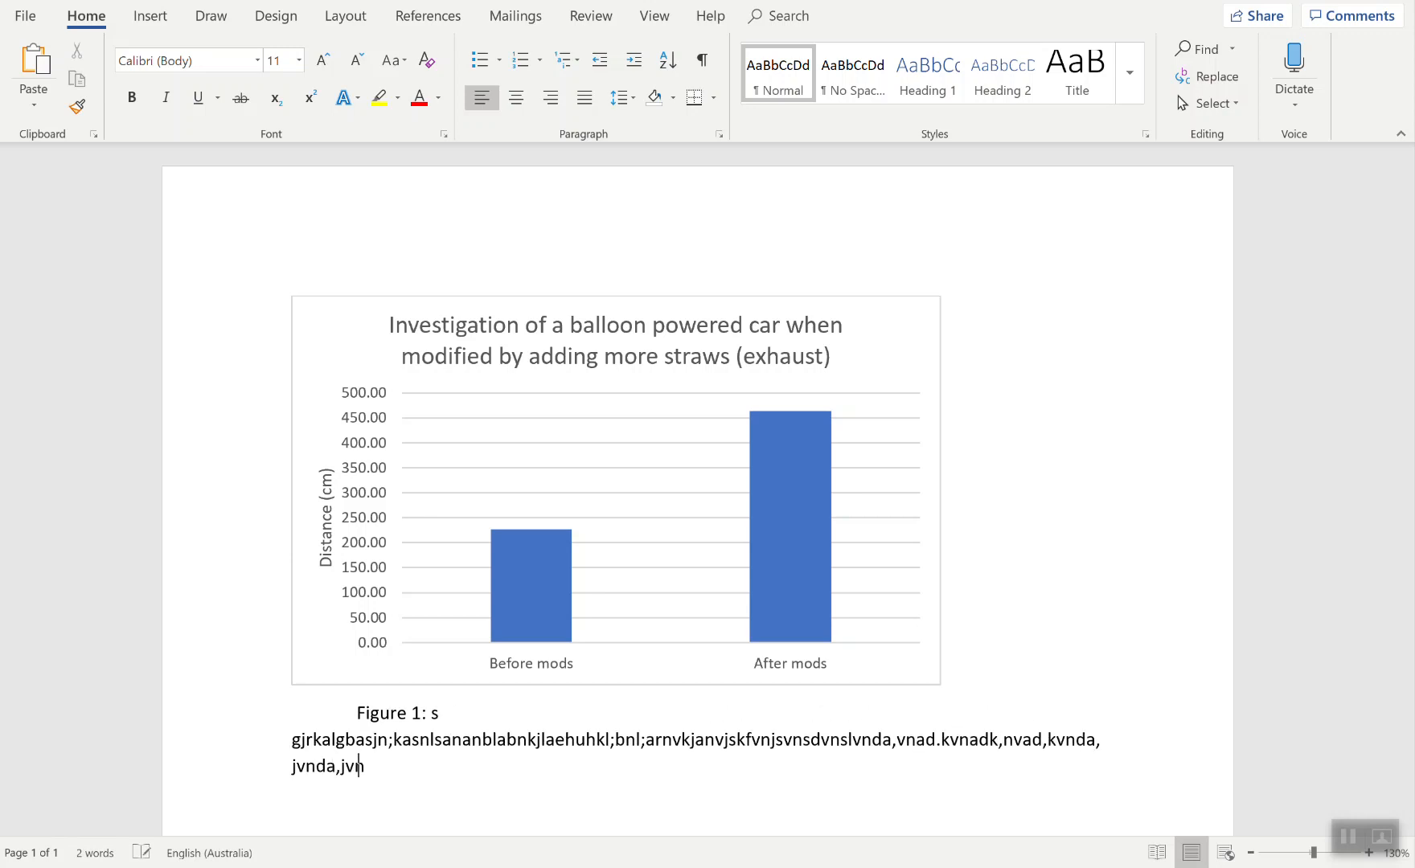